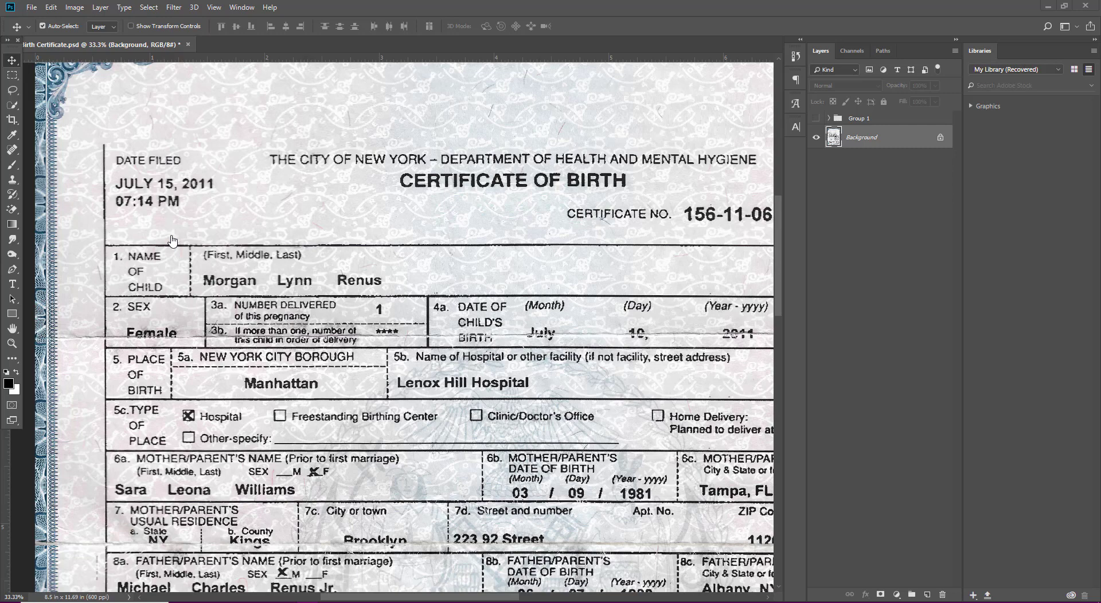
- Zoom in on the name field and duplicate the Background layer as Background copy 2
left_click(276, 283, "ctrl")
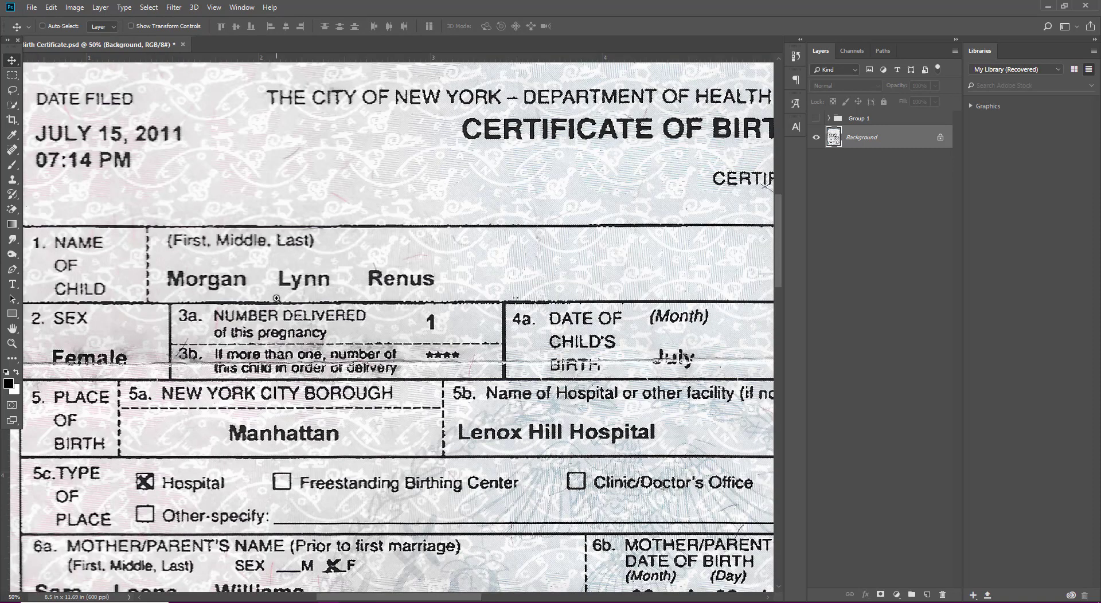
left_click(275, 287, "ctrl")
mouse_move(320, 301)
left_mouse_down()
mouse_move(365, 340)
mouse_move(366, 357)
left_mouse_up()
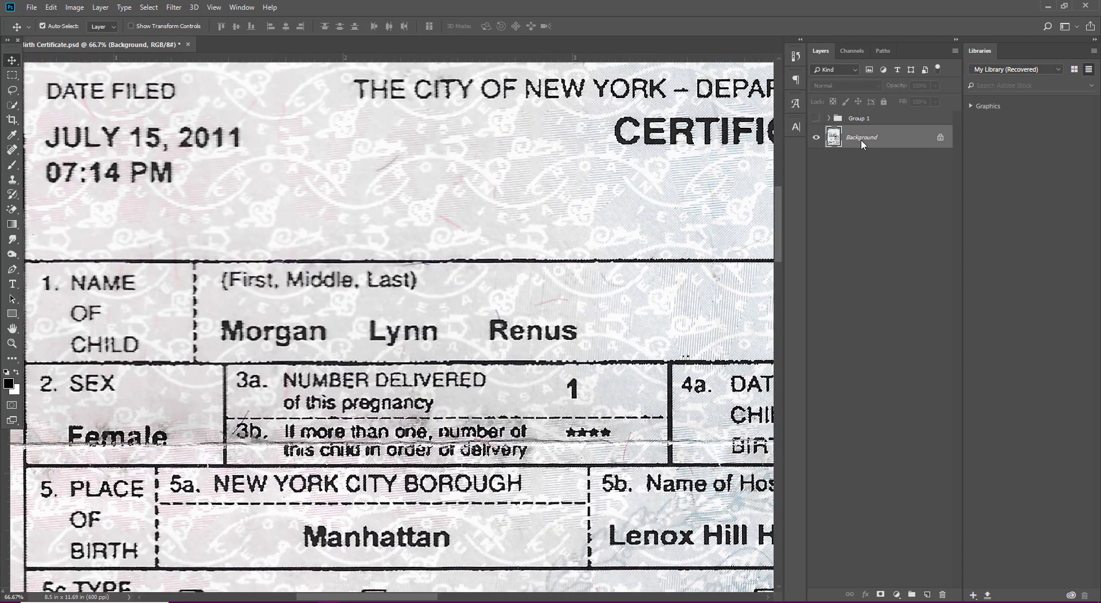
key("ctrl+j")
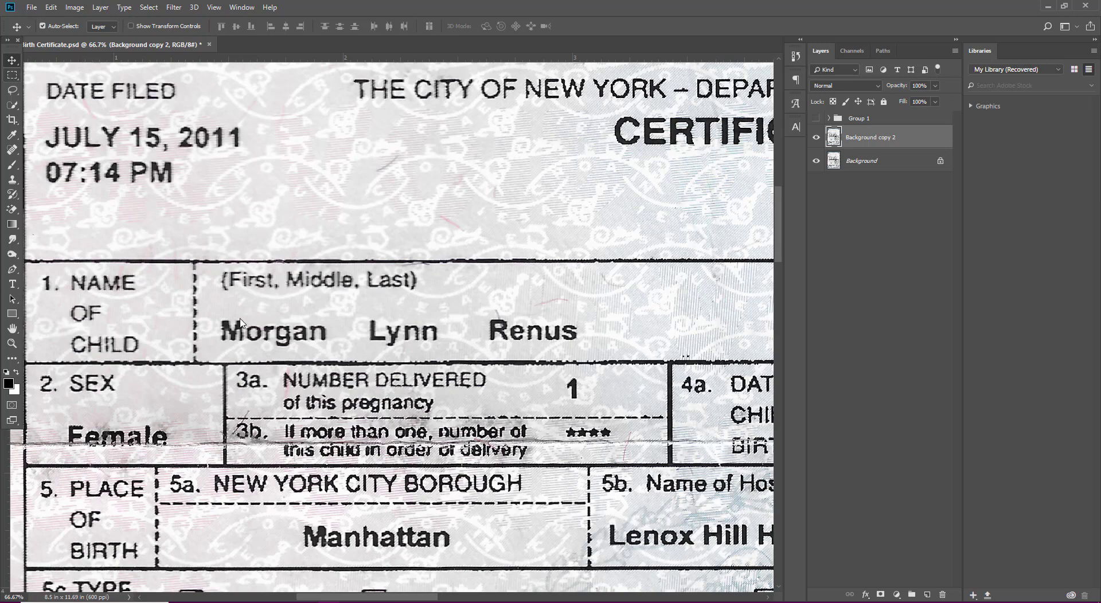
- Select only the dark letters of the child's printed name using Color Range Shadows
key("m")
left_click_drag(216, 315, 585, 348)
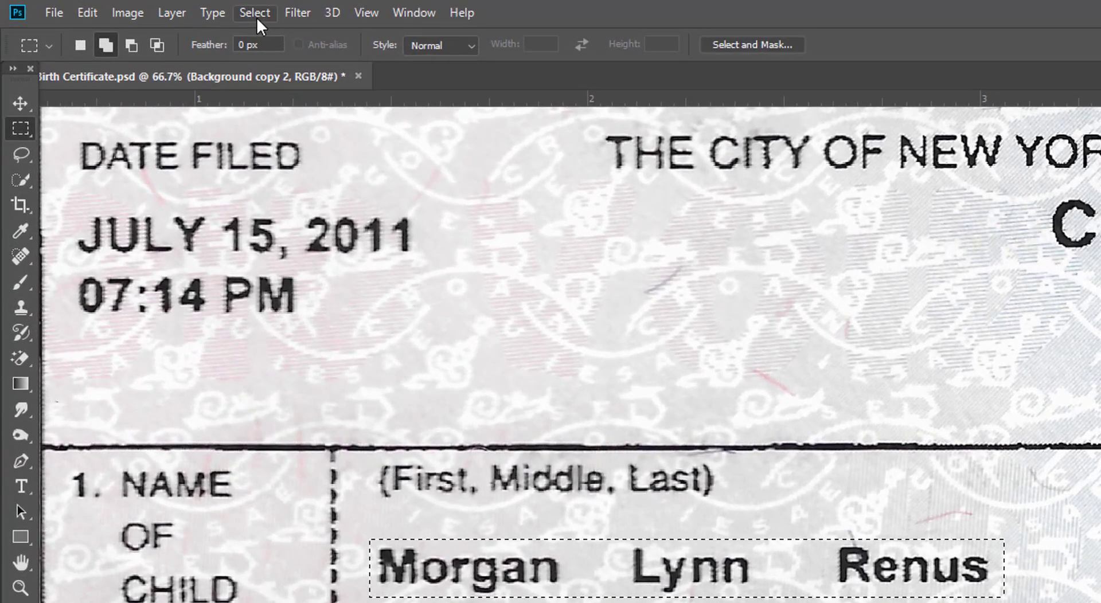
left_click(257, 12)
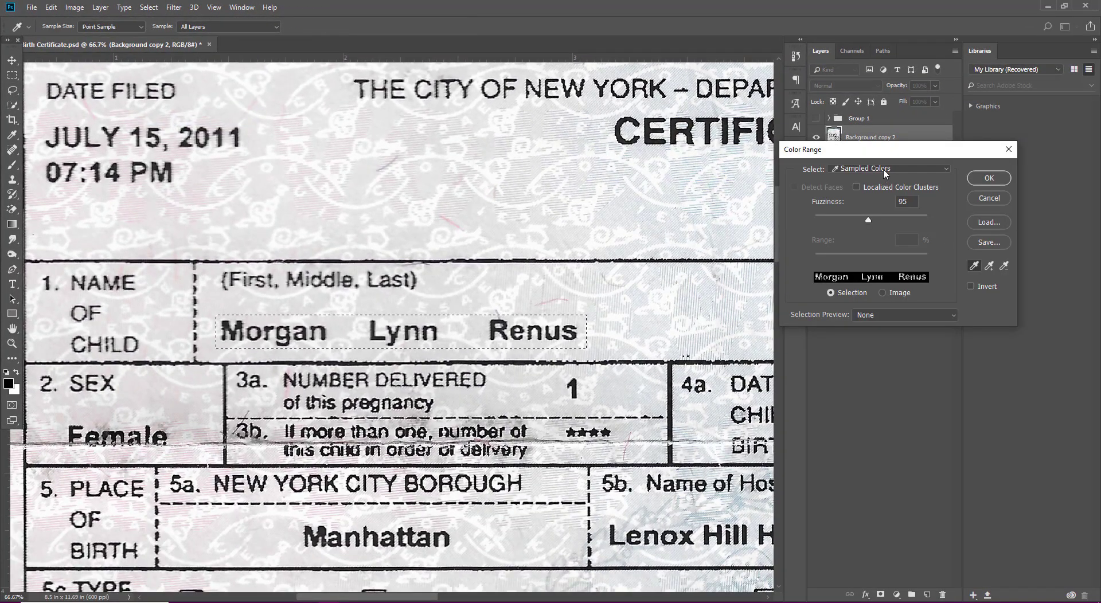
left_click(893, 168)
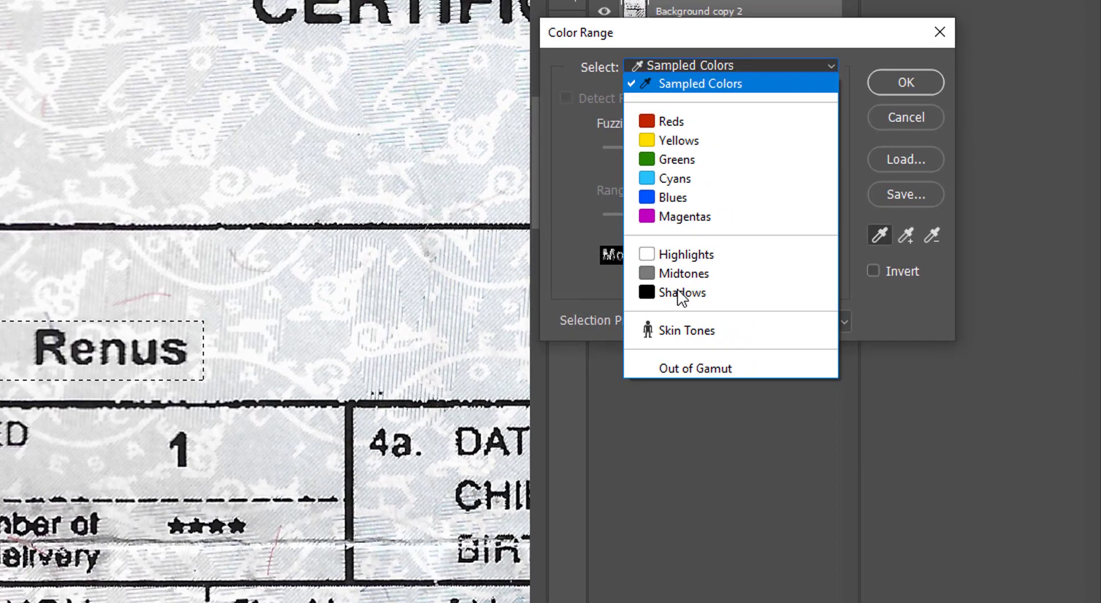
left_click(682, 294)
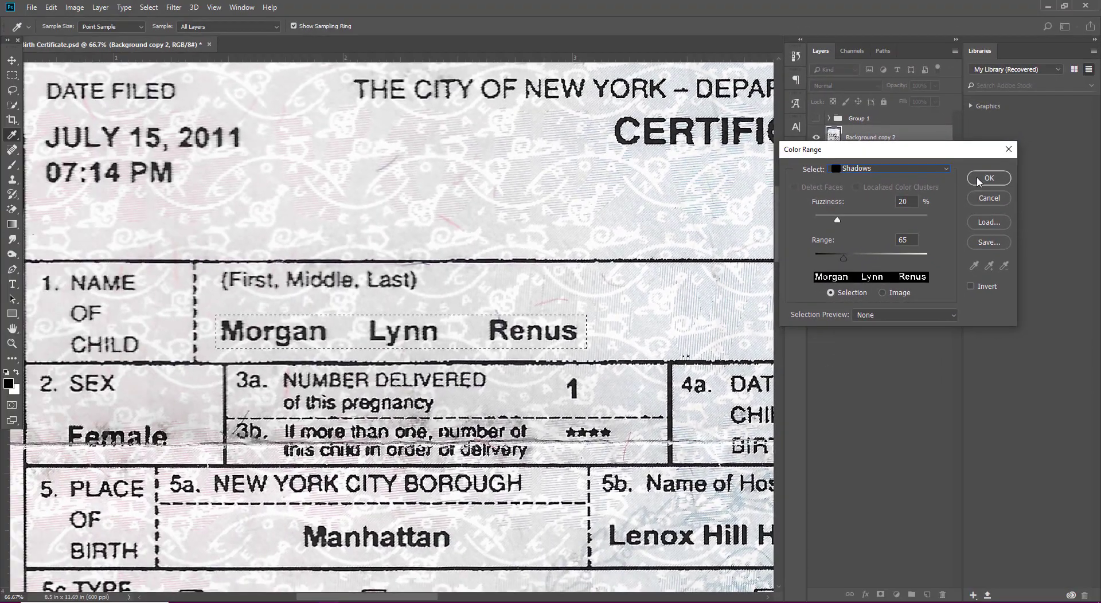
left_click(978, 180)
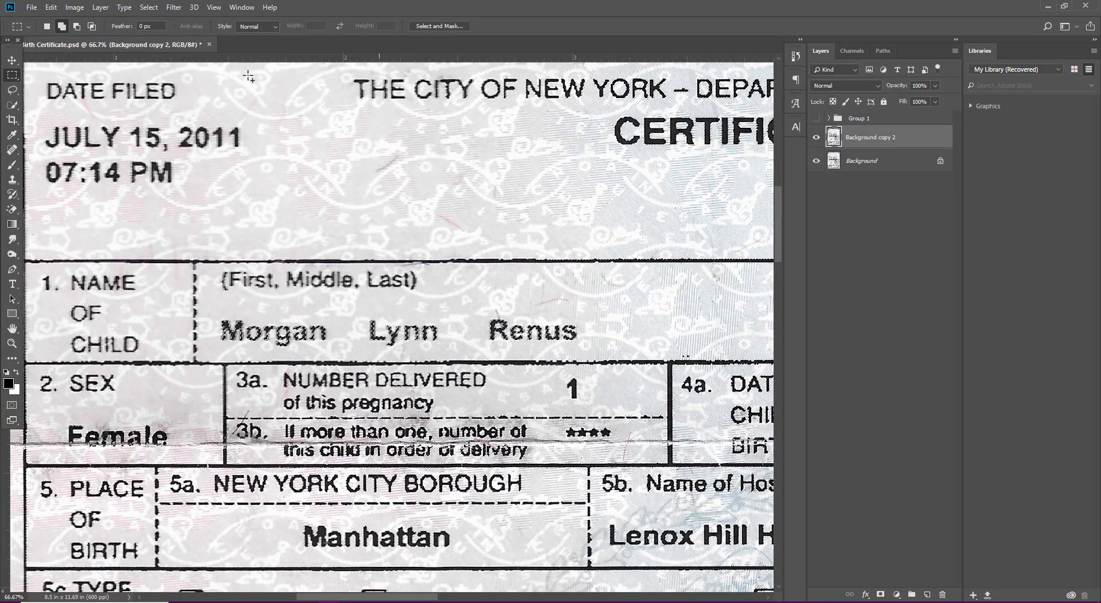
- Expand the selection by 4 px and Content-Aware fill it to erase the name
left_click(149, 7)
mouse_move(205, 220)
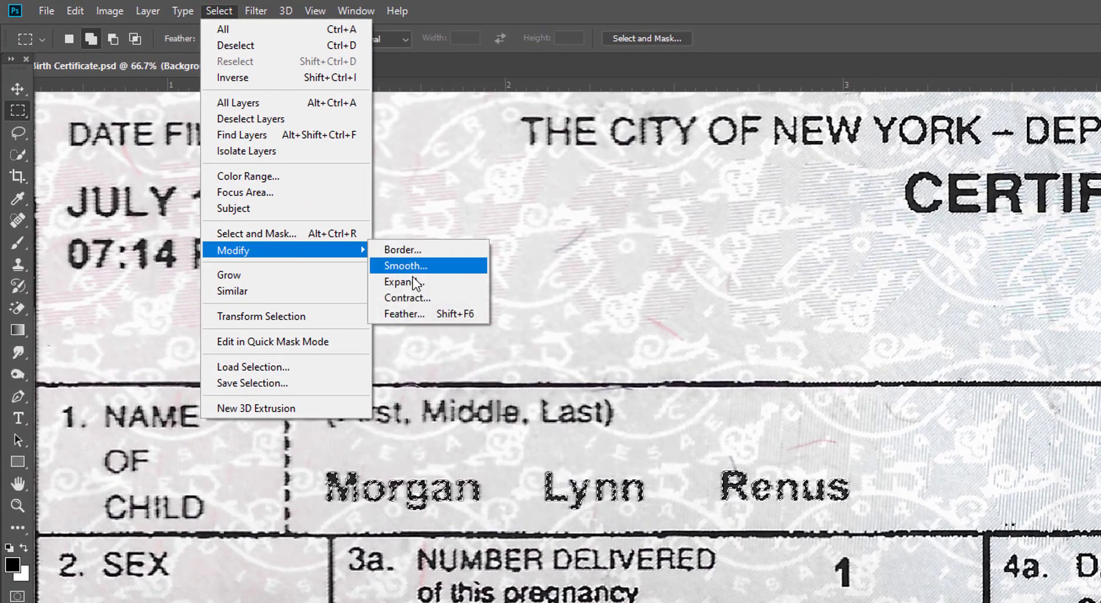
left_click(412, 281)
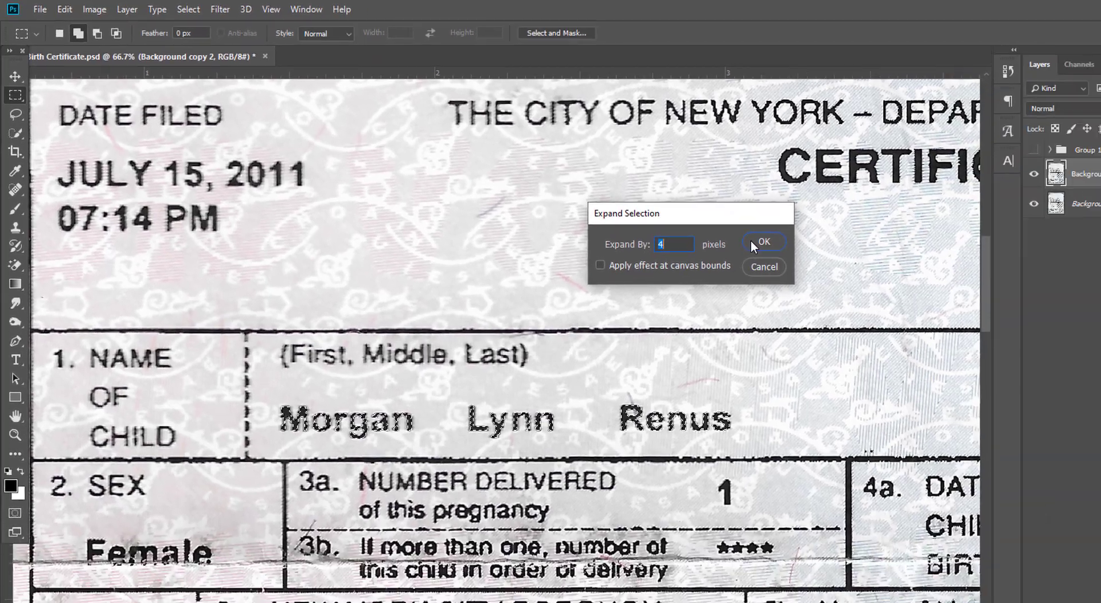
left_click(872, 278)
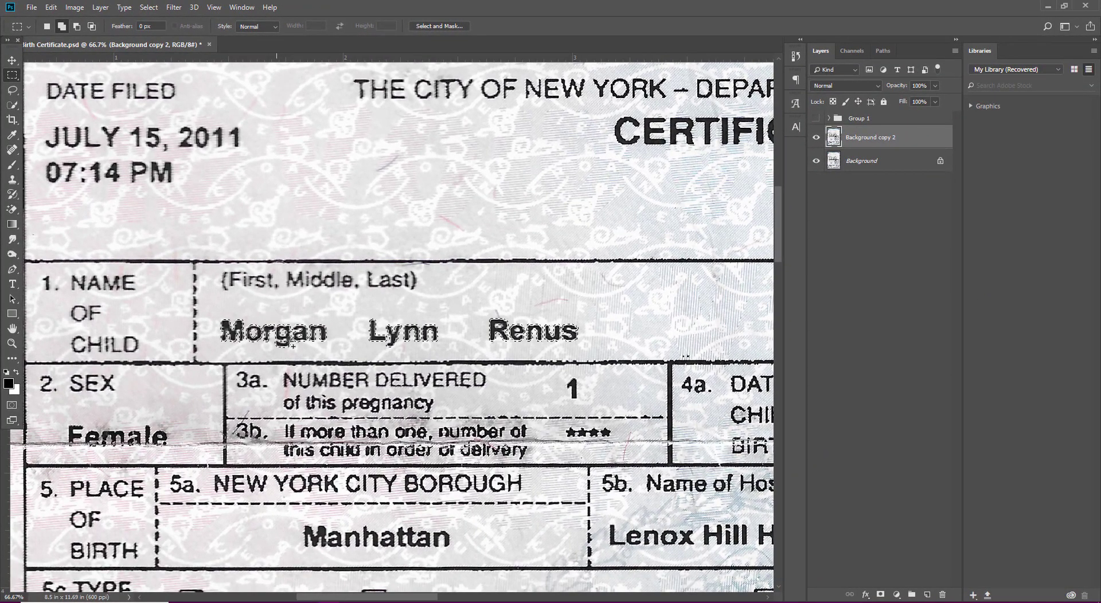
left_click(51, 7)
left_click(68, 198)
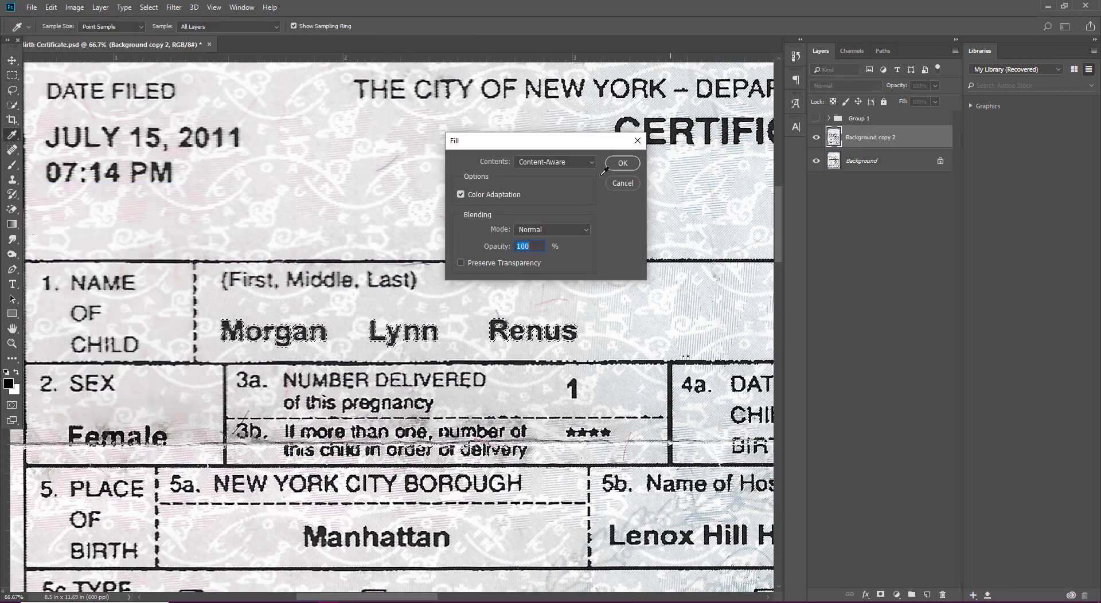
left_click(618, 164)
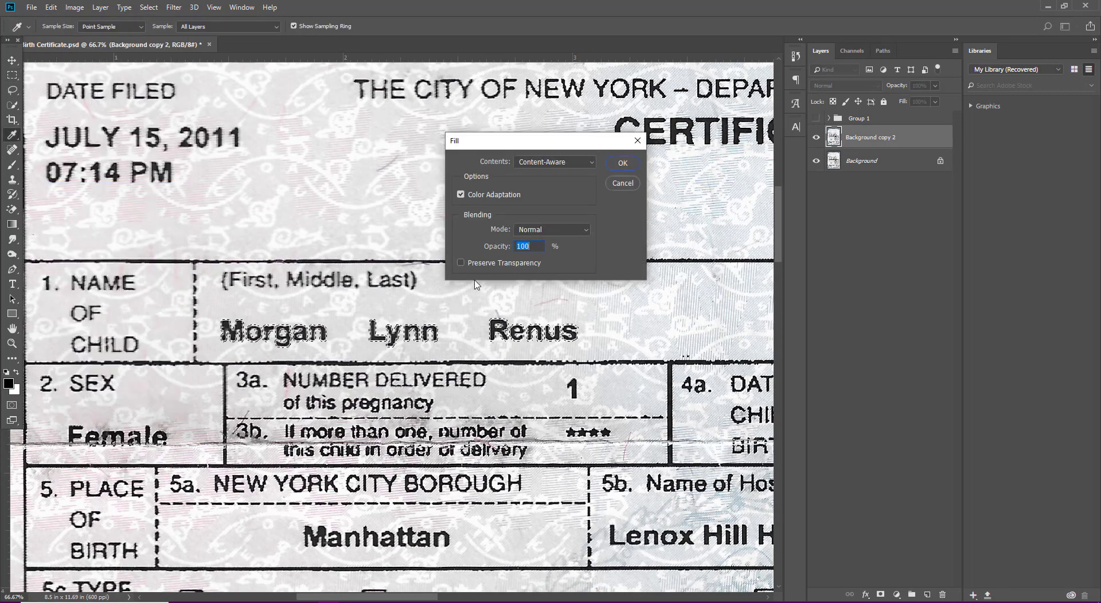
- Deselect and hide the cleaned Background copy 2 layer
left_click(148, 7)
left_click(163, 51)
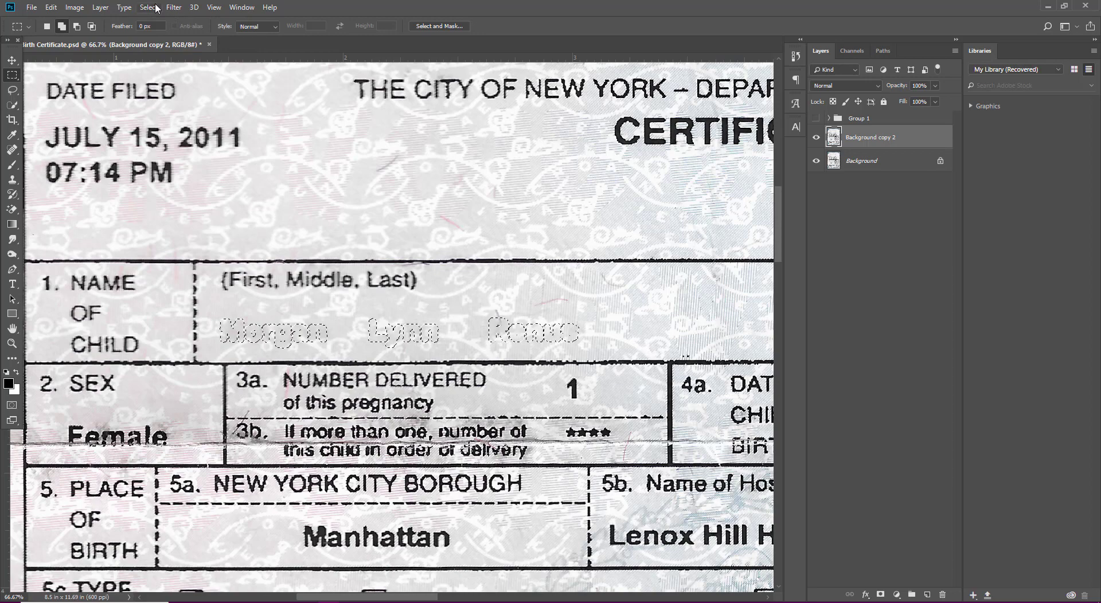
left_click(148, 7)
left_click(160, 32)
left_click(817, 138)
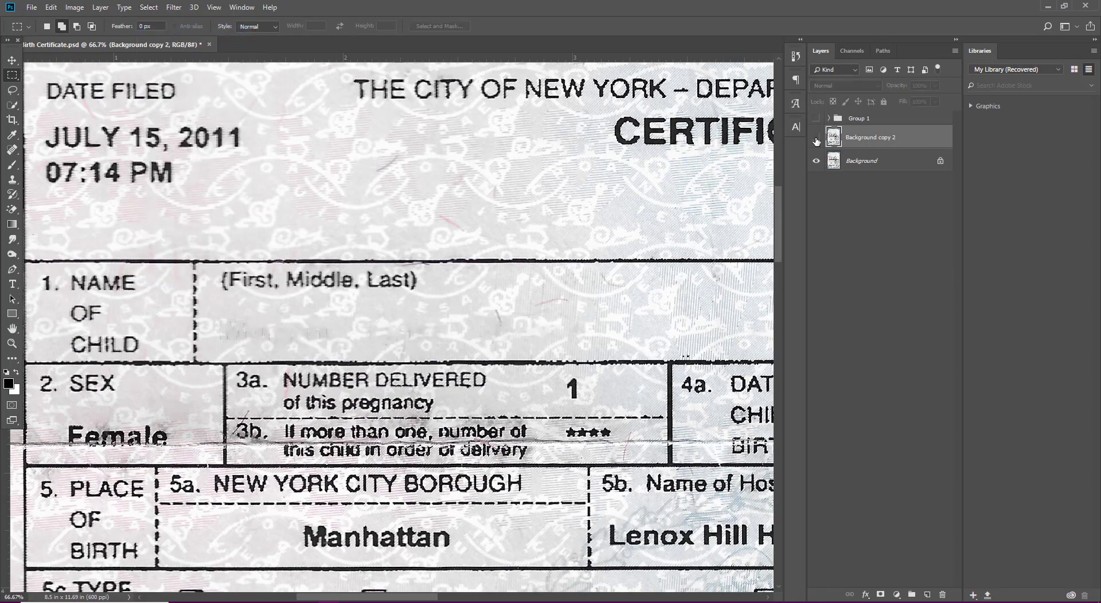
- Type the child's name in capitals as a new text layer above the original name
left_click(12, 283)
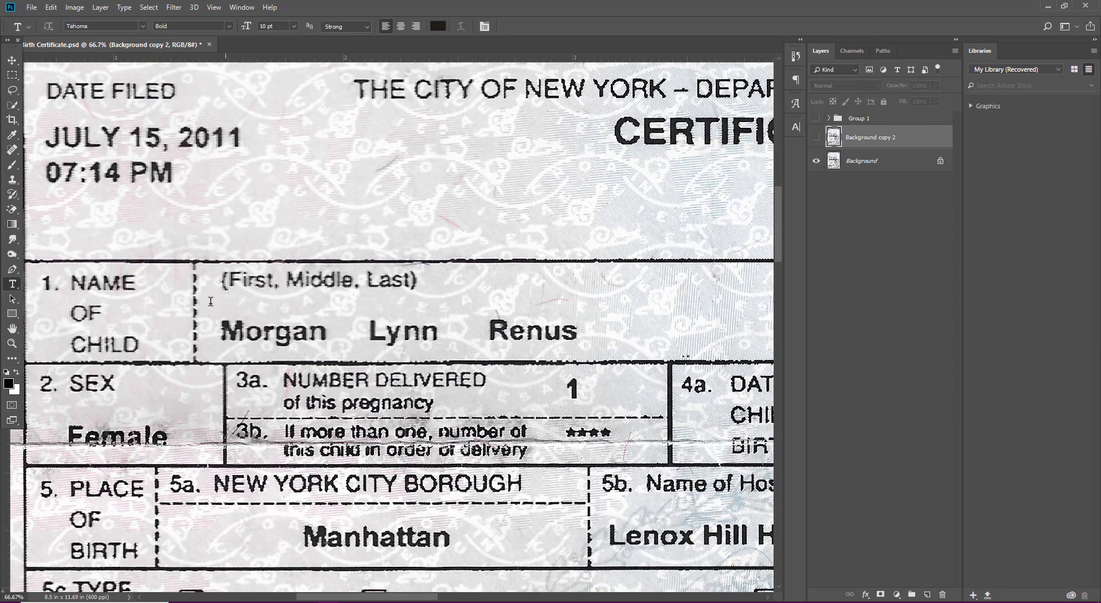
left_click(210, 301)
type("MO")
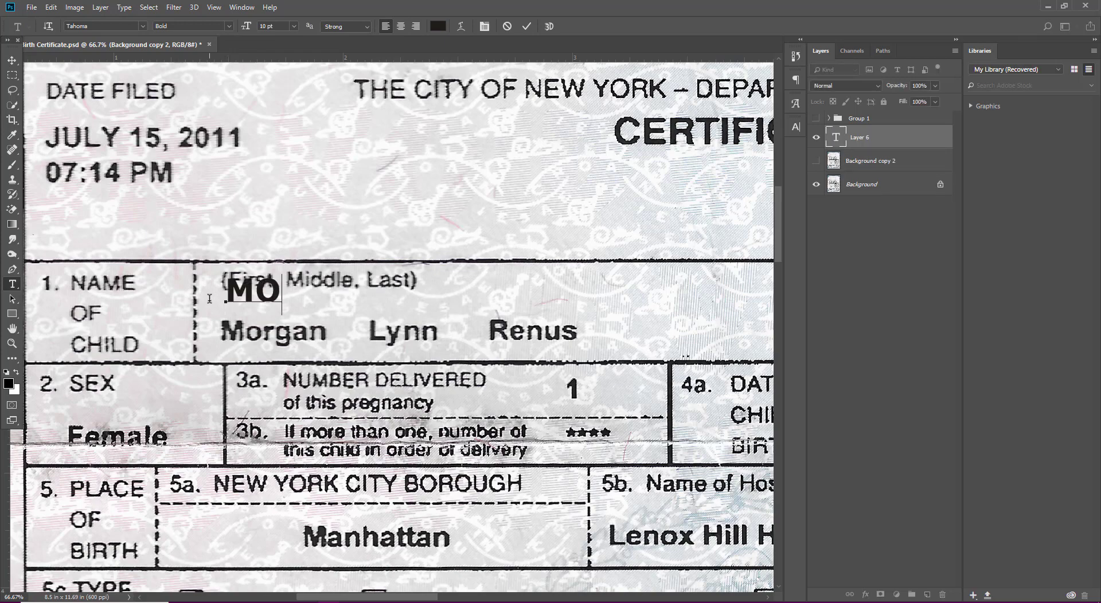
type("RGAN")
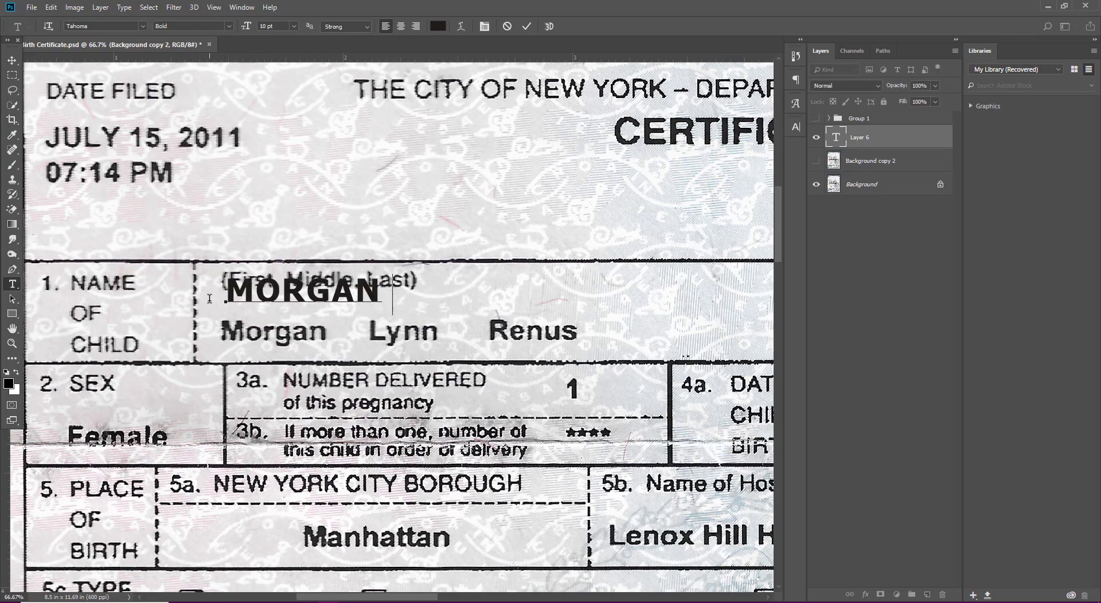
type(" LYNN R")
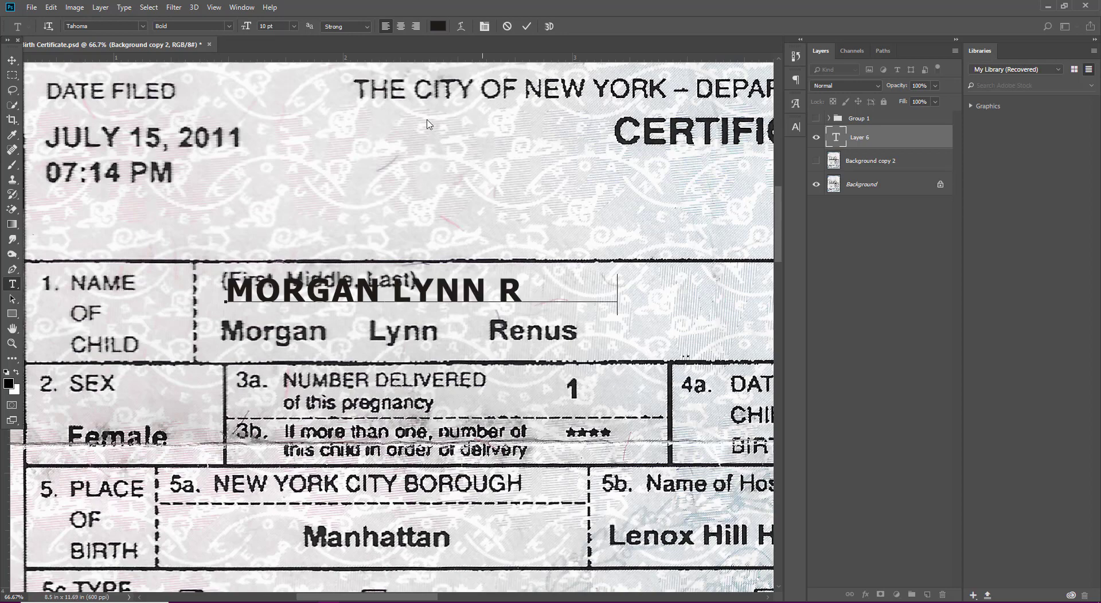
left_click(527, 27)
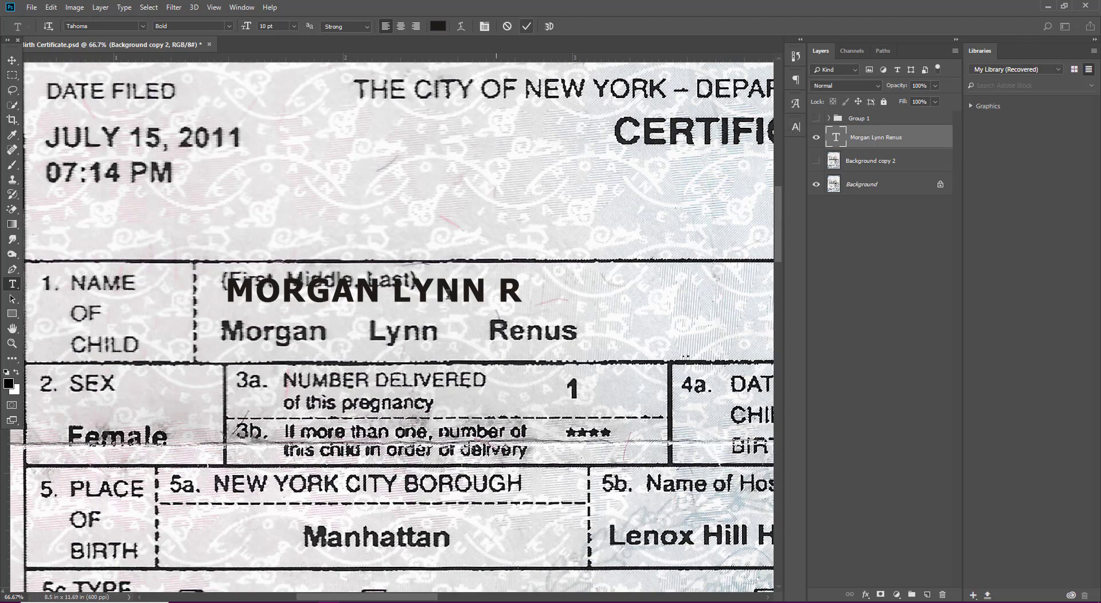
- Place the name text just above the original and turn off All Caps
key("v")
left_click_drag(423, 295, 414, 306)
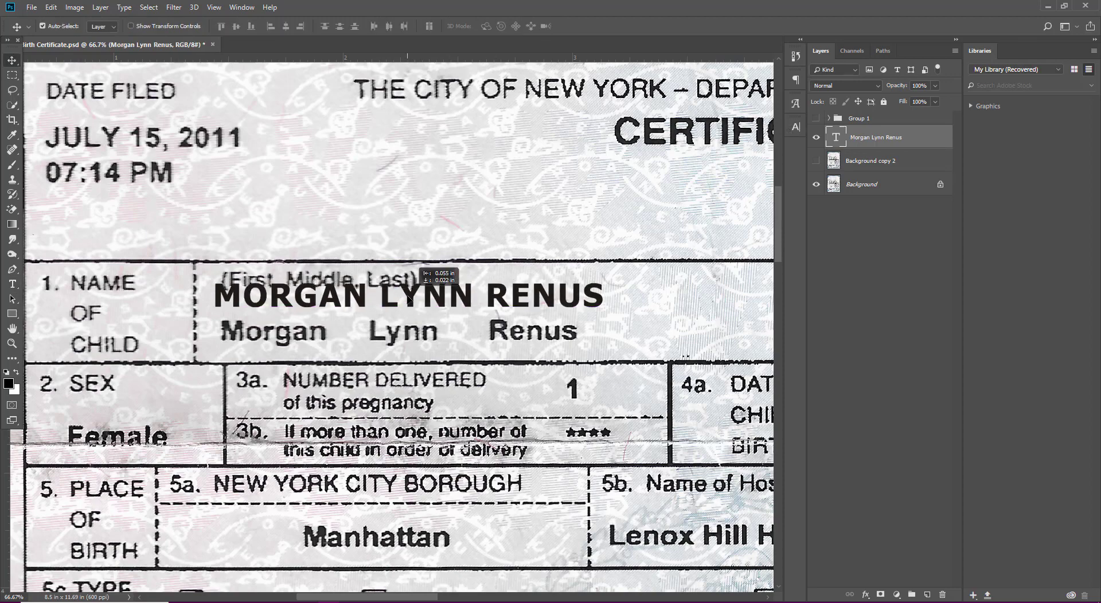
left_click(796, 128)
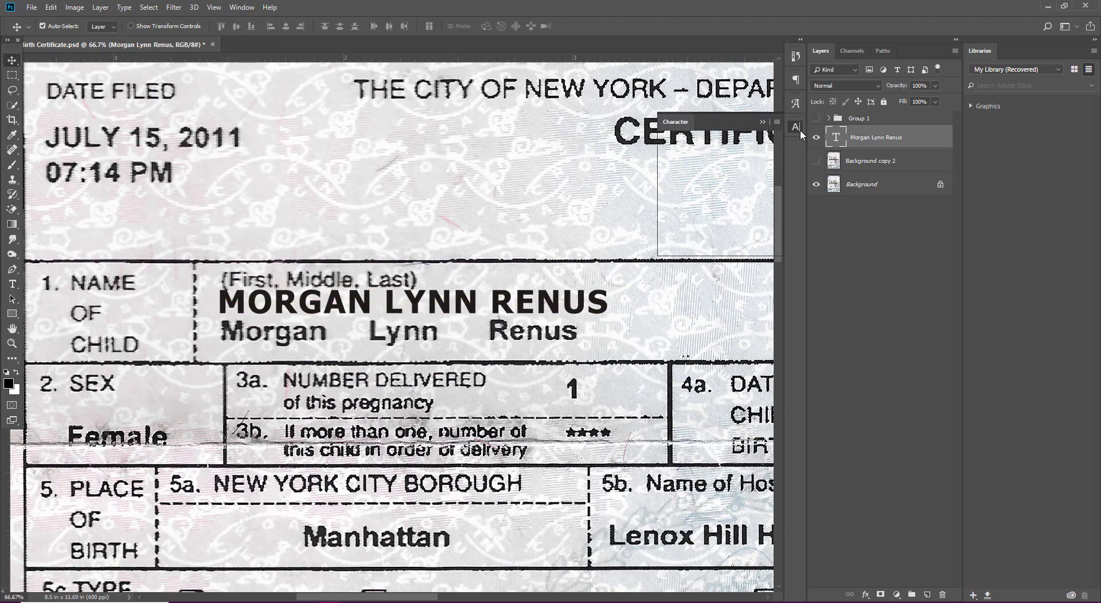
left_click(699, 213)
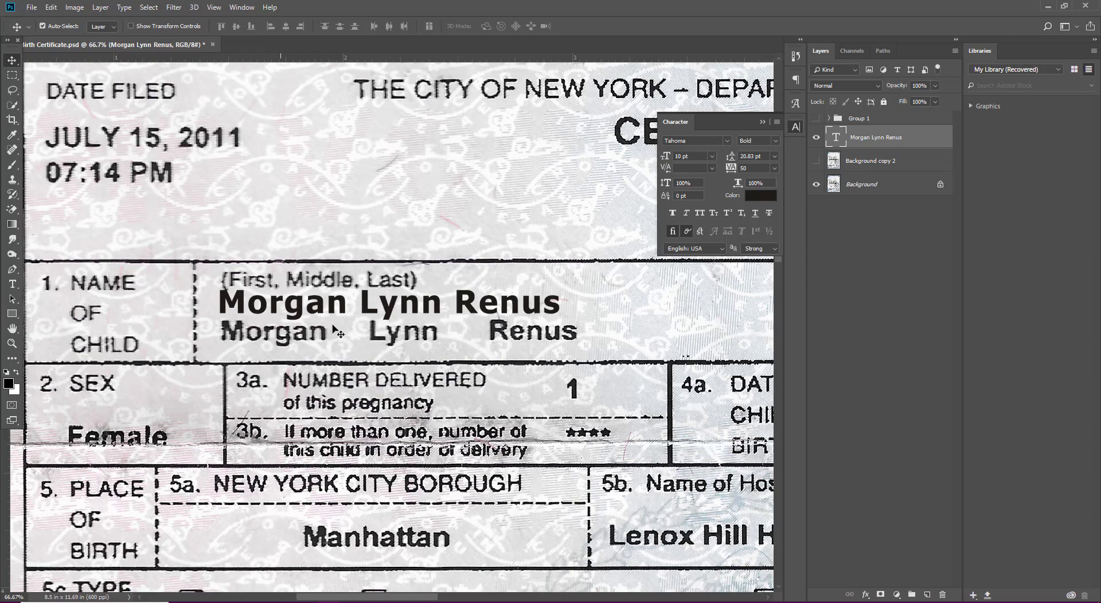
- Change the name text's font to Arial MT
left_click(726, 141)
left_click(879, 216)
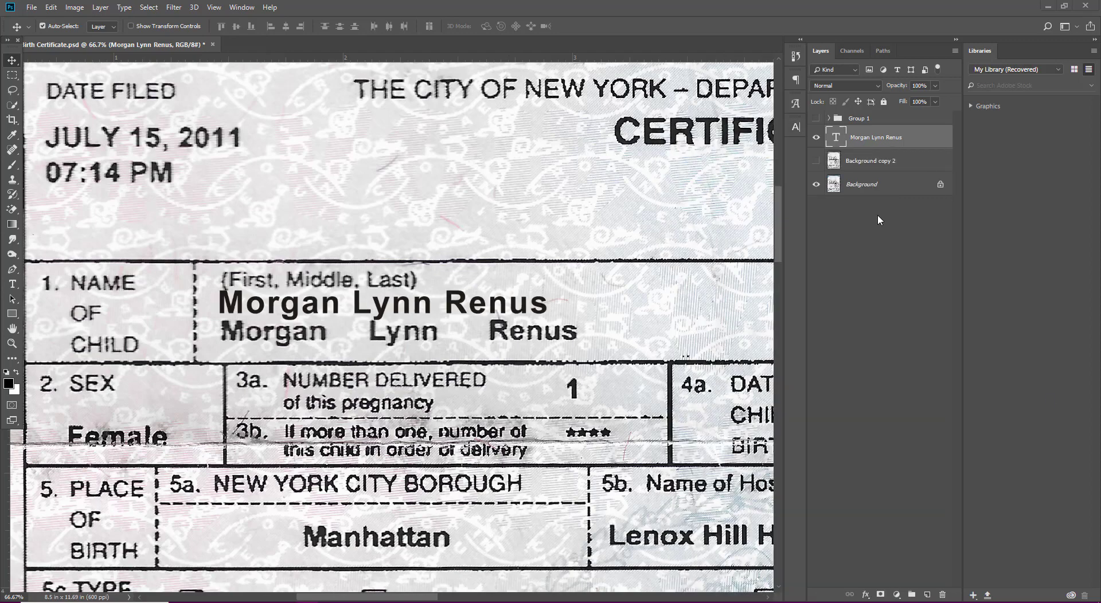
left_click(796, 128)
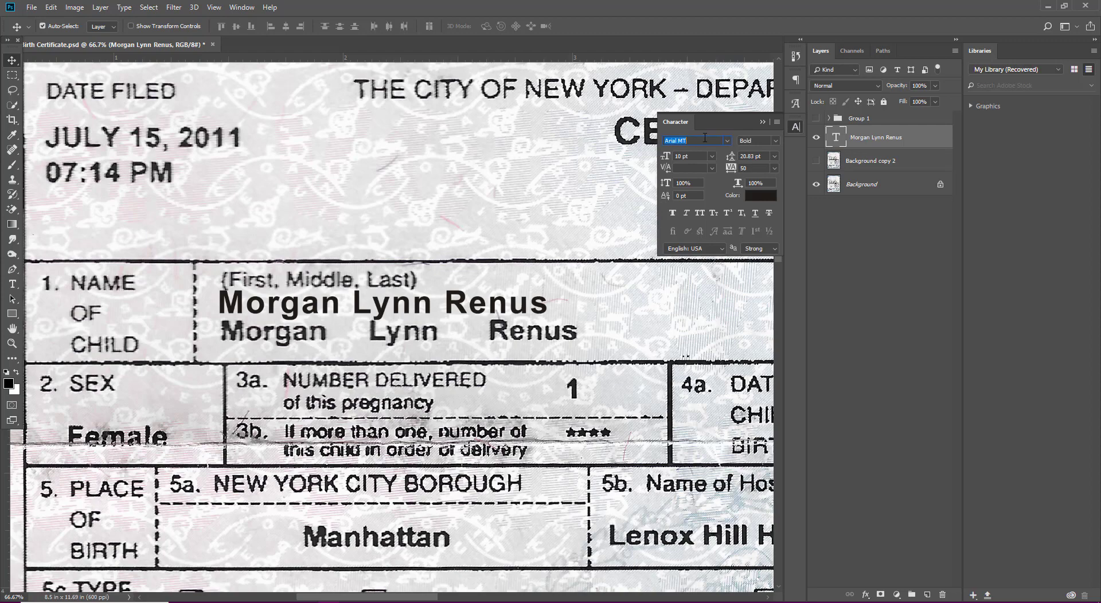
left_click(705, 137)
double_click(693, 139)
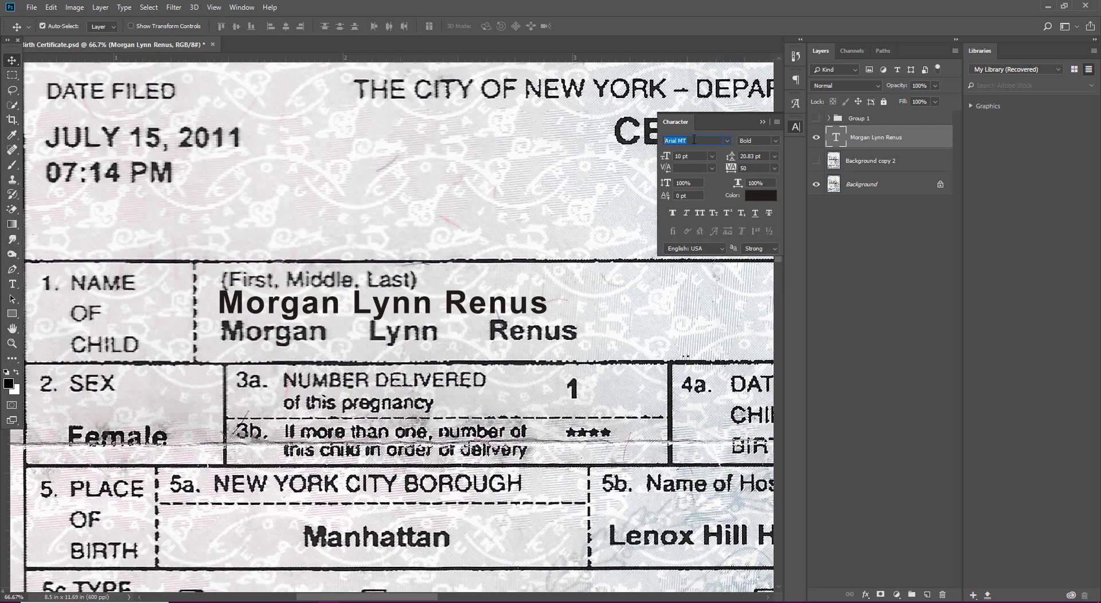
left_click(841, 137)
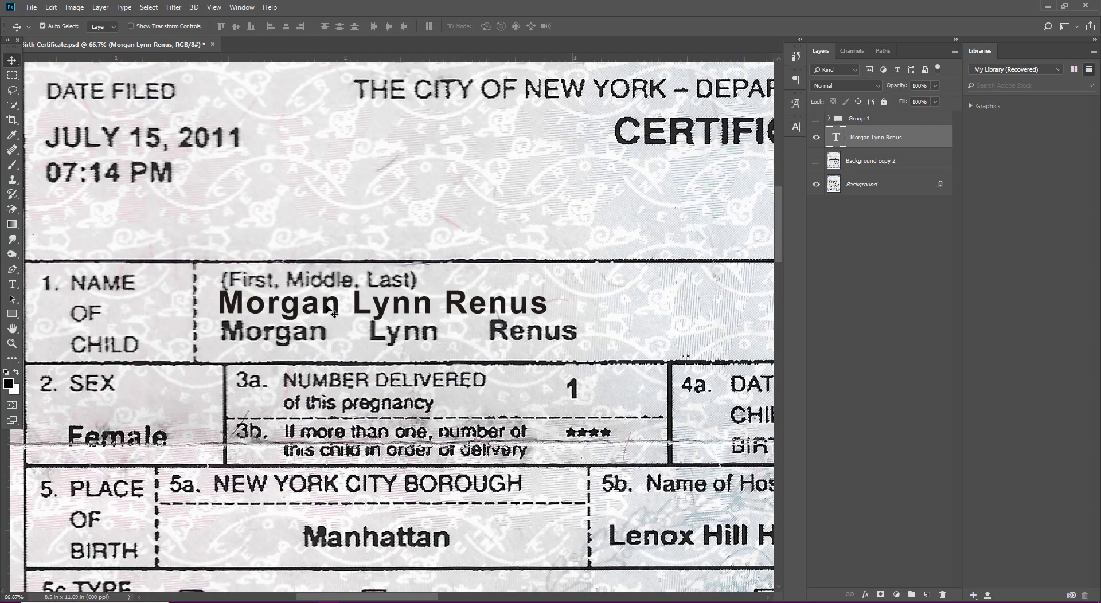
- Scale the name text to about 80% and nudge it just above the scanned name
left_click(240, 335, "ctrl")
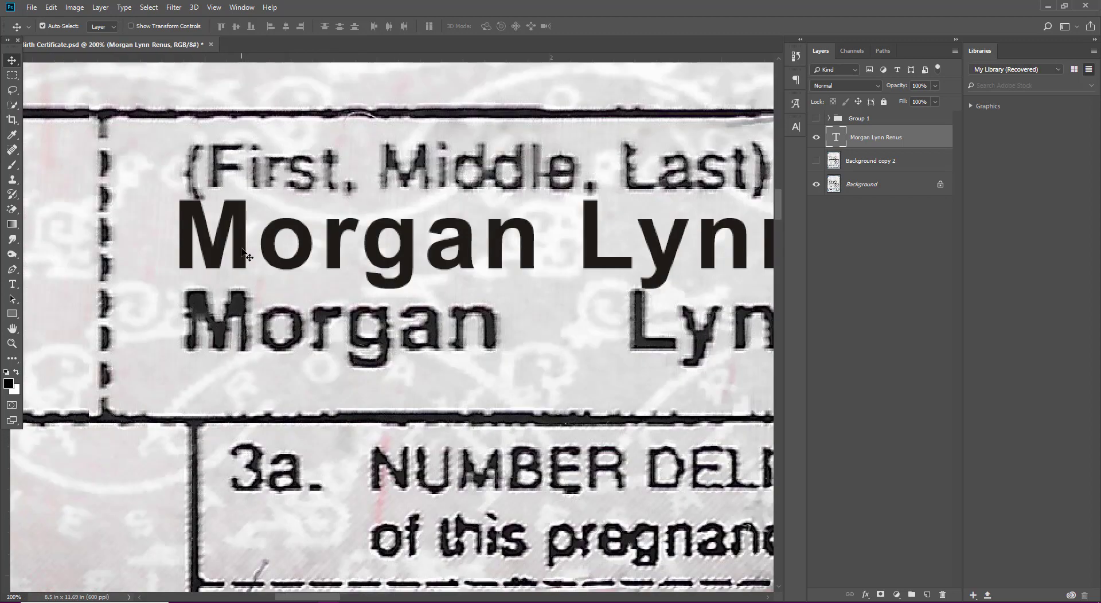
key("ctrl+t")
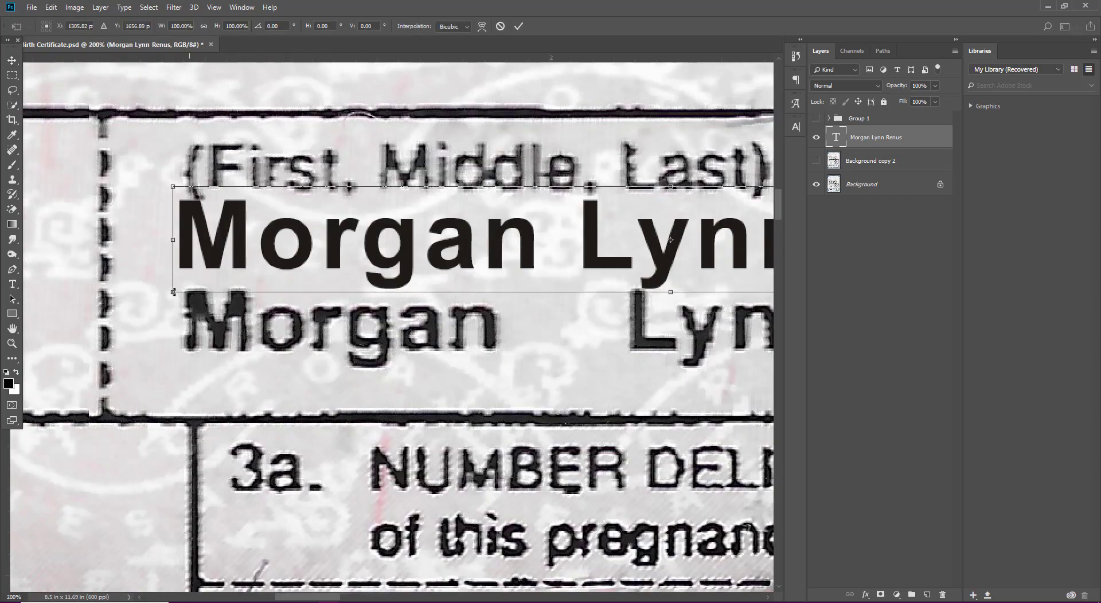
left_click_drag(171, 291, 270, 274)
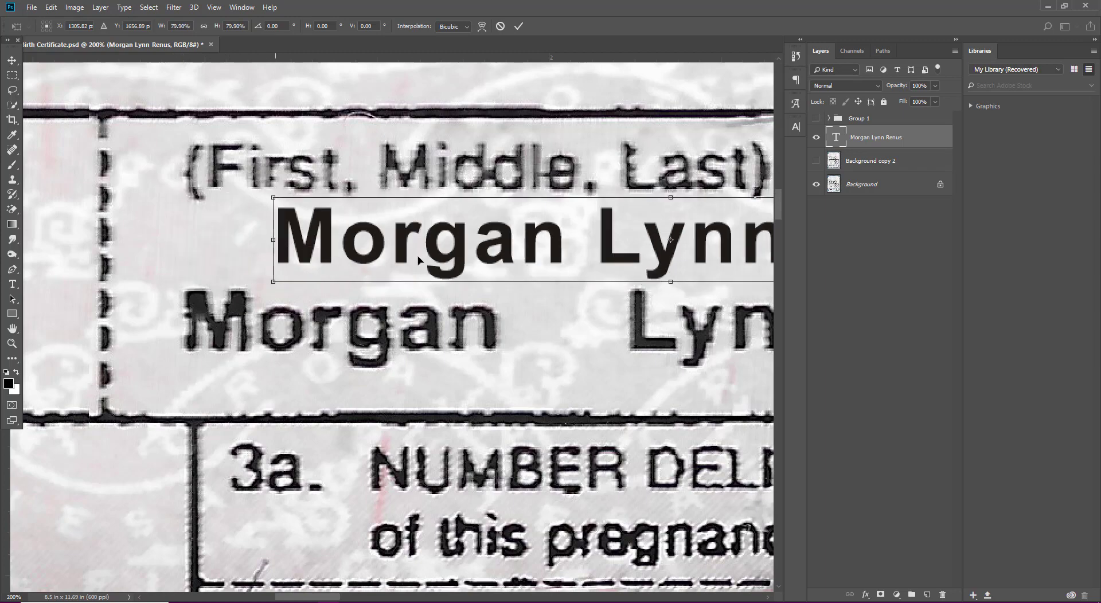
mouse_move(456, 256)
left_mouse_down()
mouse_move(351, 338)
mouse_move(368, 341)
left_mouse_up()
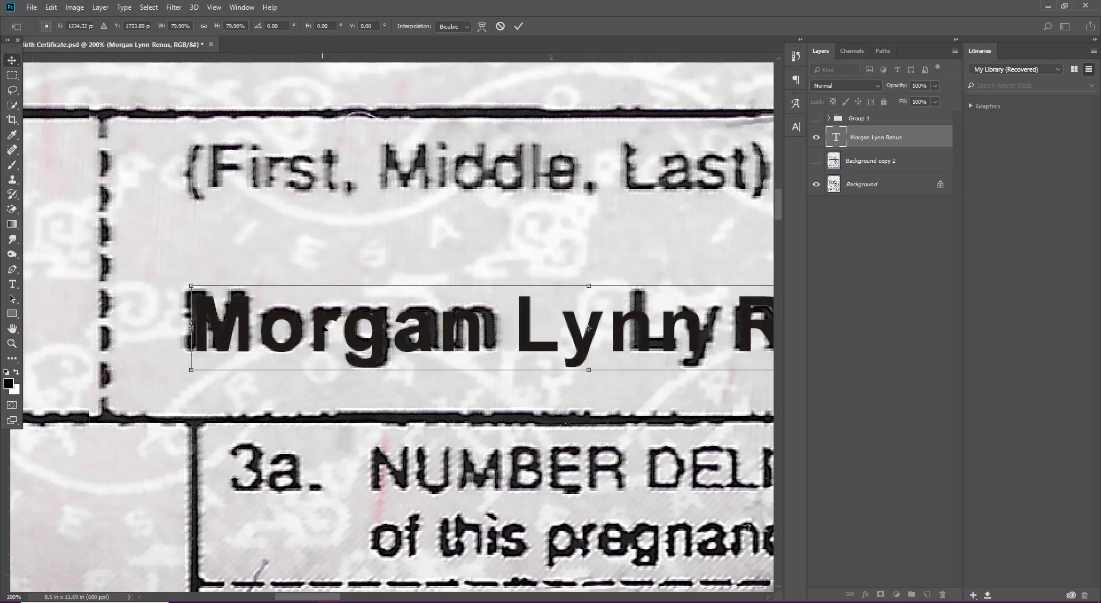
key("Return")
key("shift+Up")
key("shift+Up")
key("shift+Up")
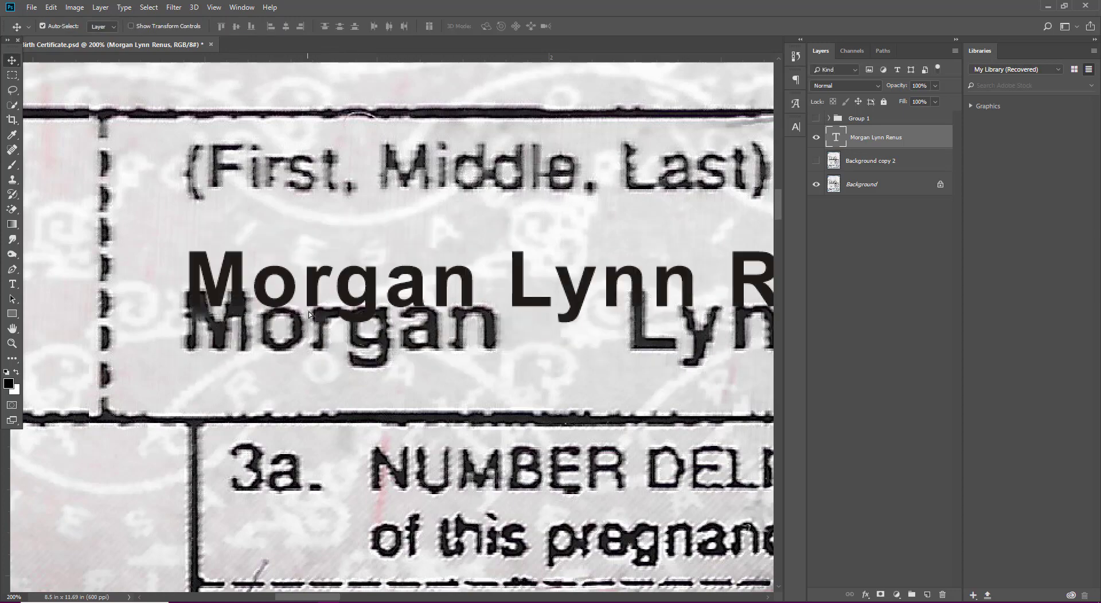
key("shift+Up")
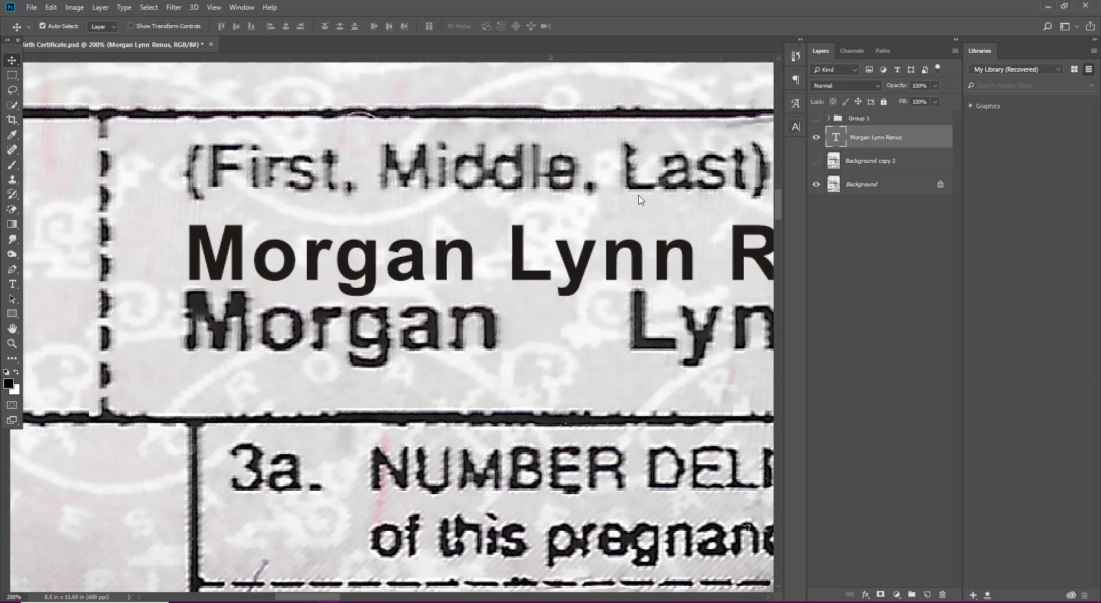
left_click(795, 127)
- Set the name text to 8.5 pt and lay it over the printed name
left_click(668, 156)
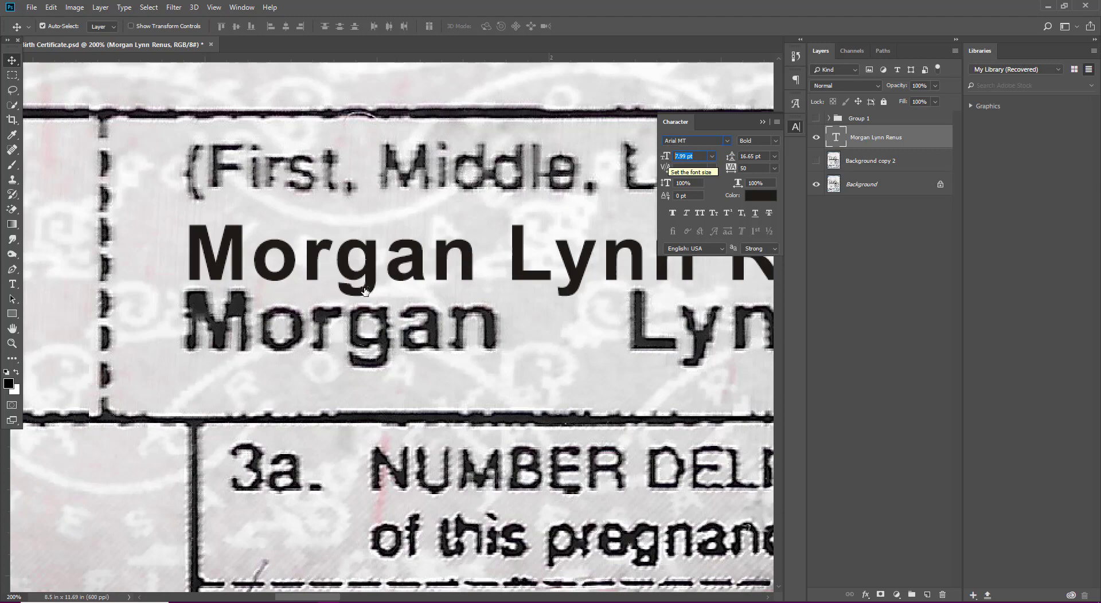
type("8.5")
key("Return")
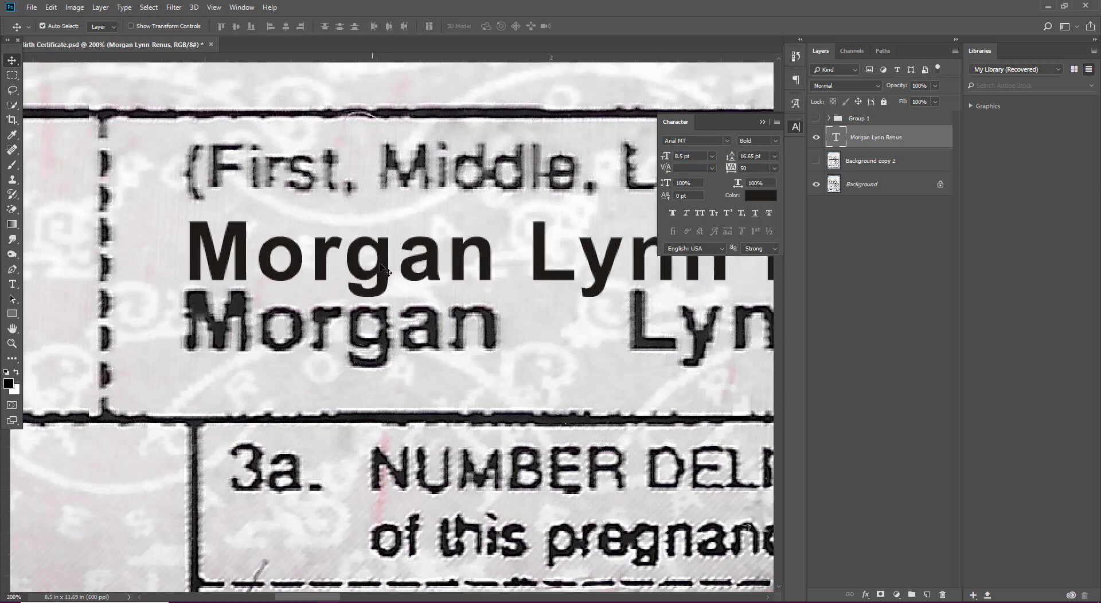
left_click_drag(384, 266, 380, 331)
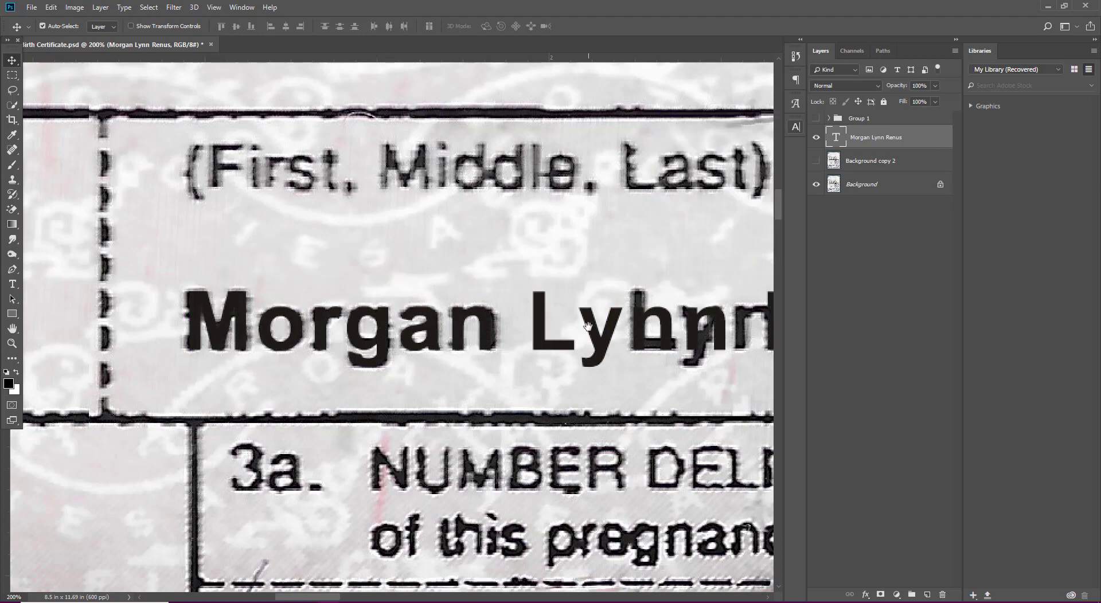
- Add spaces before the middle name and surname so each word lines up with the original
scroll(389, 327, "down", 1)
scroll(390, 327, "right", 3)
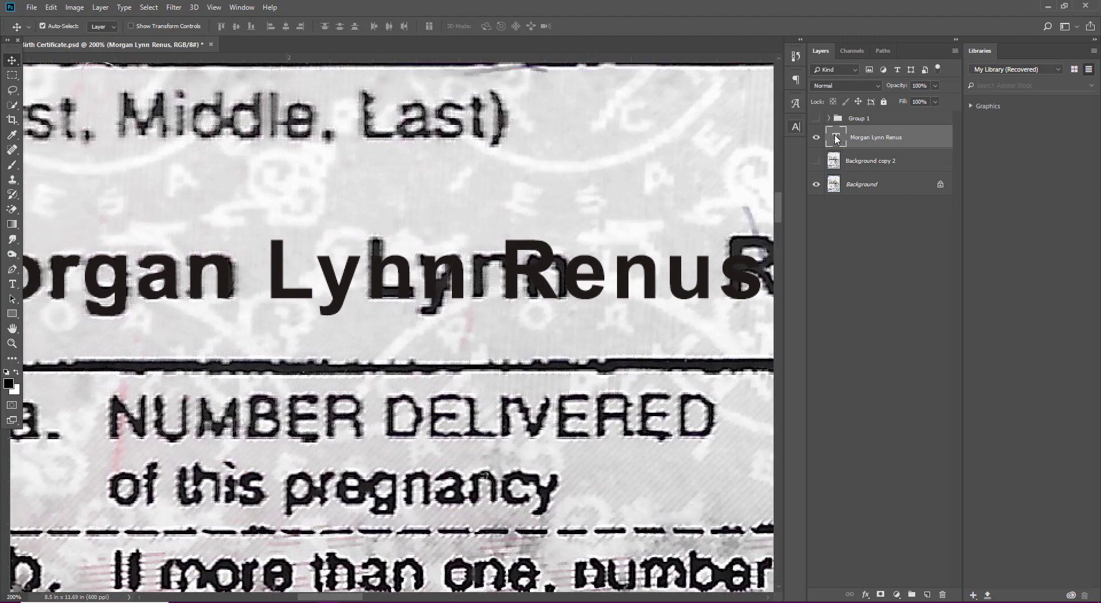
key("t")
left_click(258, 274)
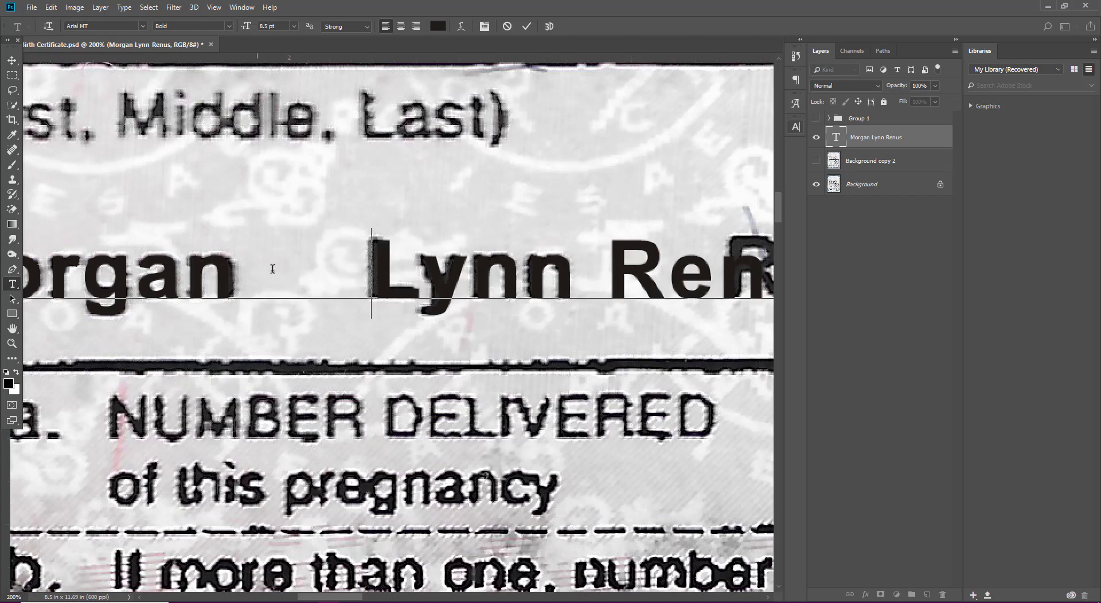
left_click(602, 269)
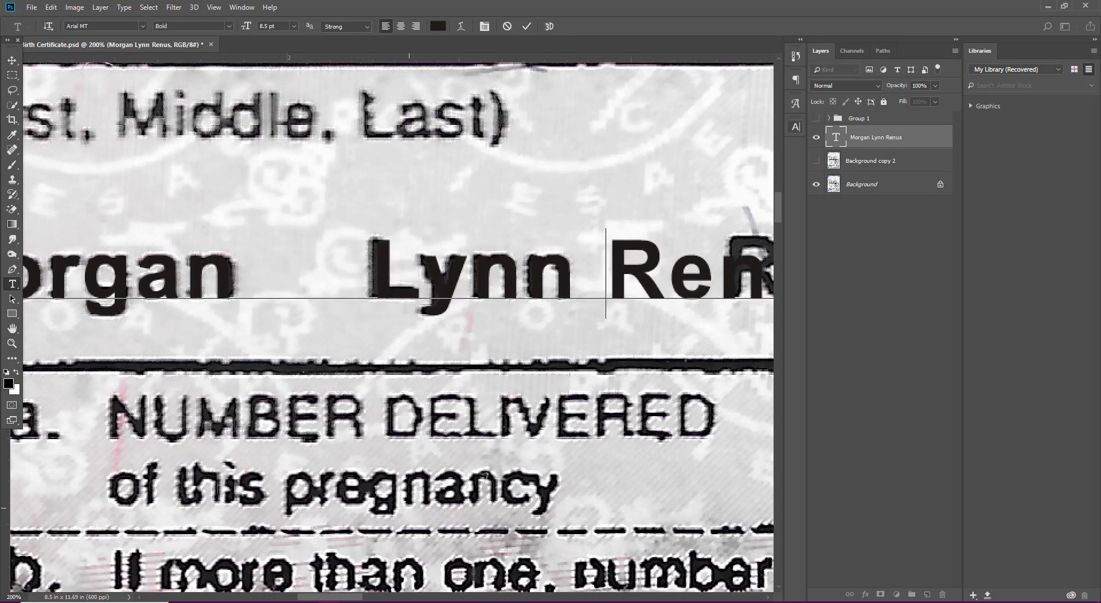
left_click(388, 597)
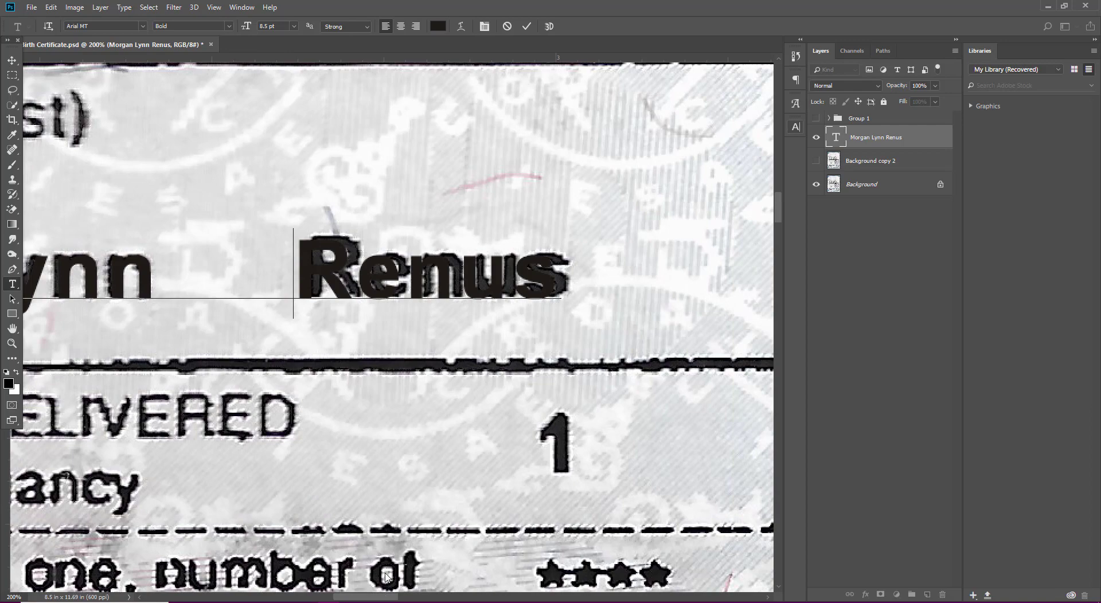
left_click(526, 26)
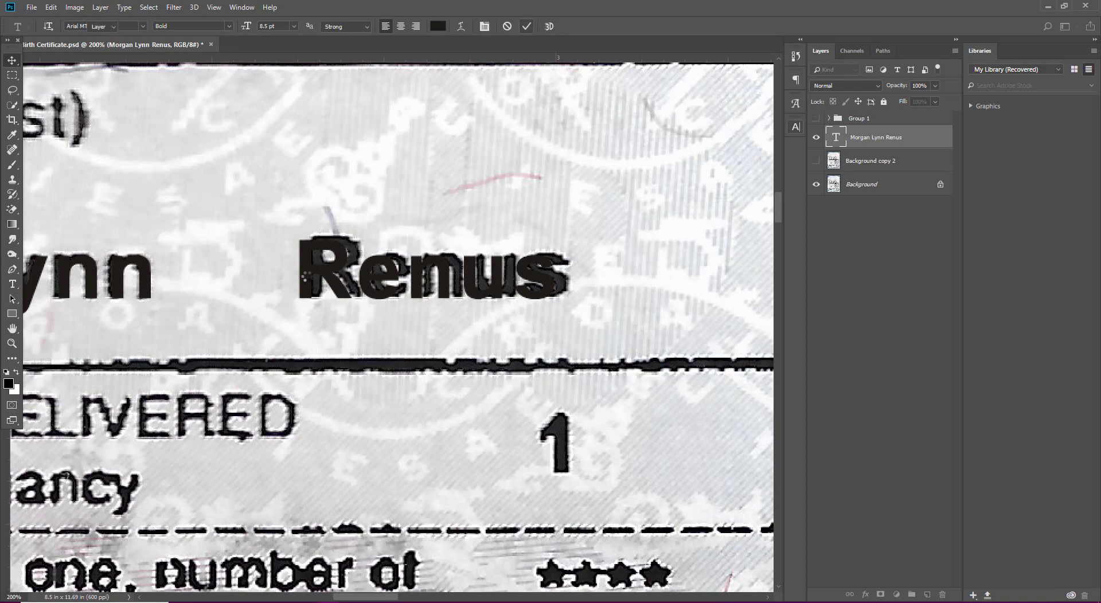
- Adjust the name text's letter spacing (tracking) in the Character panel
key("v")
scroll(307, 281, "down", 3)
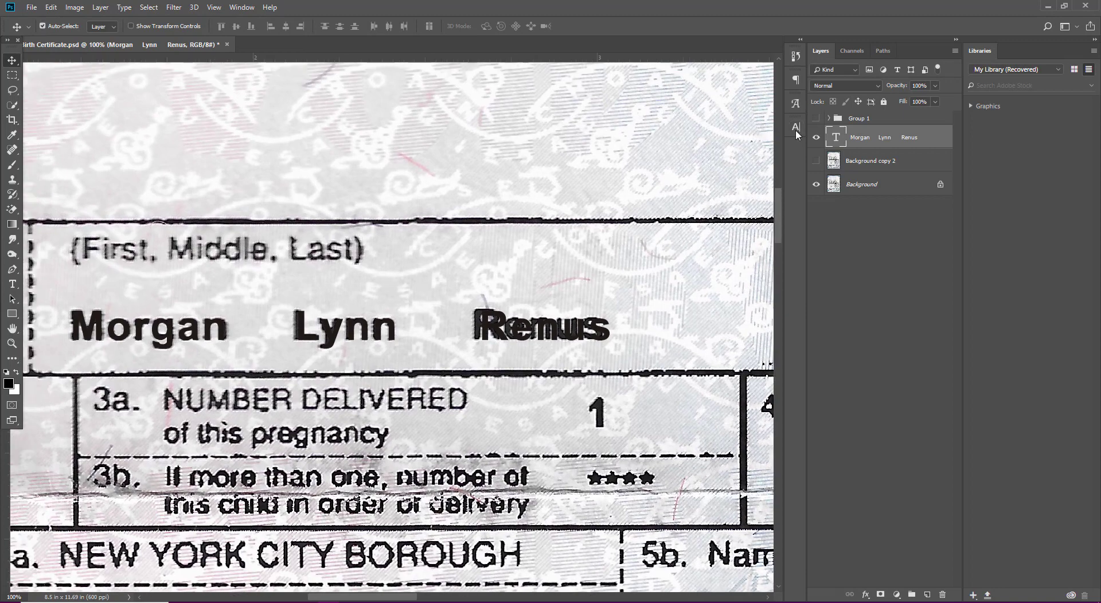
left_click(795, 127)
left_click(754, 168)
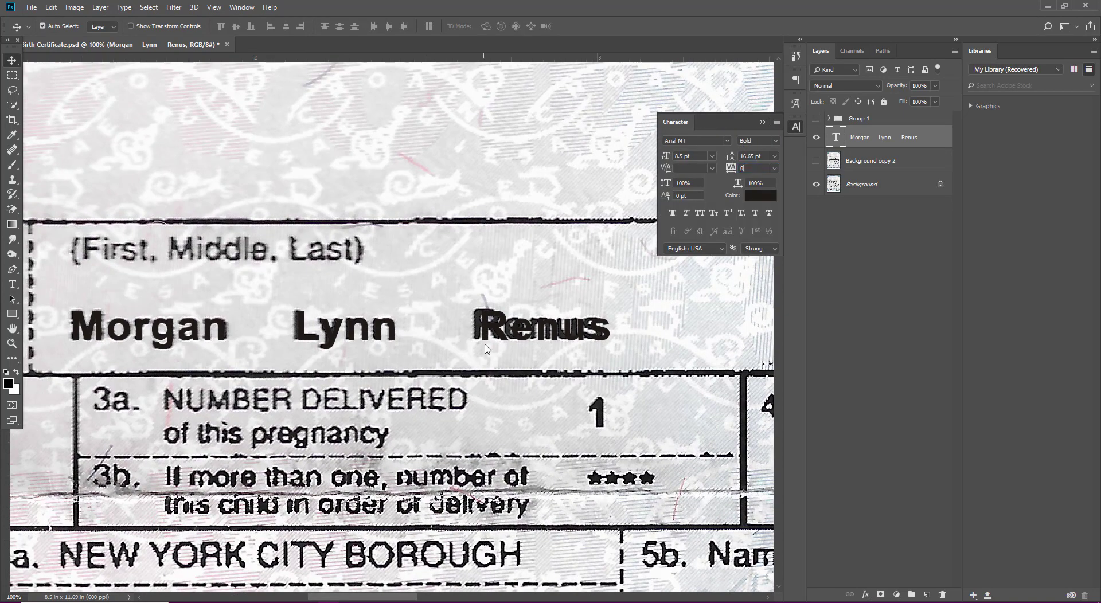
key("Return")
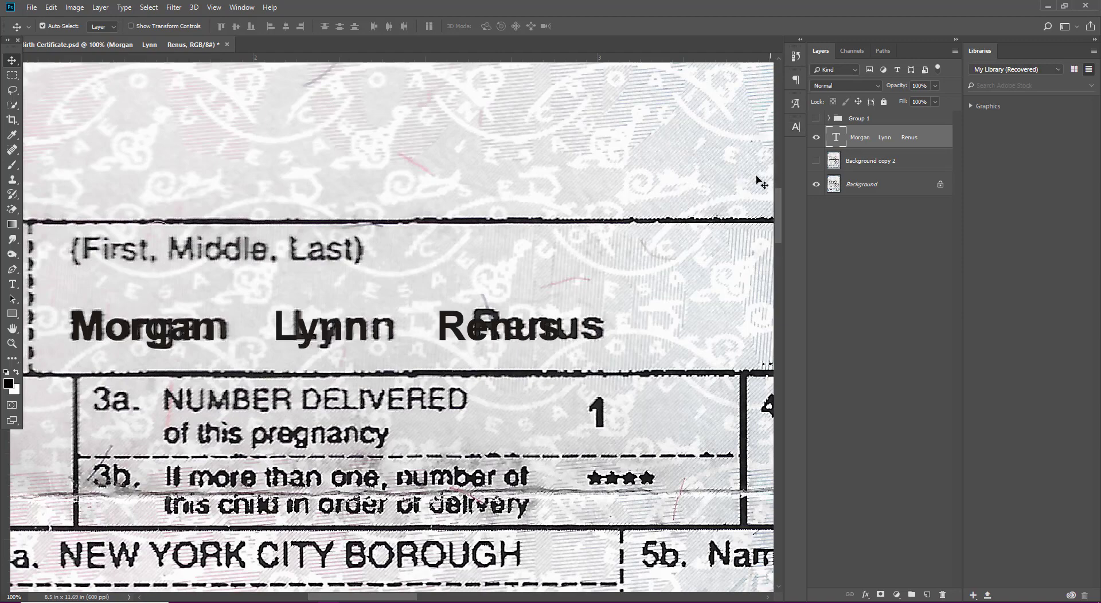
- Stretch the name text to about 109% width and move it just above the printed name
key("ctrl+t")
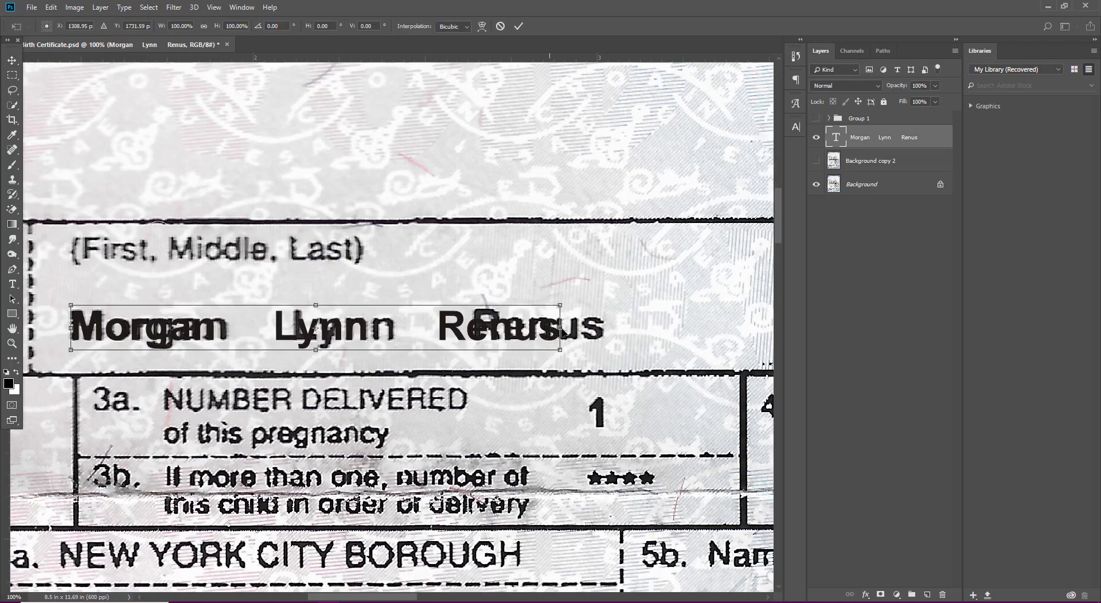
left_click_drag(560, 327, 601, 325)
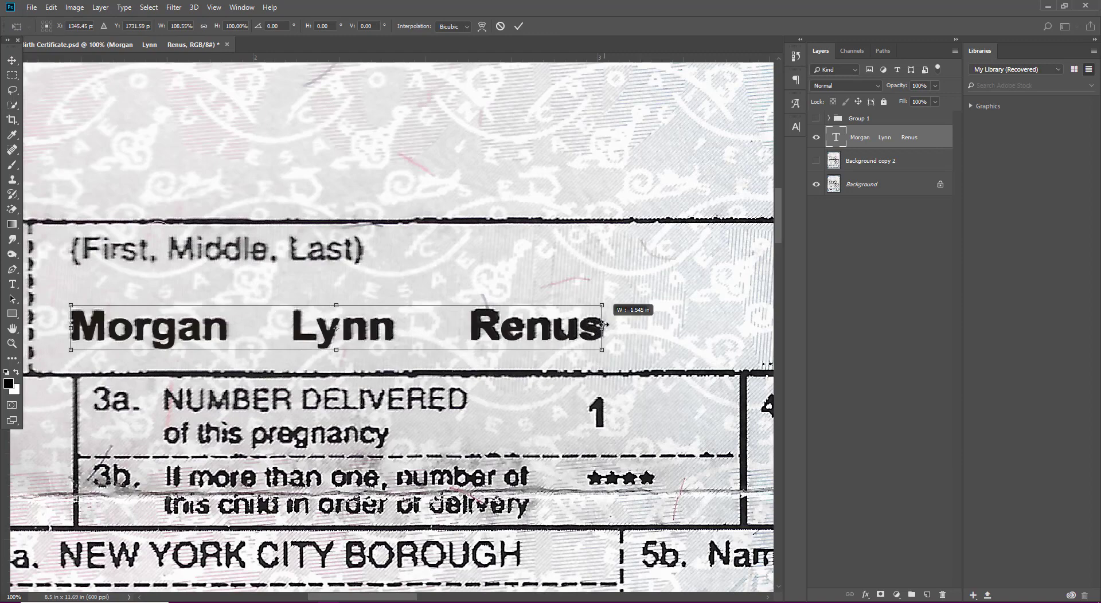
left_click_drag(603, 325, 606, 325)
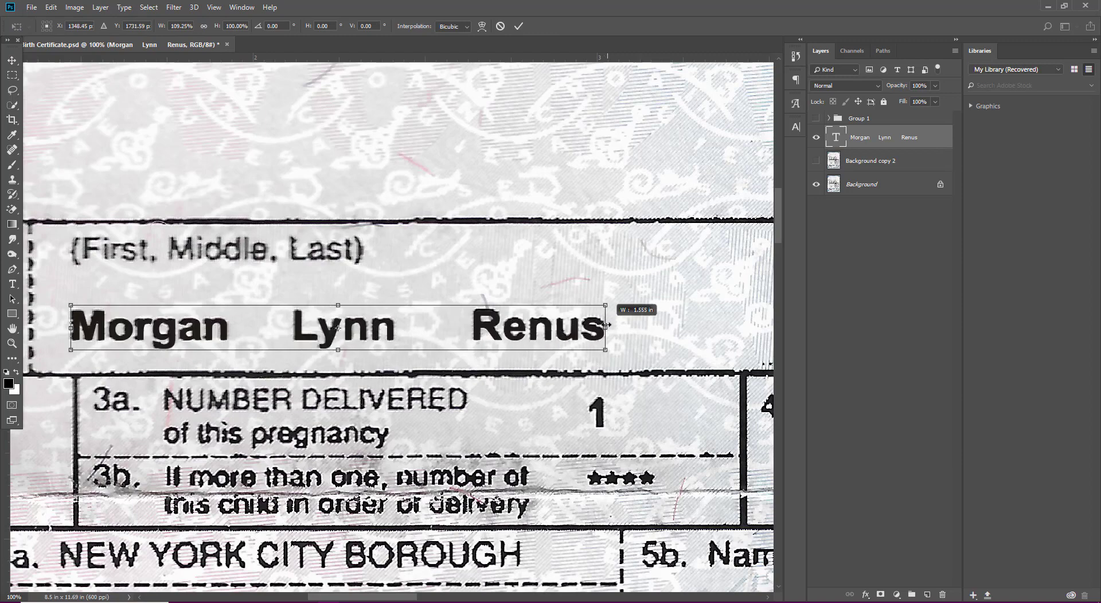
key("Return")
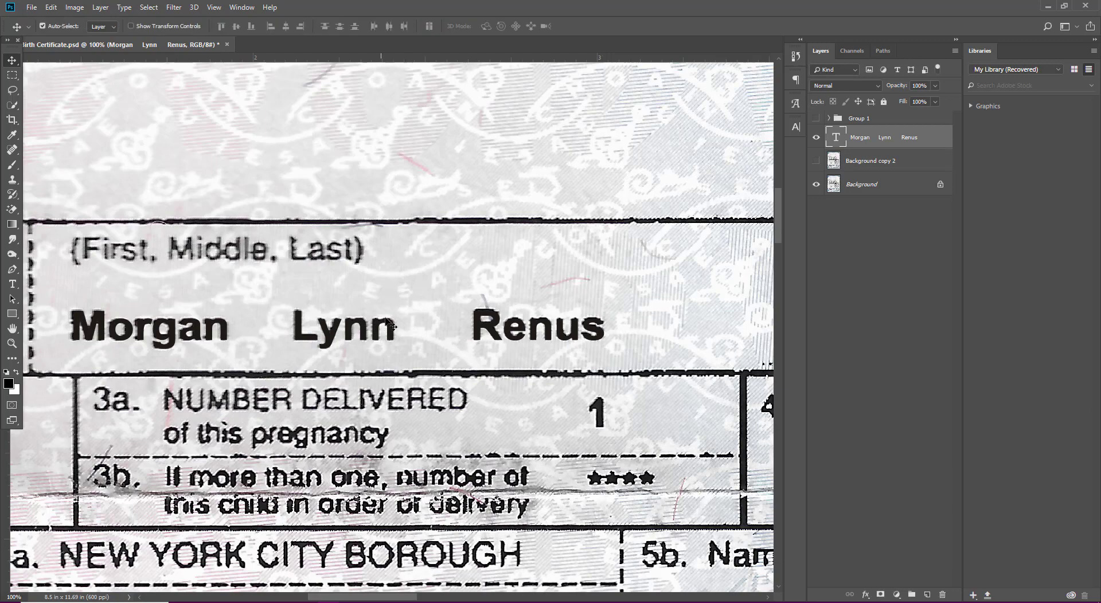
left_click_drag(392, 326, 391, 289)
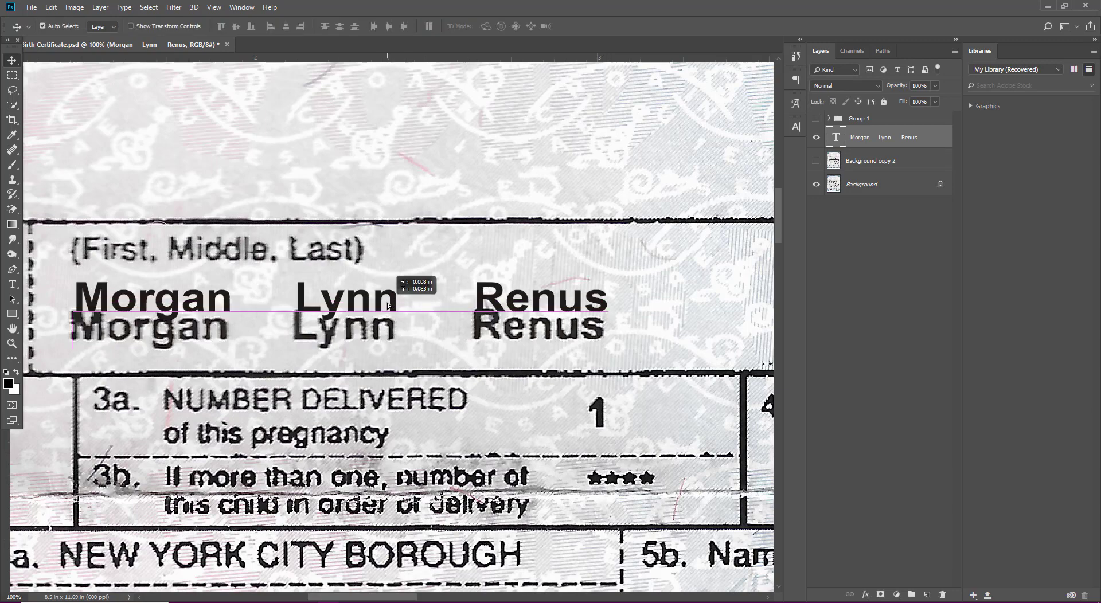
- Replace the first name and middle name with the new first name and middle initial
double_click(835, 139)
left_click_drag(231, 288, 70, 288)
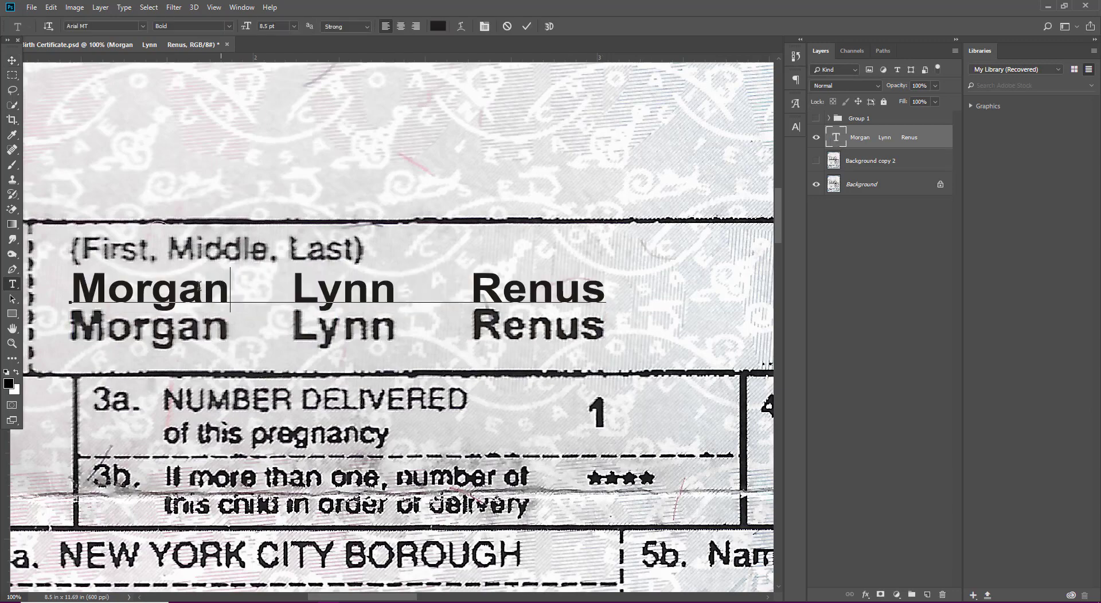
type("Anthon")
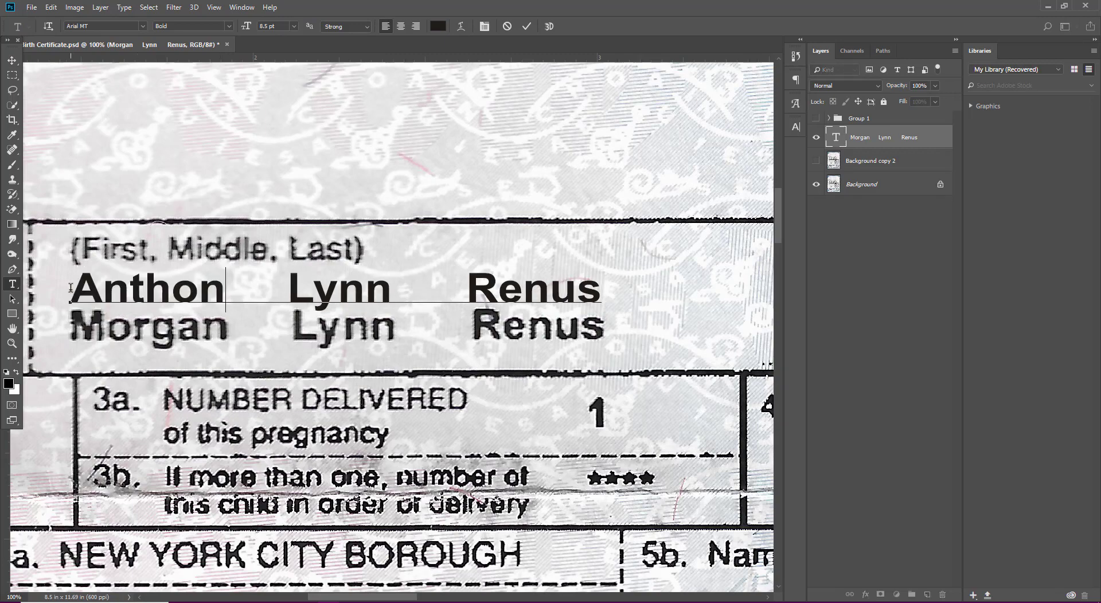
type("y")
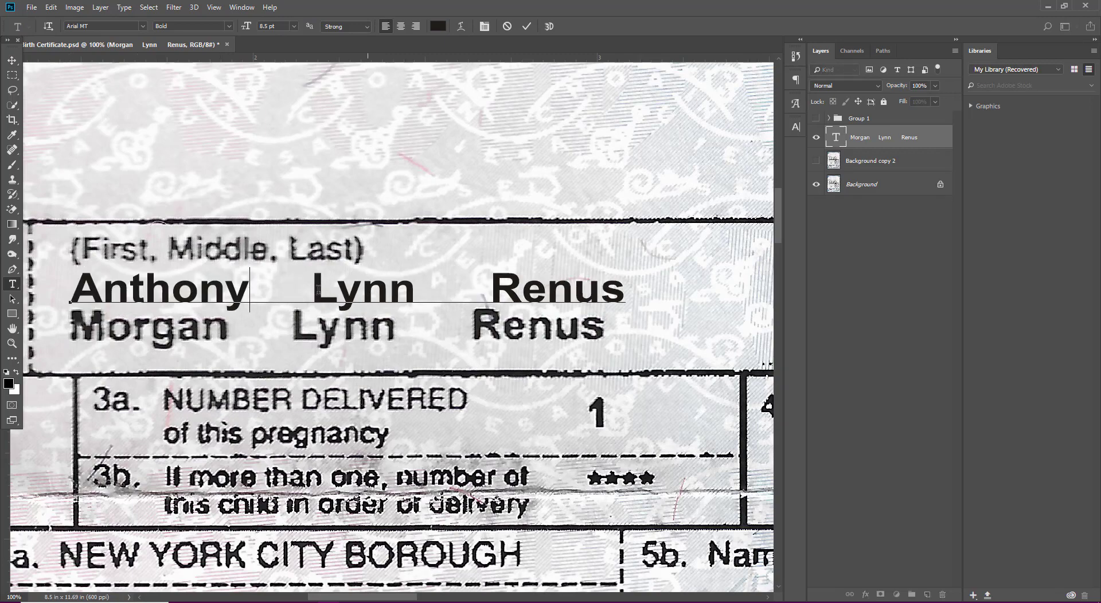
left_click_drag(313, 290, 403, 295)
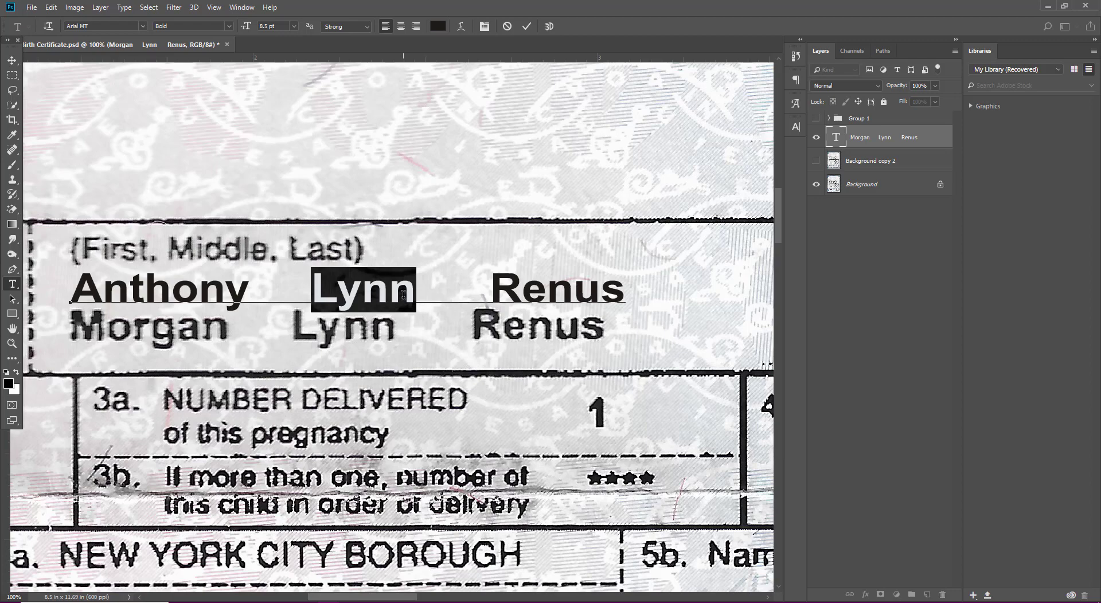
key("Left")
key("Right")
key("Right")
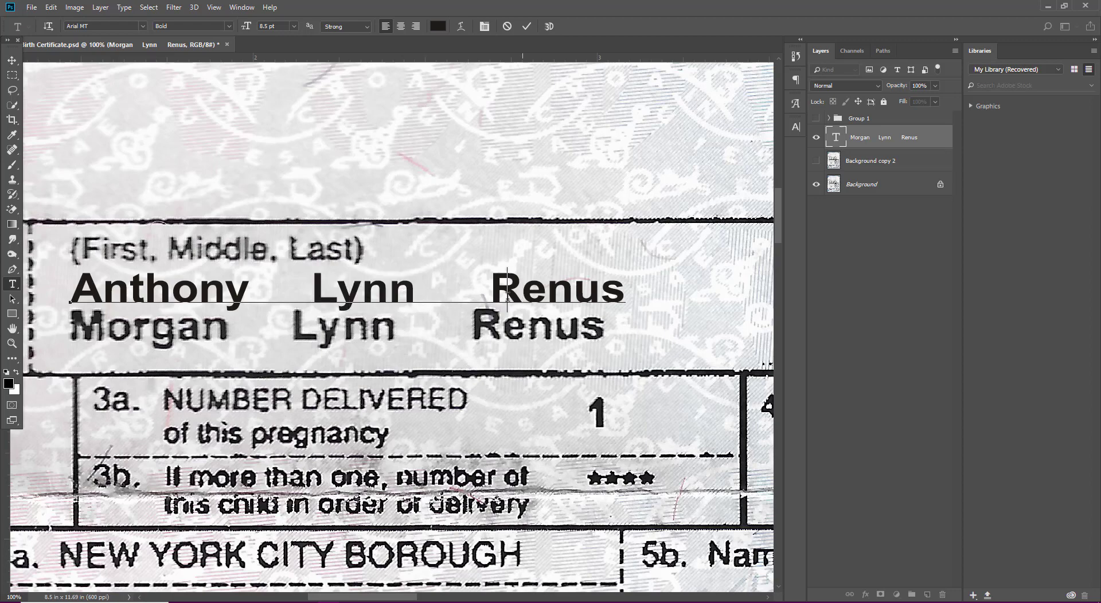
type("W")
- Replace the surname with the new surname and commit the text
left_click_drag(425, 290, 554, 294)
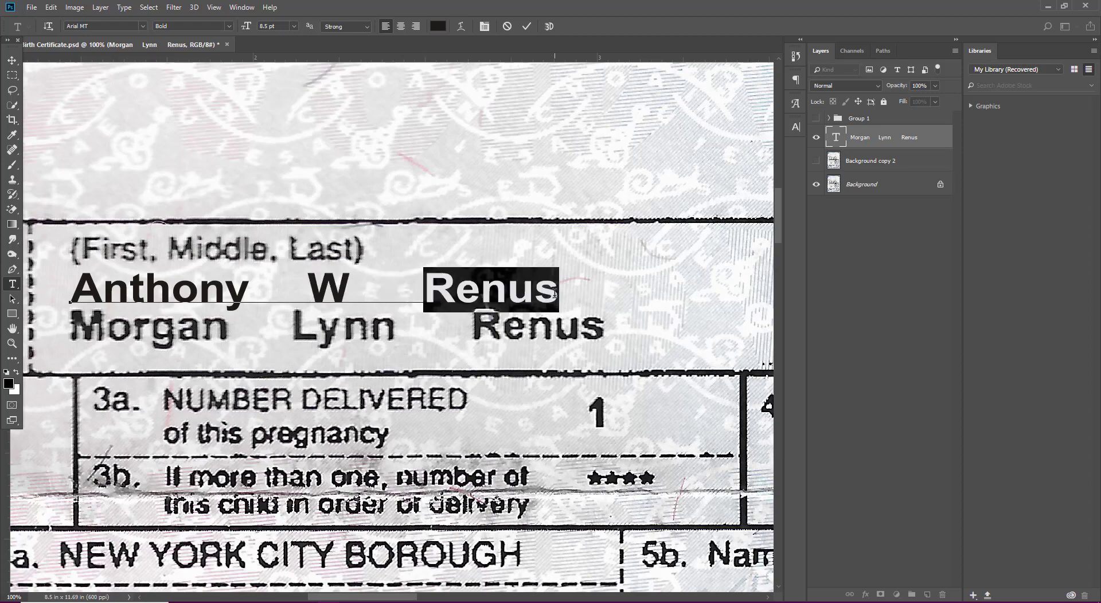
key("Right")
key("Left")
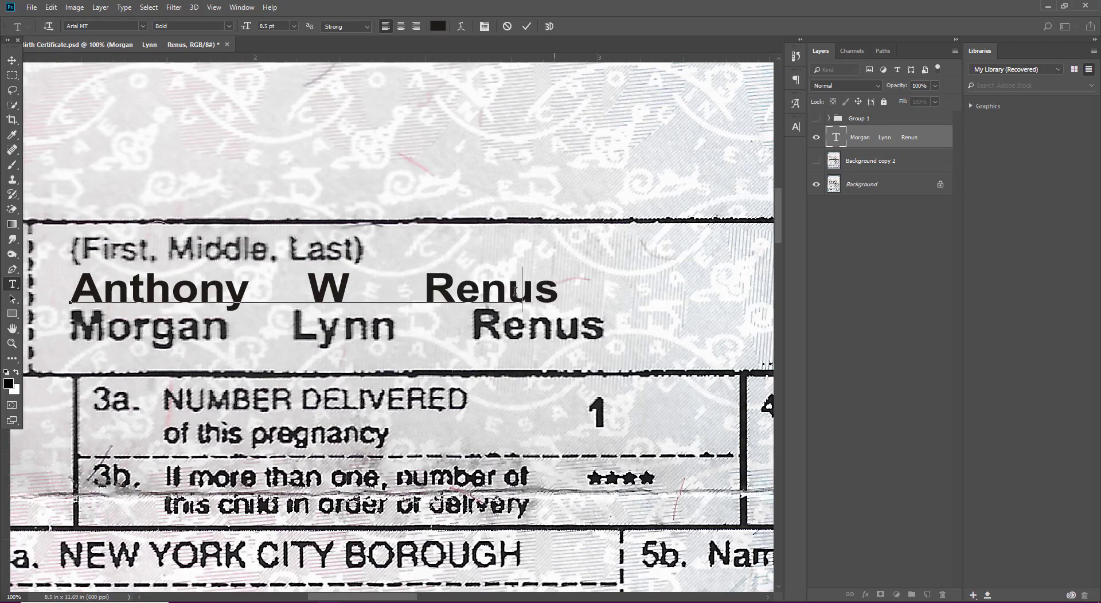
double_click(515, 292)
type("Gates")
left_click(528, 27)
- Convert the name text layer to a Smart Object
key("v")
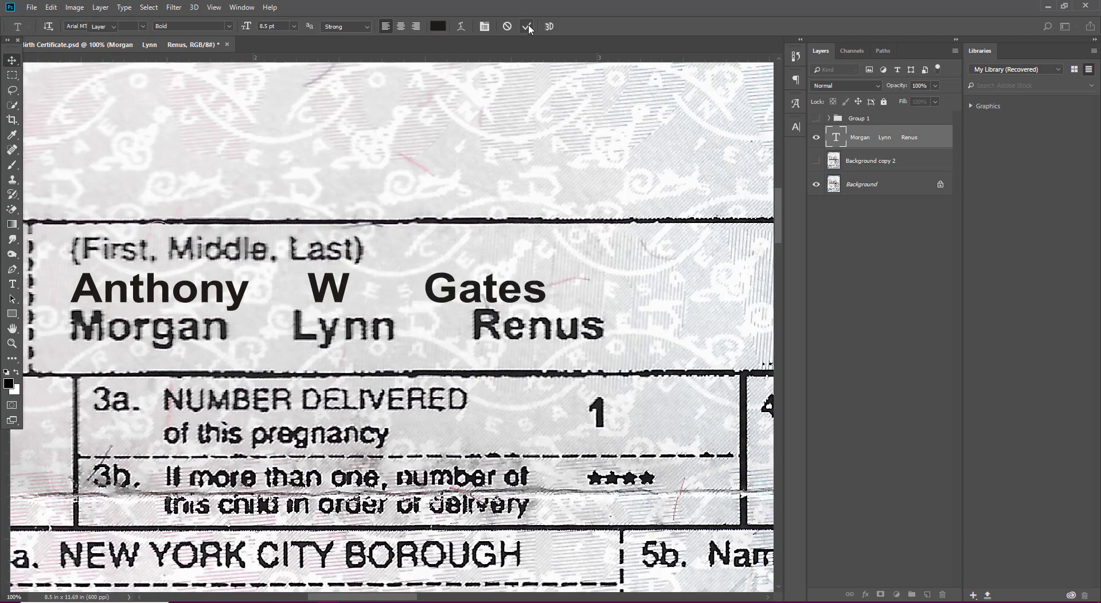
scroll(134, 312, "up", 3)
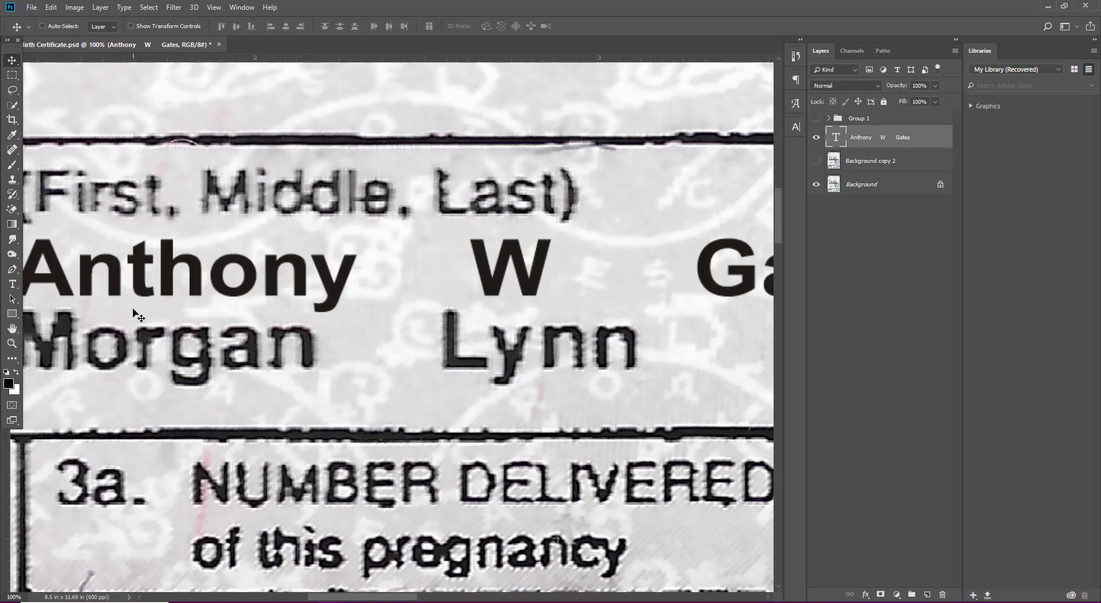
scroll(135, 319, "up", 2)
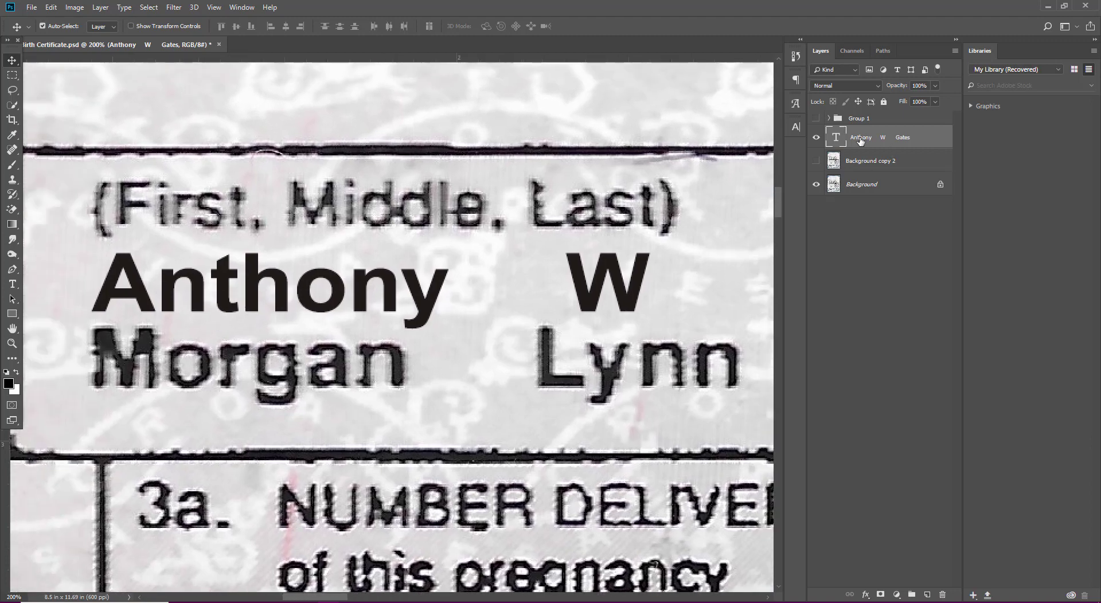
right_click(860, 141)
left_click(915, 224)
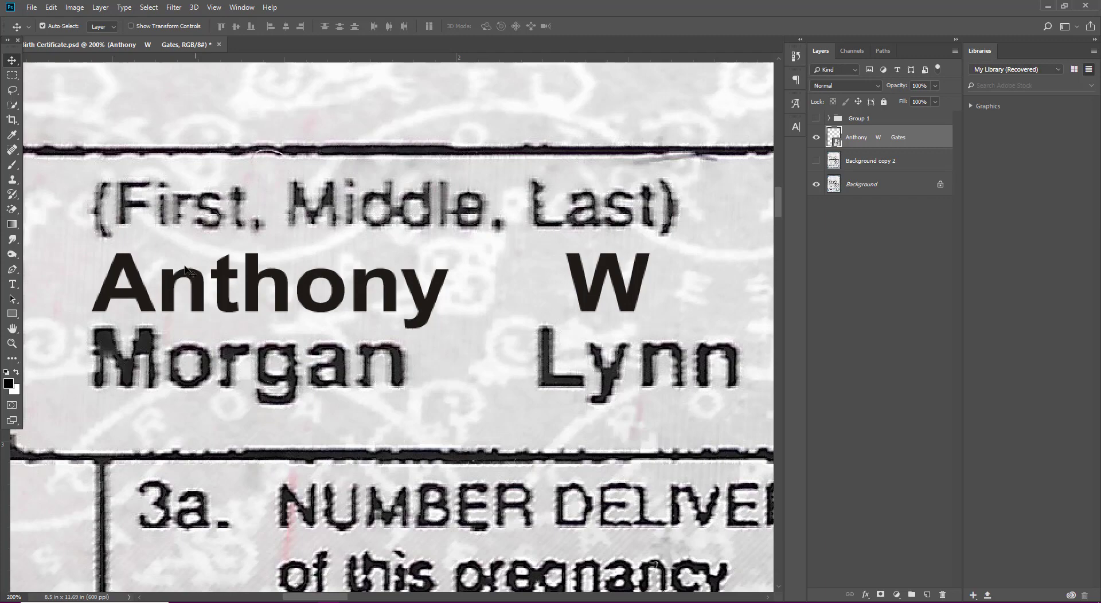
- Apply a Diffuse smart filter in Normal mode to the name text
left_click(174, 7)
left_click(350, 212)
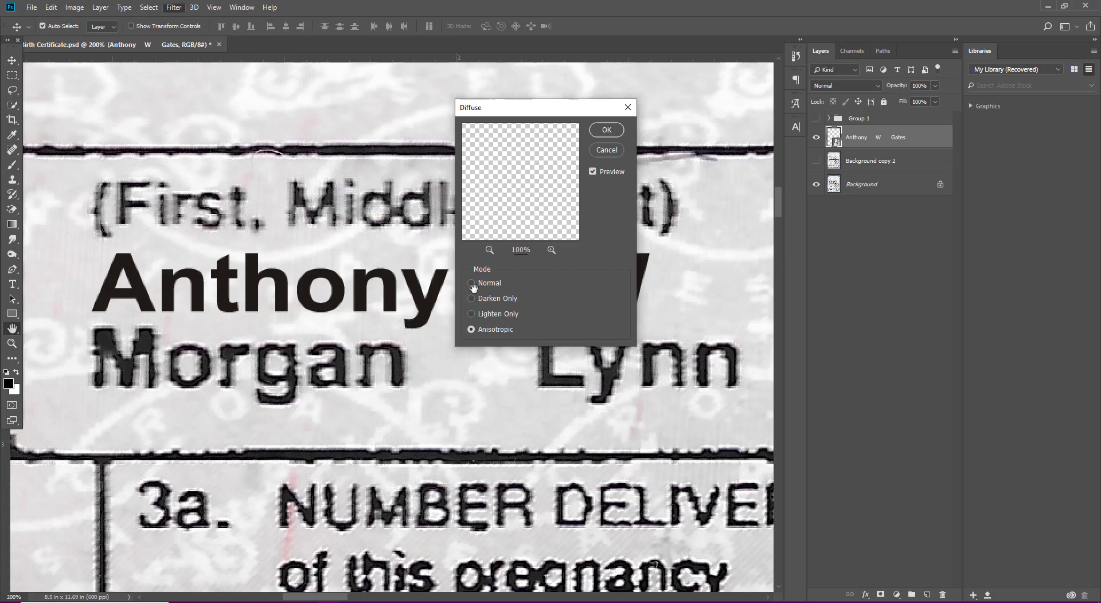
left_click(471, 314)
left_click_drag(559, 143, 547, 134)
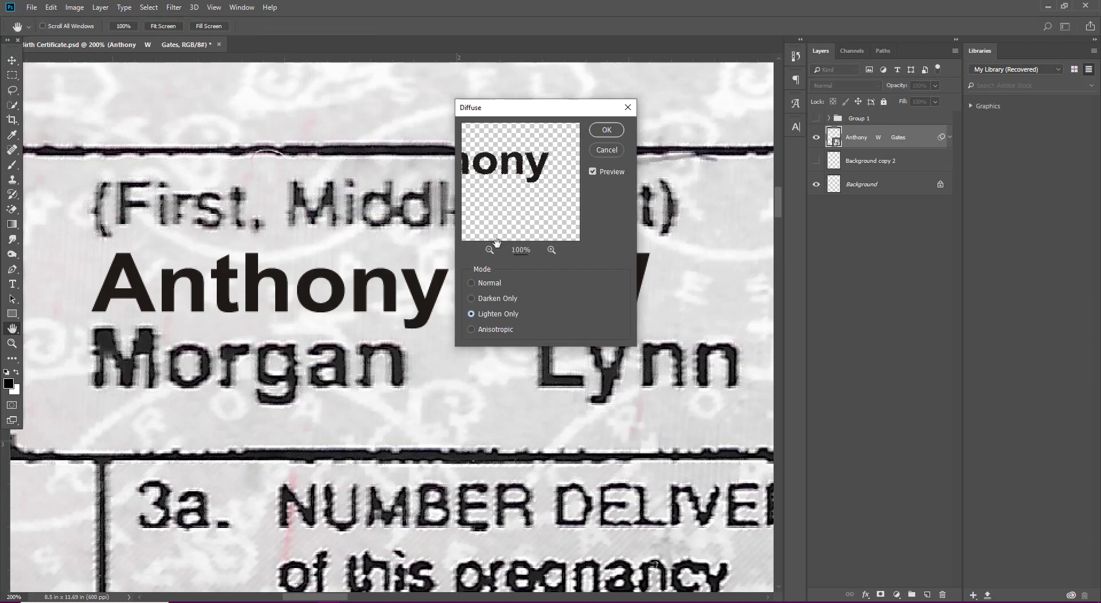
left_click(473, 284)
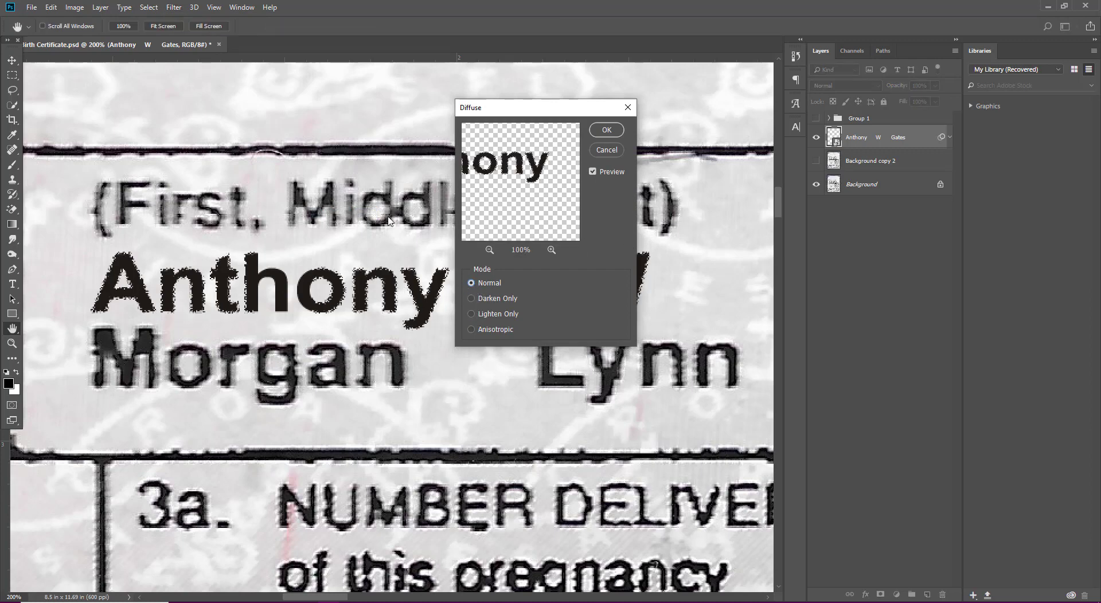
left_click(606, 130)
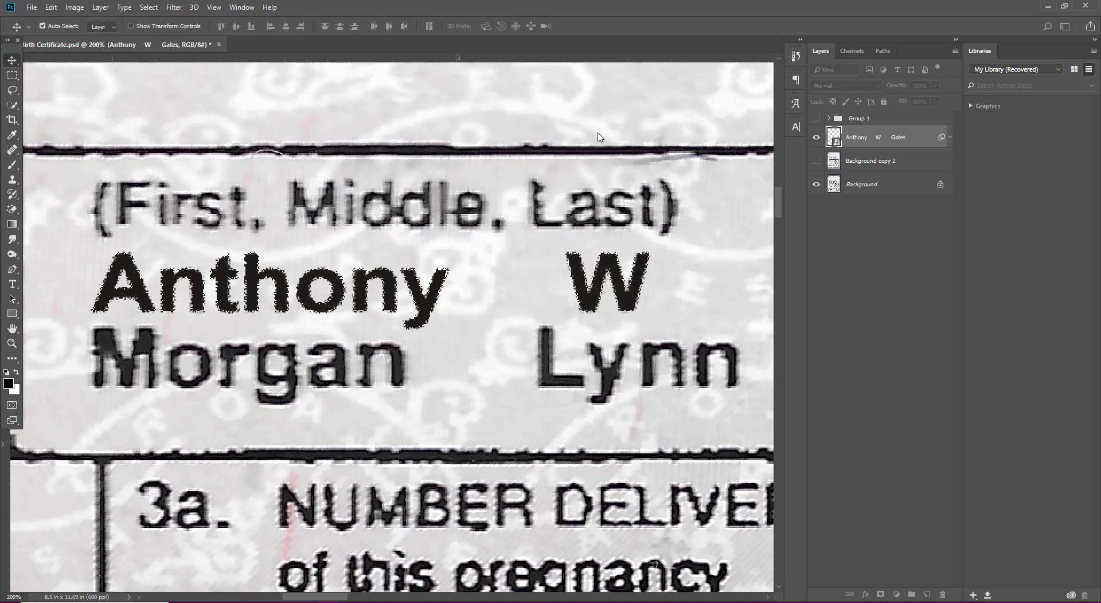
- Add a Gaussian Blur smart filter with a 0.5-pixel radius to the name text
left_click(172, 8)
mouse_move(180, 136)
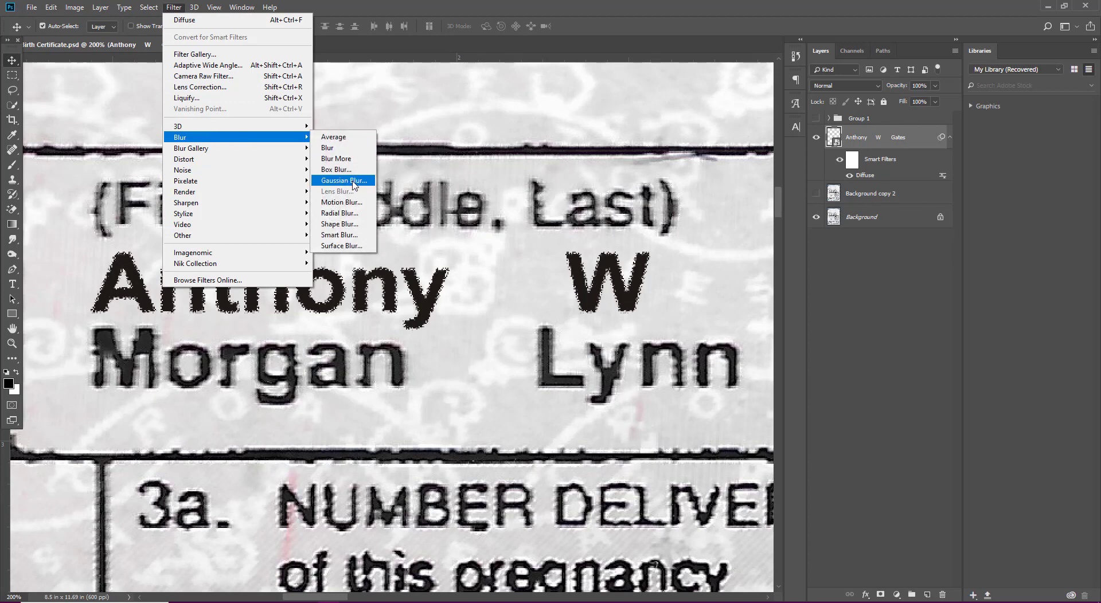
left_click(344, 180)
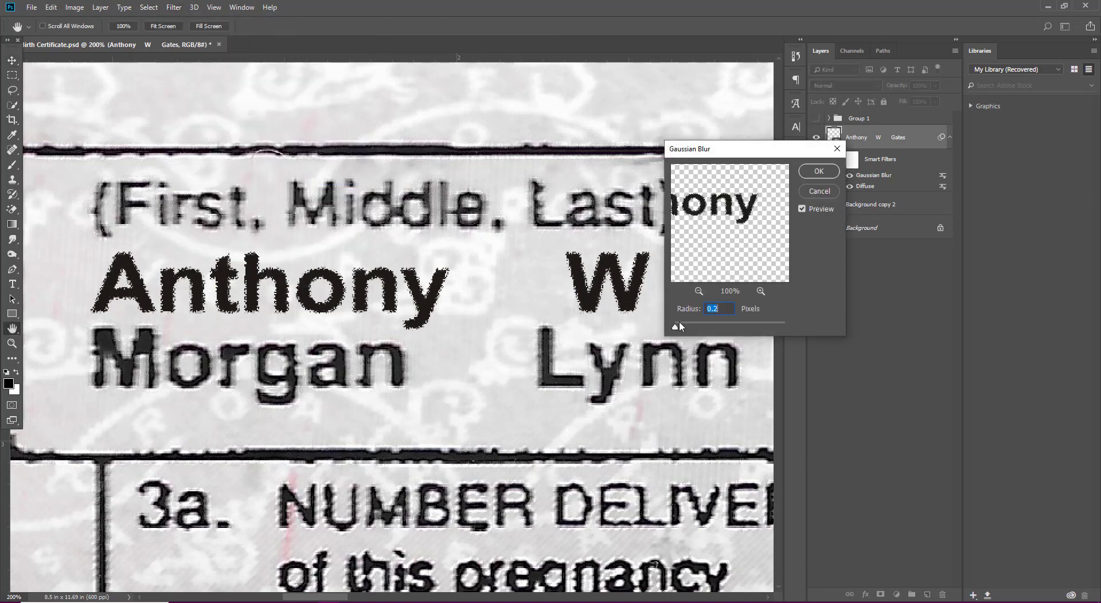
left_click_drag(679, 321, 682, 327)
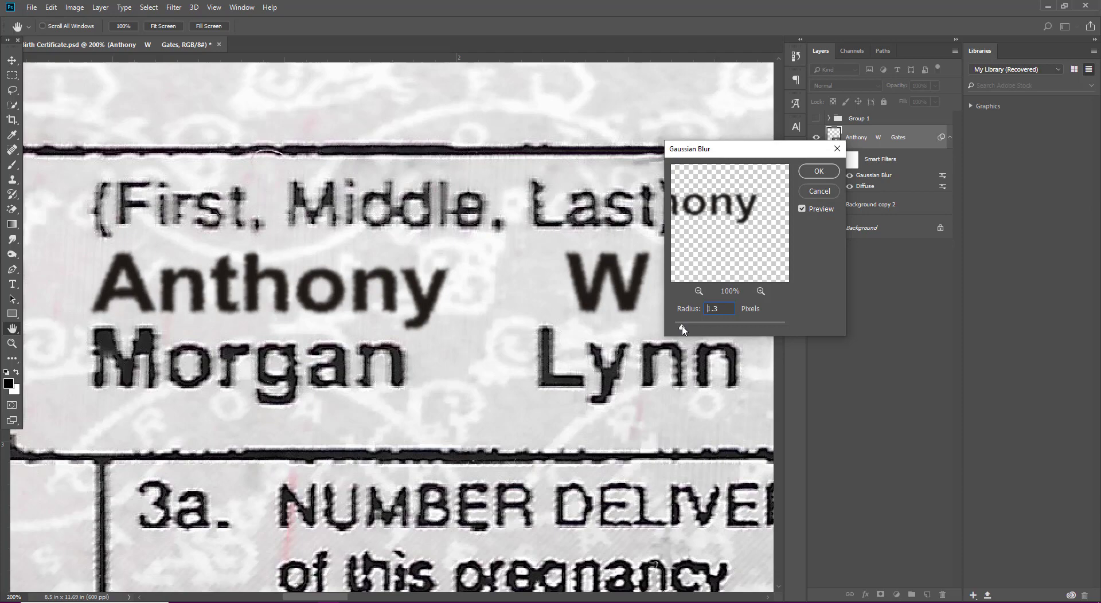
left_click(714, 309)
key("BackSpace")
type("6")
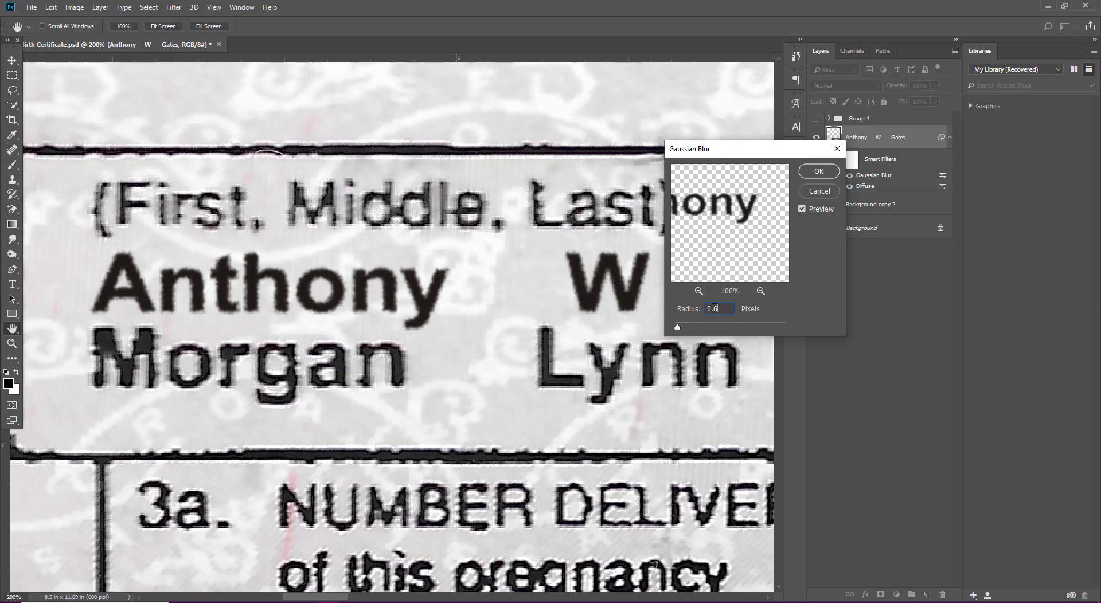
double_click(722, 309)
type("3")
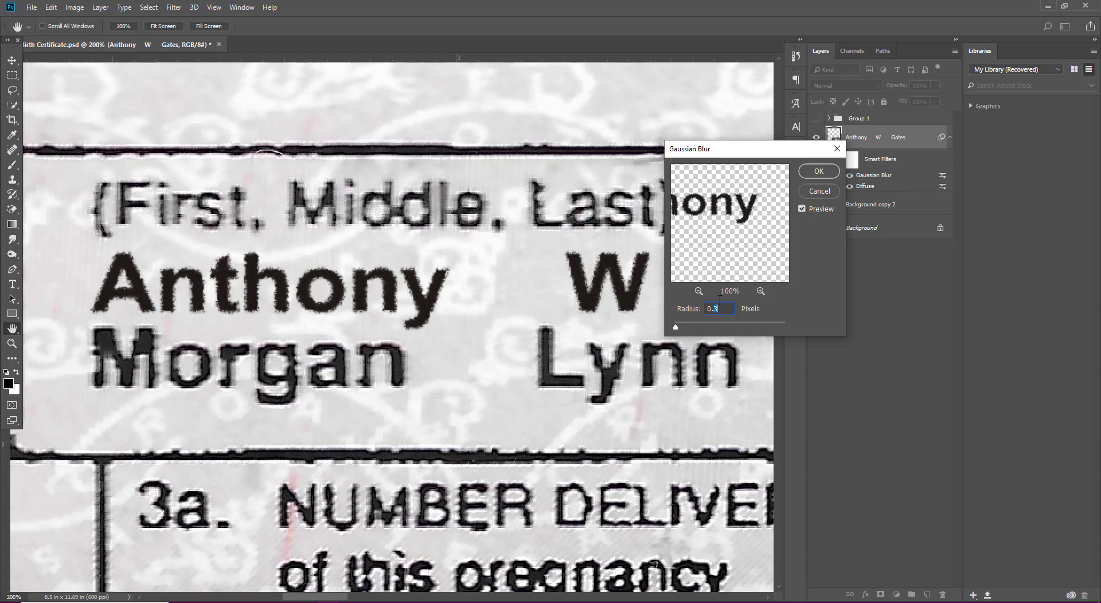
type("0.5")
left_click(820, 170)
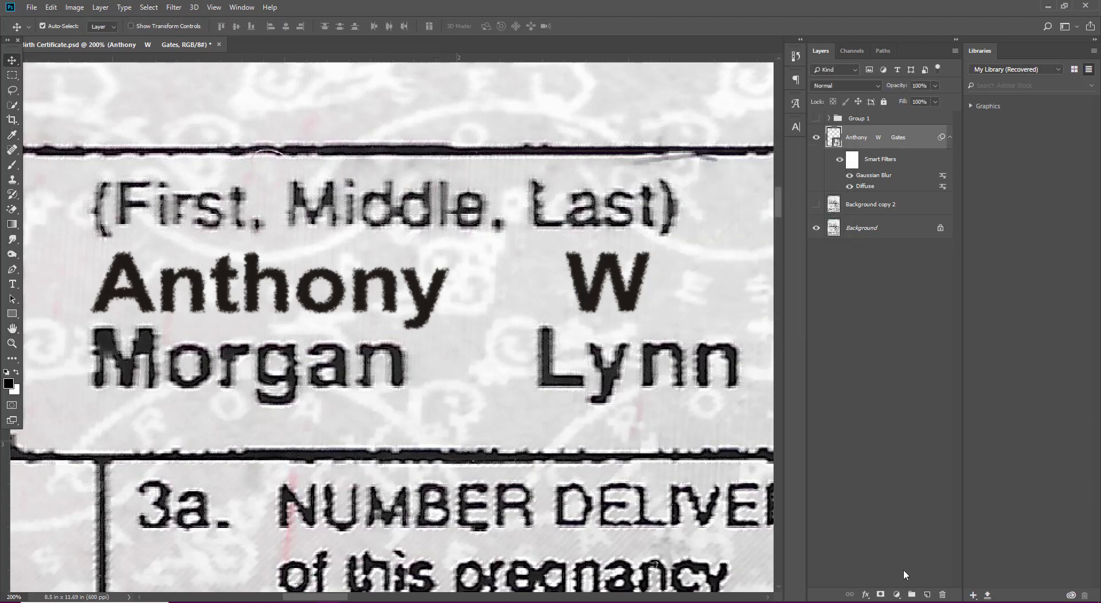
- Add an Outer Glow to the name layer with 67% opacity and 63% noise
left_click(866, 596)
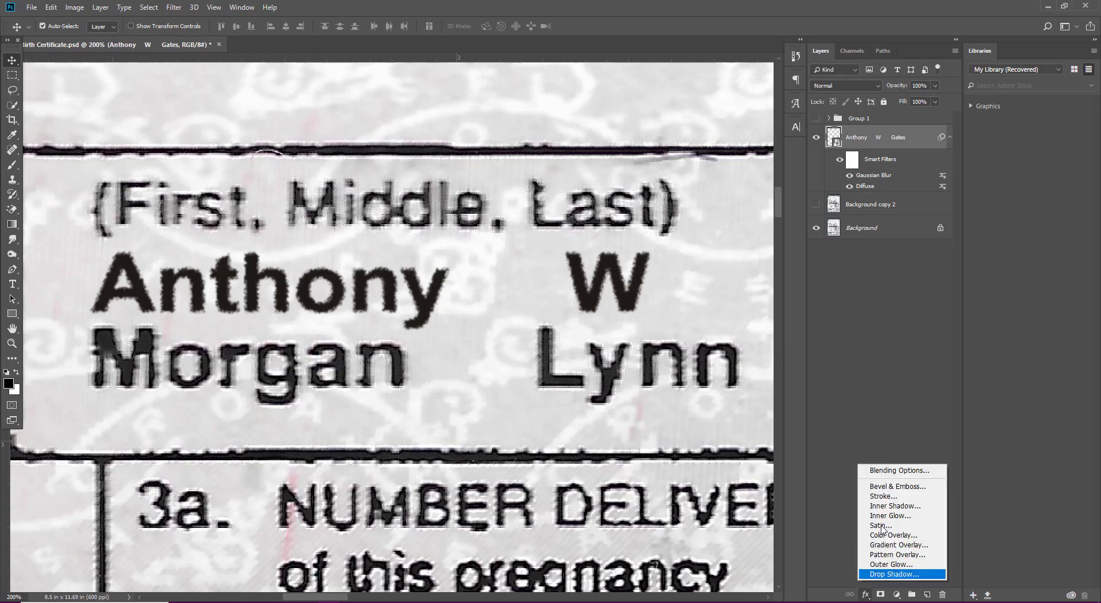
left_click(883, 564)
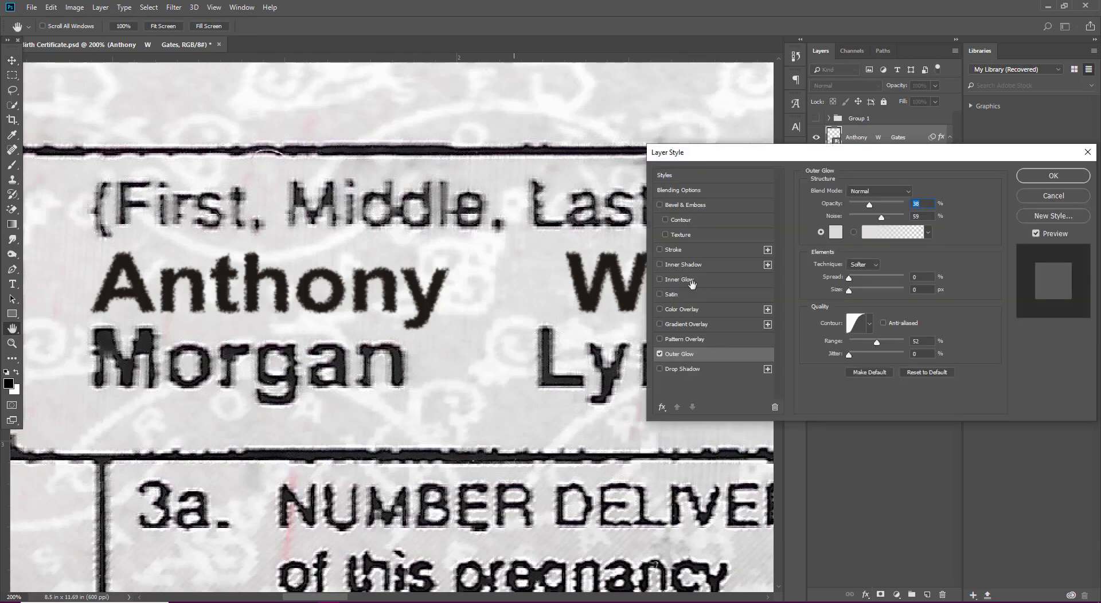
left_click_drag(869, 204, 885, 205)
left_click(883, 217)
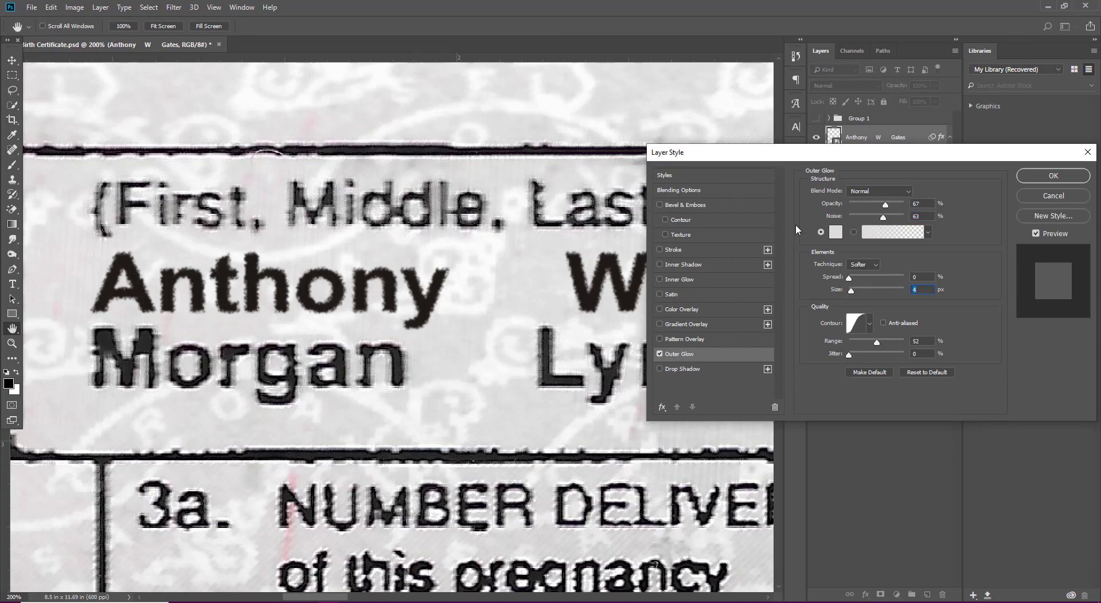
- Add a black (000000) Drop Shadow of 7 px size and 48% noise
left_click(681, 369)
left_click(913, 195)
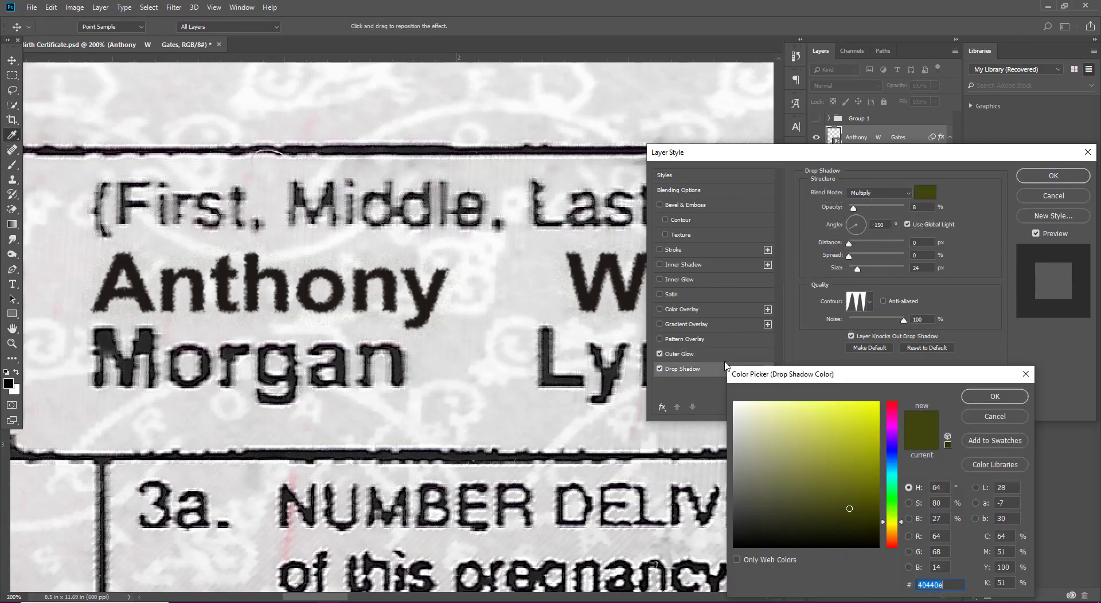
left_click(731, 538)
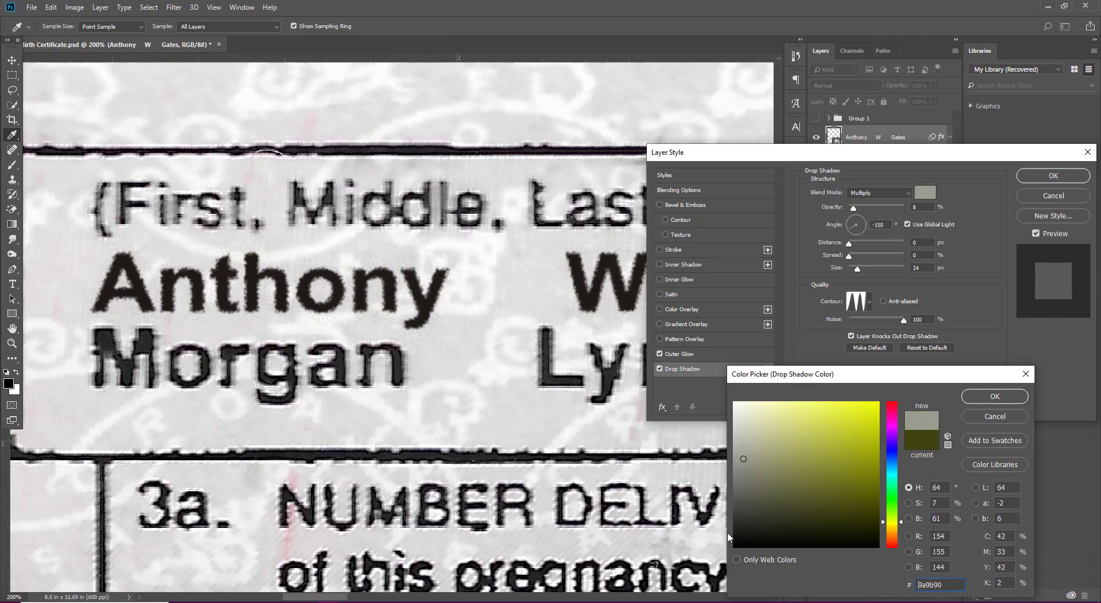
type("000000")
key("Return")
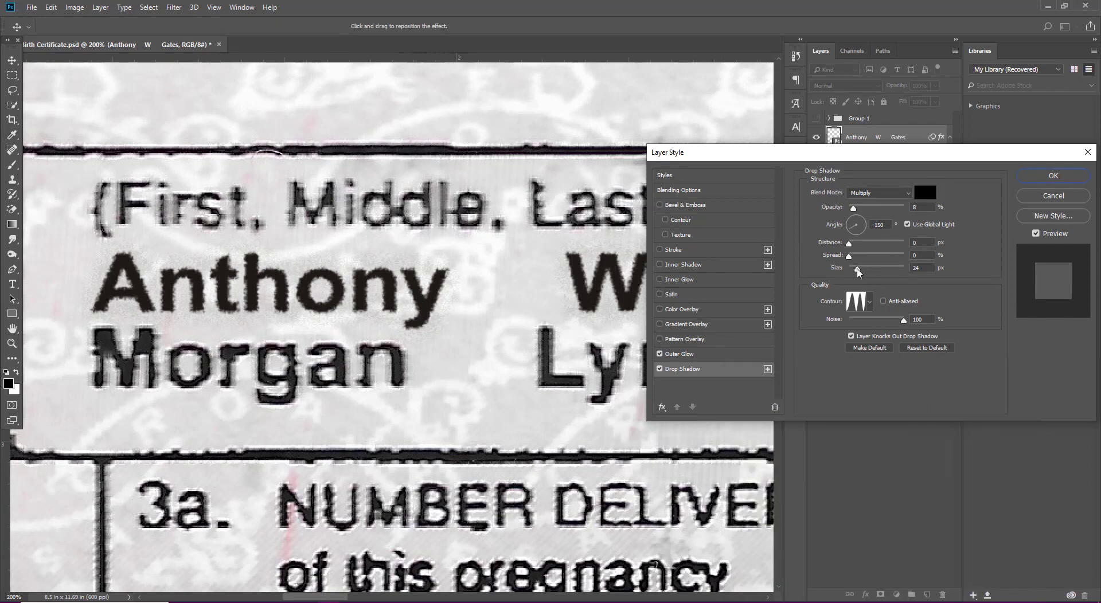
left_click_drag(857, 269, 854, 271)
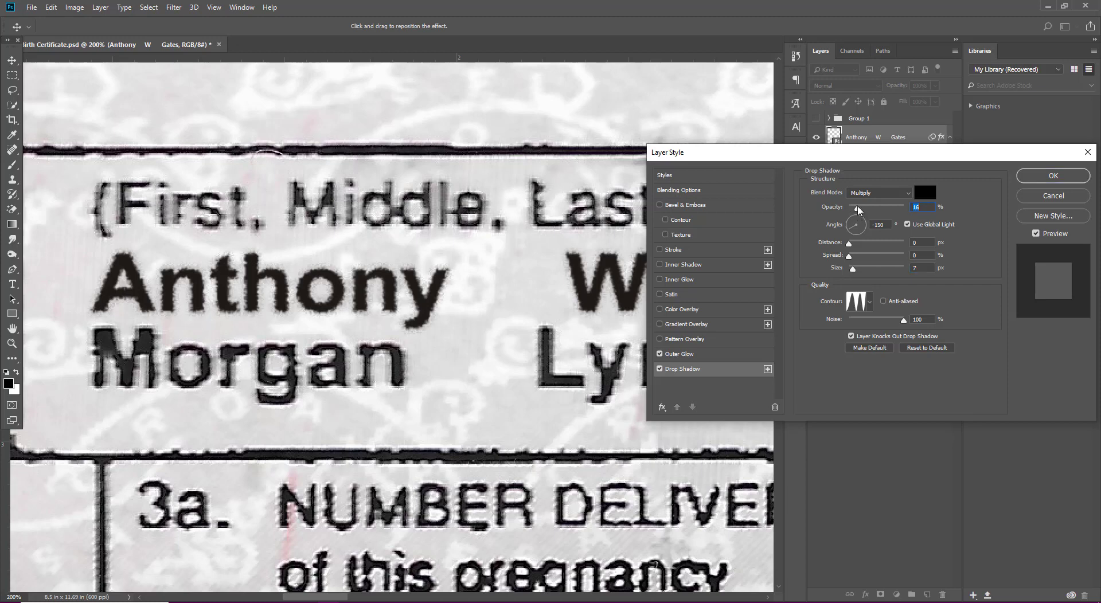
left_click(875, 321)
- Give the Outer Glow a spiky contour, Screen blending, 96% opacity and 3 px size
key("ctrl+3")
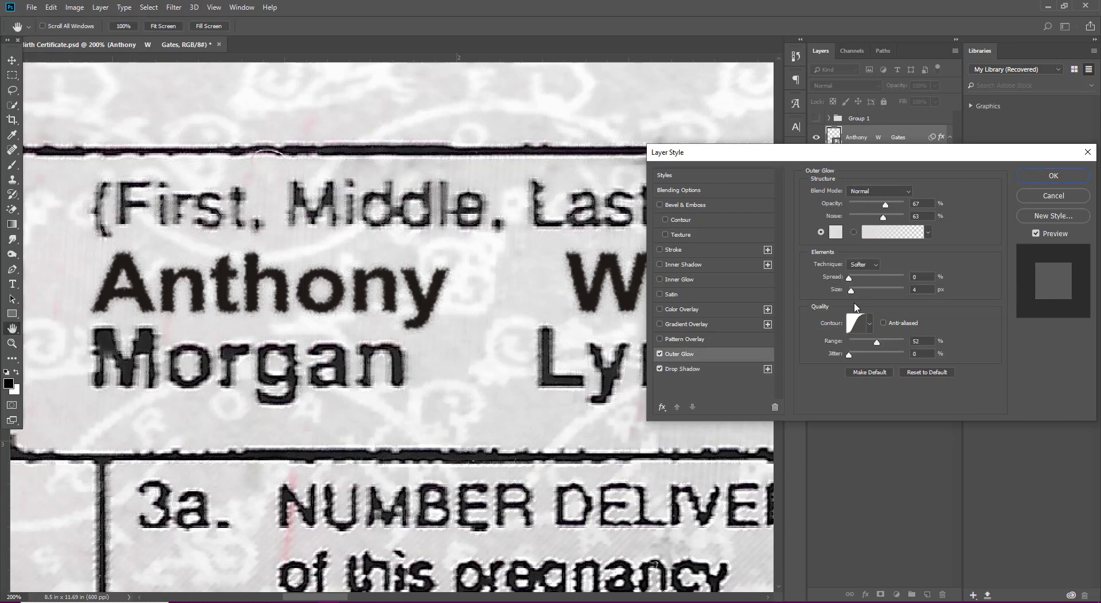
left_click(867, 325)
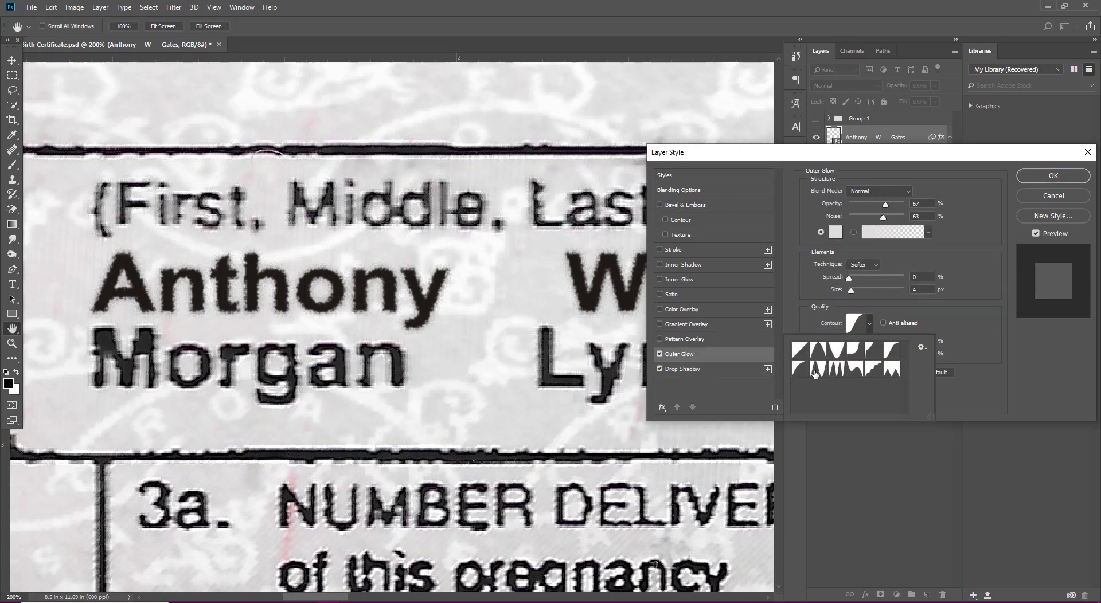
left_click(817, 370)
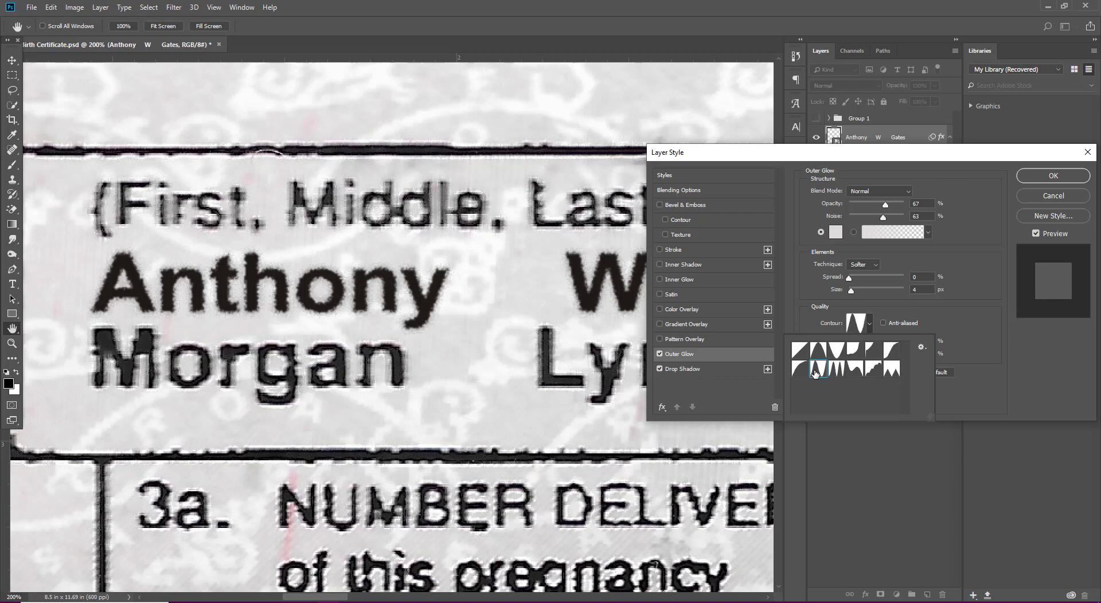
left_click(853, 288)
left_click_drag(853, 290, 857, 290)
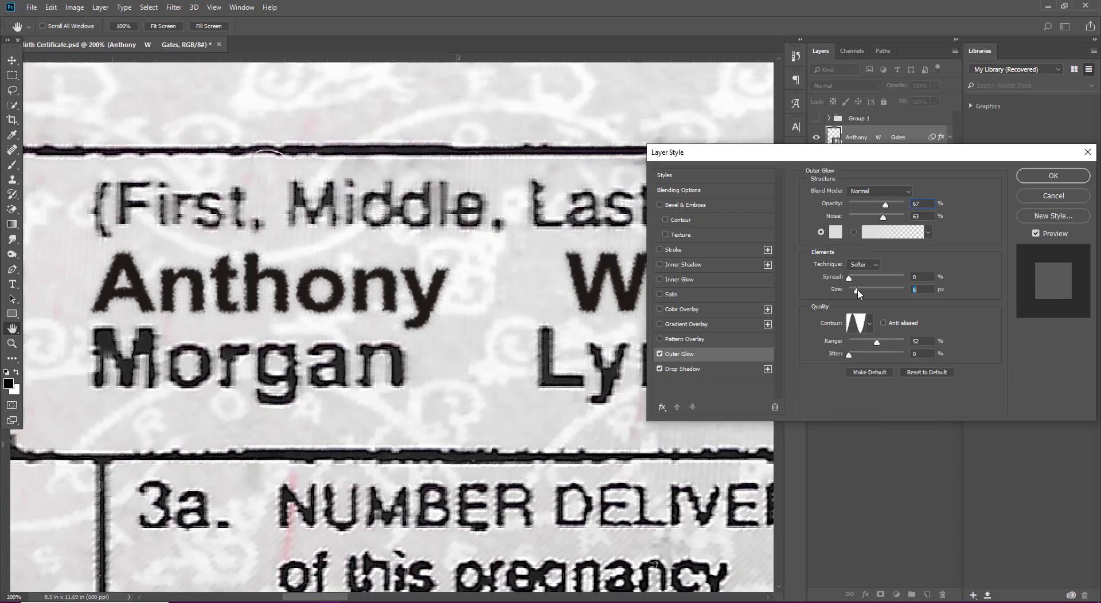
left_click(872, 193)
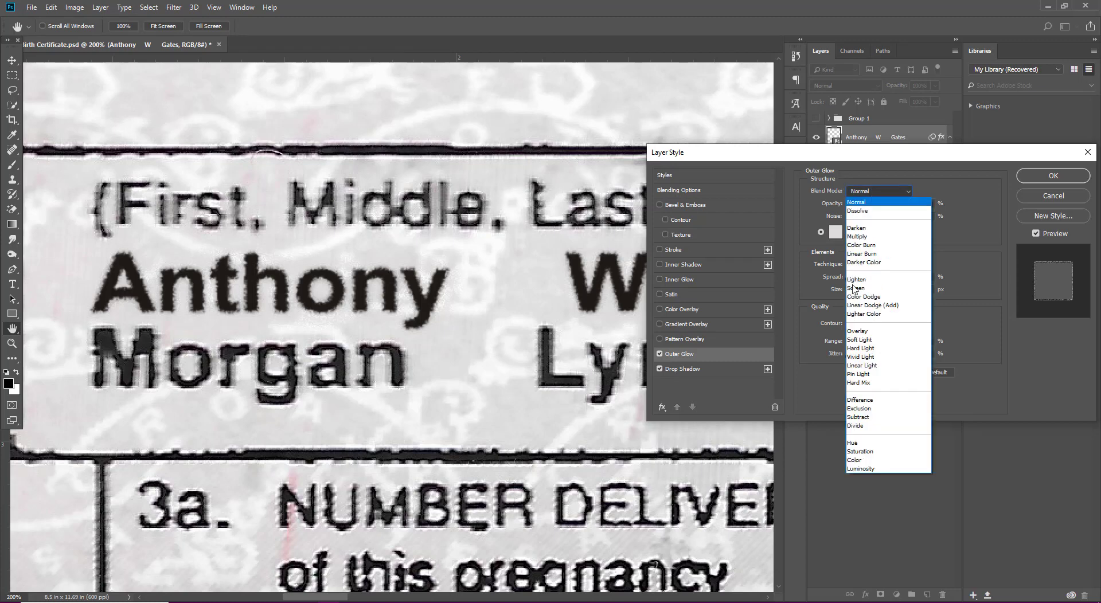
left_click(853, 289)
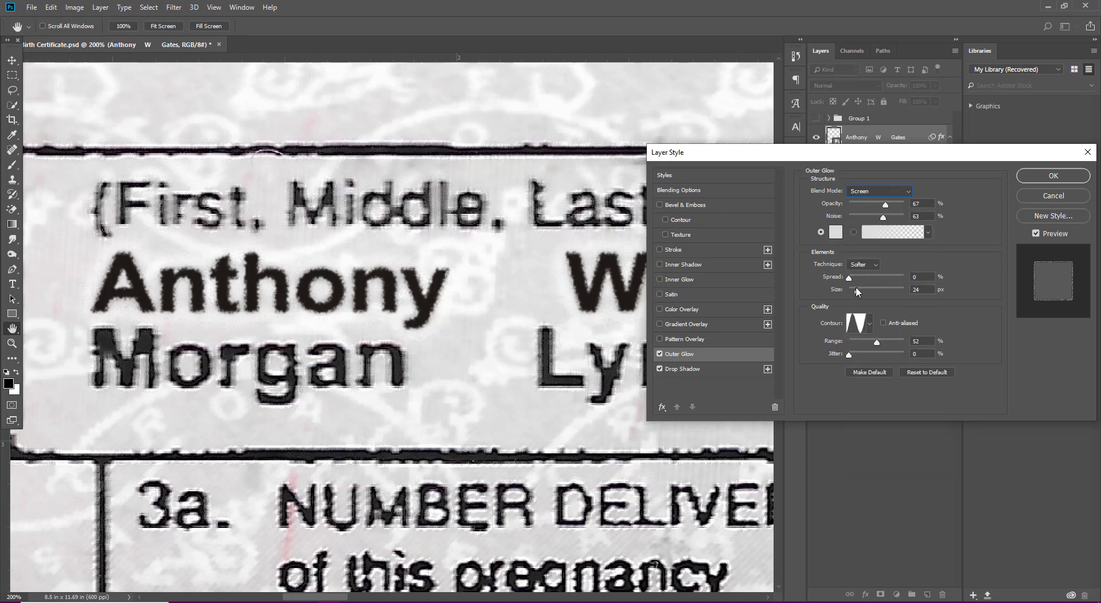
left_click_drag(850, 291, 849, 291)
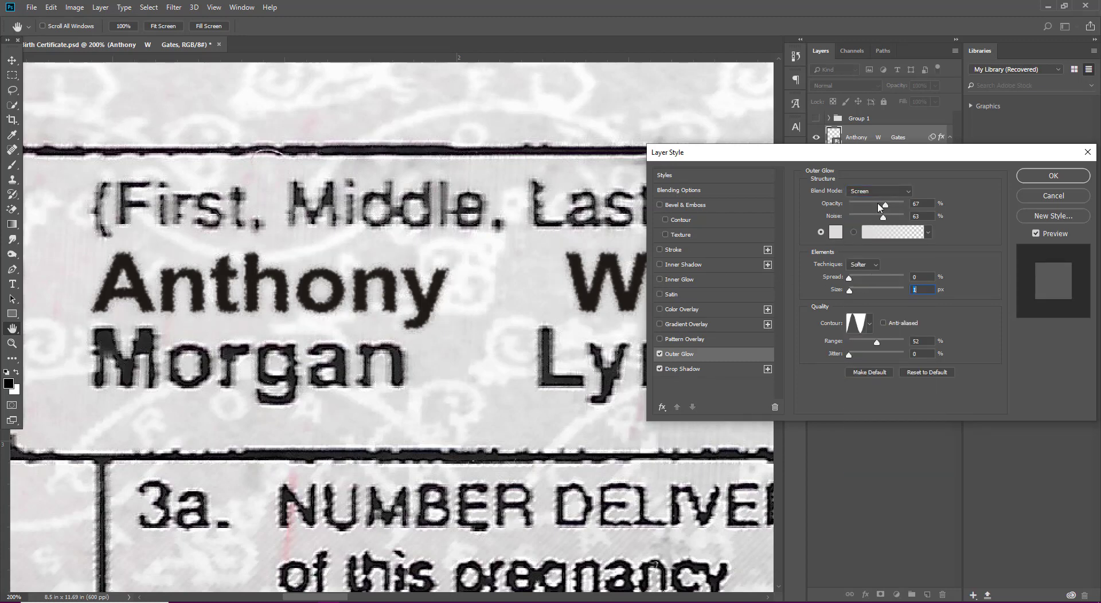
left_click(901, 205)
type("3")
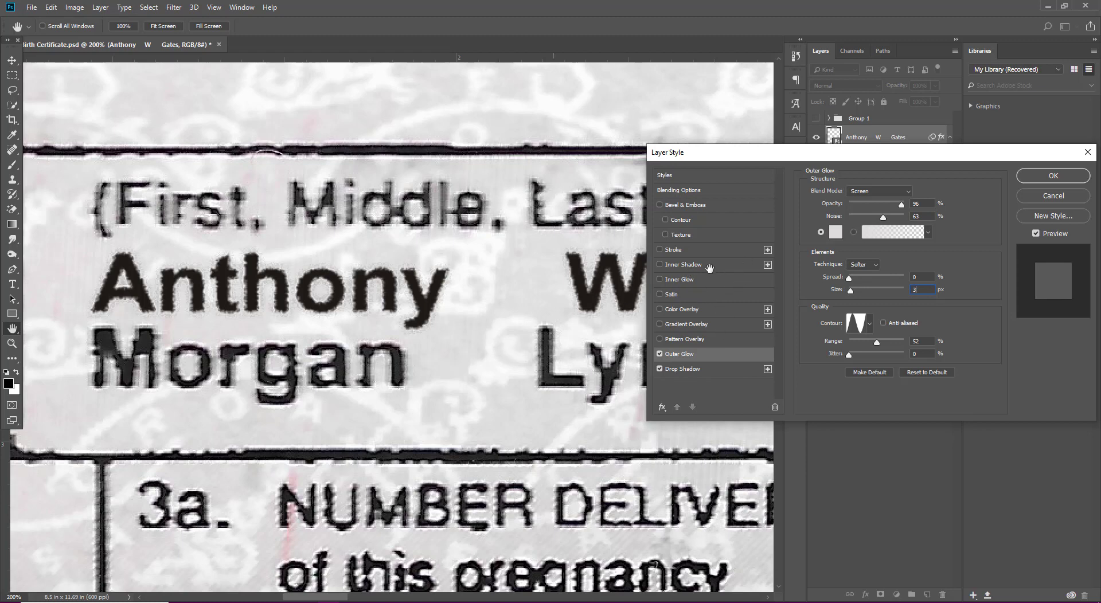
- Enable Inner Shadow with light grey e1e1e1 colour at about 11% opacity
left_click(696, 266)
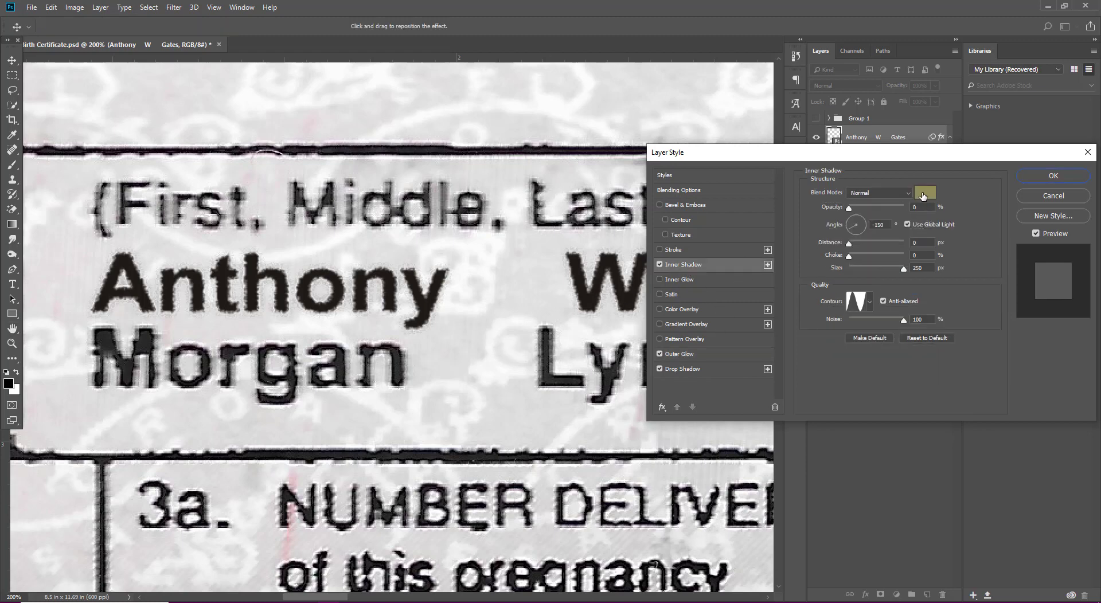
left_click(922, 194)
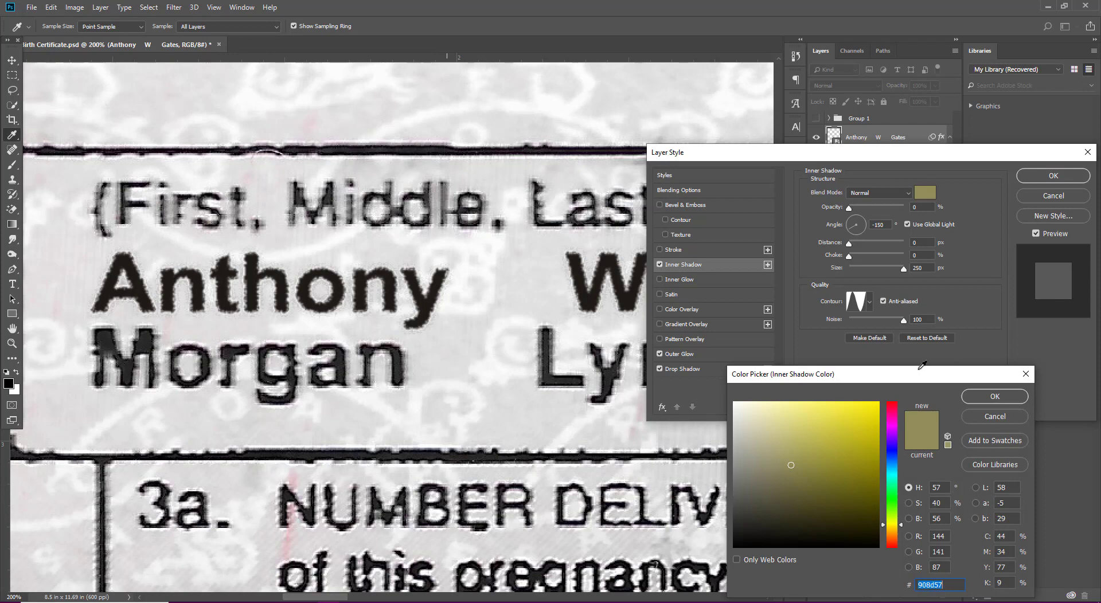
left_click(970, 394)
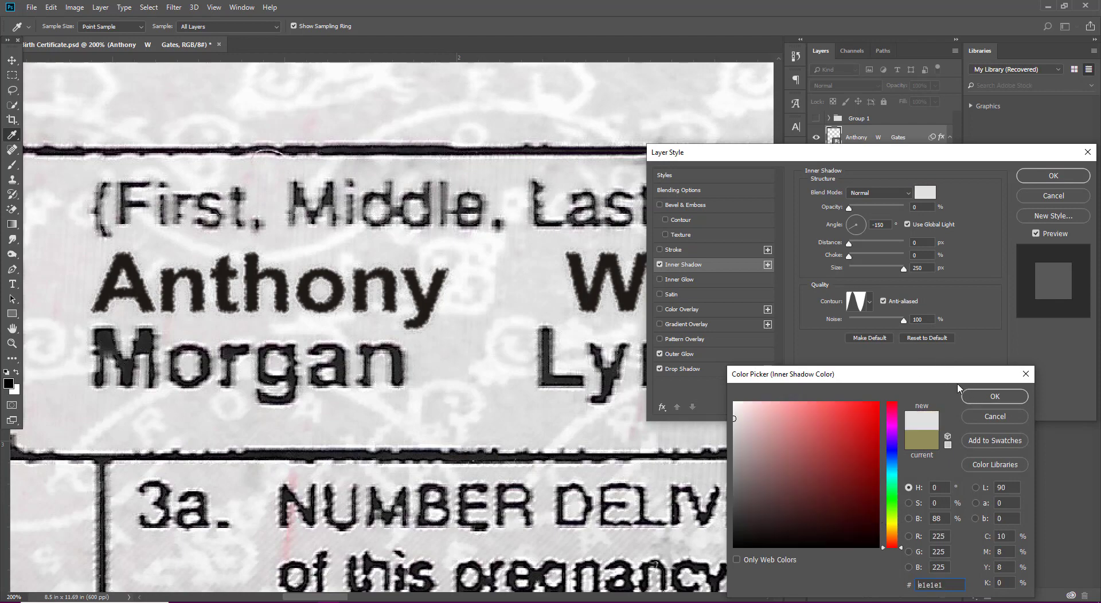
left_click(991, 396)
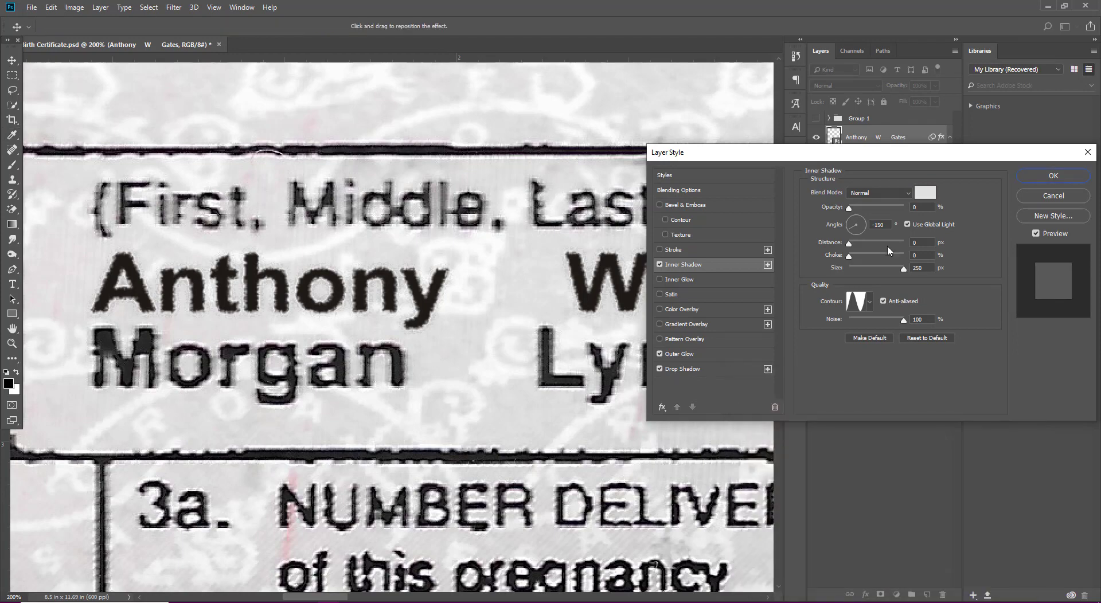
left_click(858, 206)
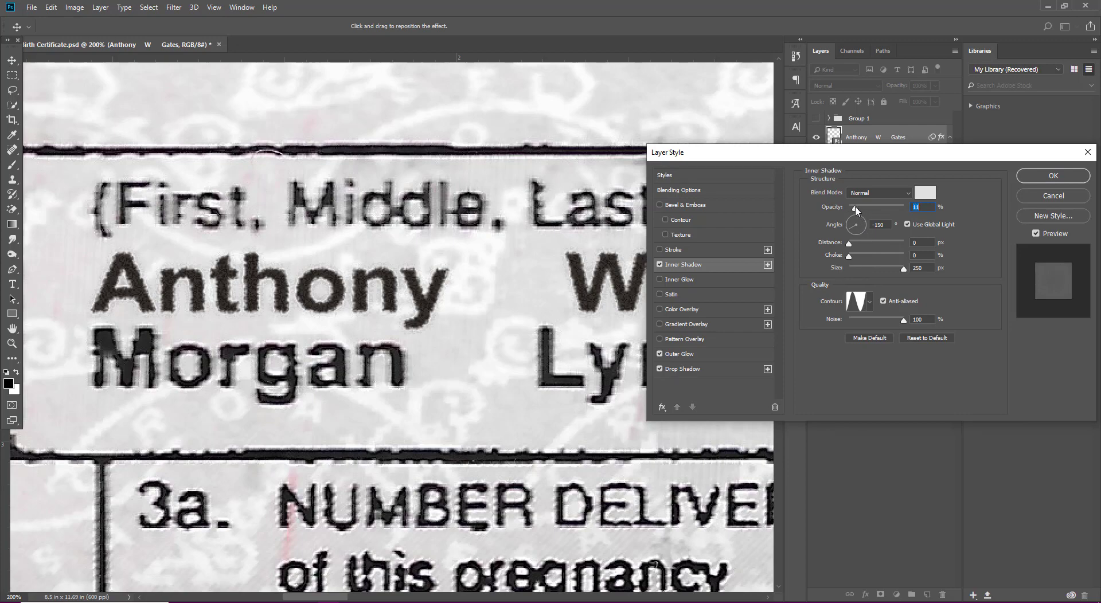
- Clear the invalid opacity value warning in the Layer Style dialog
scroll(343, 314, "down", 1)
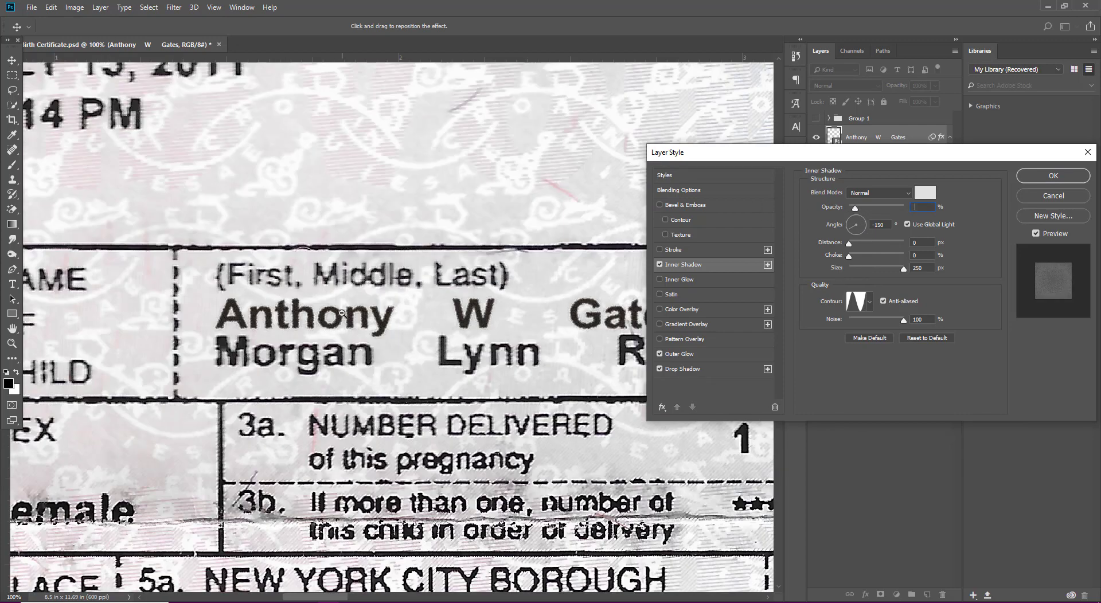
scroll(342, 313, "down", 1)
scroll(343, 313, "down", 1)
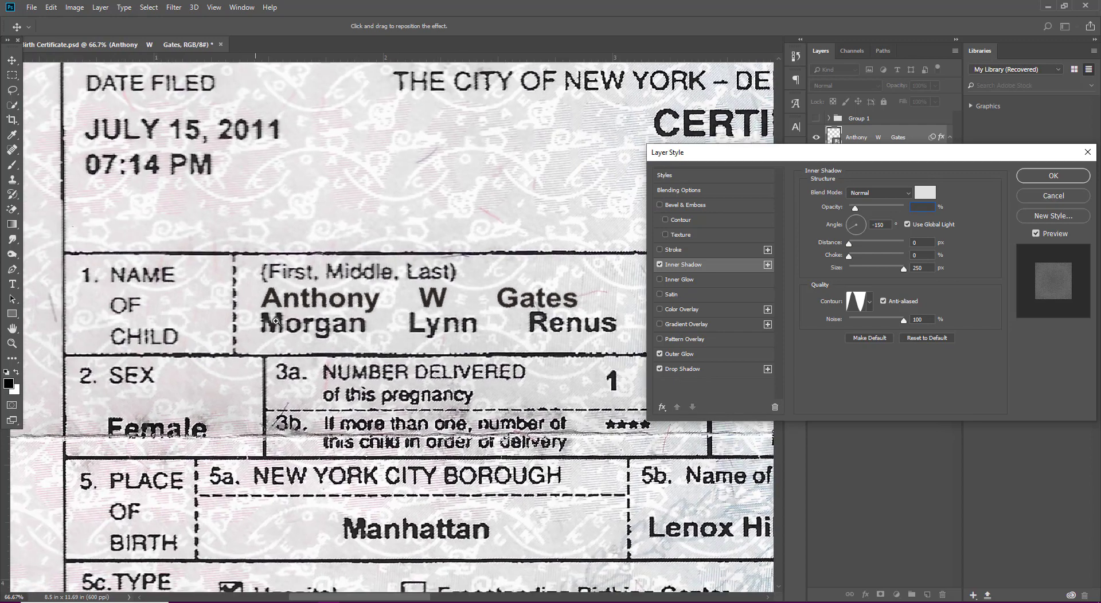
scroll(275, 321, "up", 2)
scroll(558, 281, "up", 1)
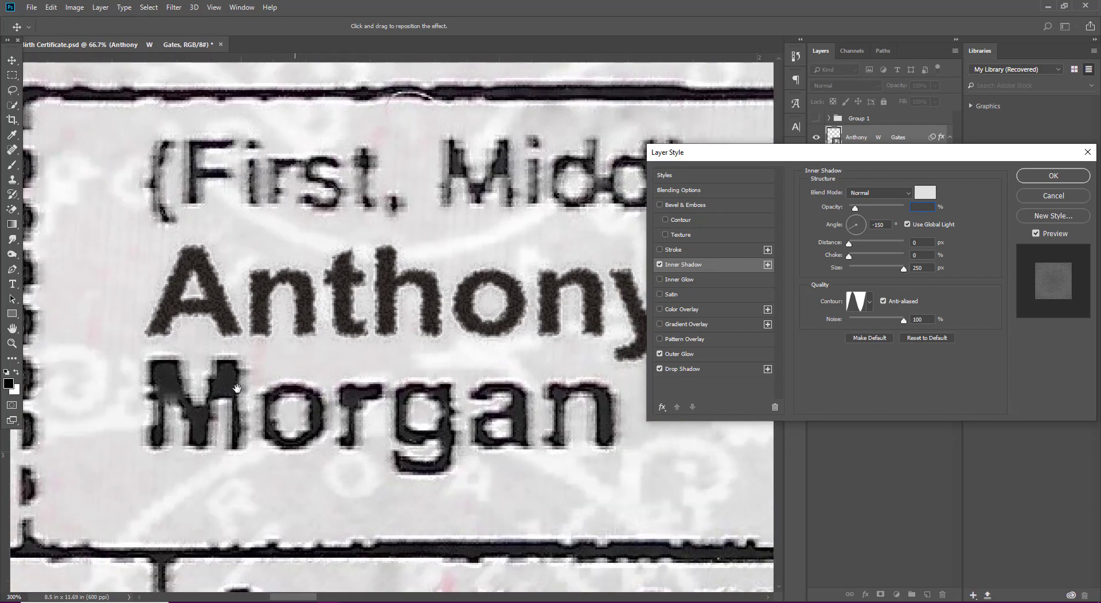
left_click(780, 293)
type("11")
left_click(547, 232)
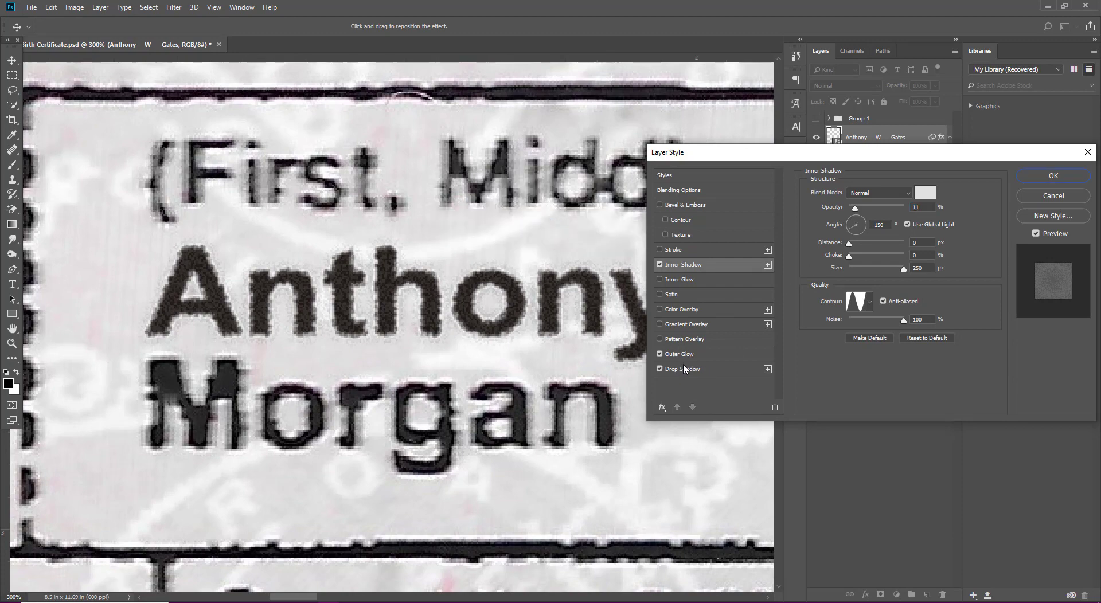
- Set Drop Shadow opacity to 26% and Inner Shadow opacity to about 3%
left_click(695, 373)
left_click(863, 208)
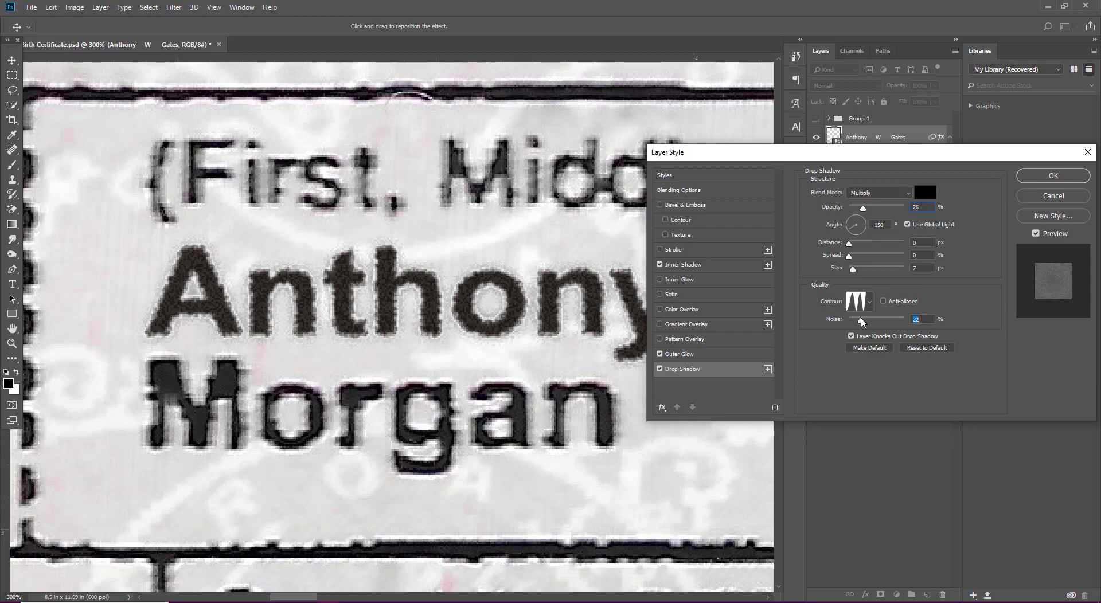
left_click(716, 267)
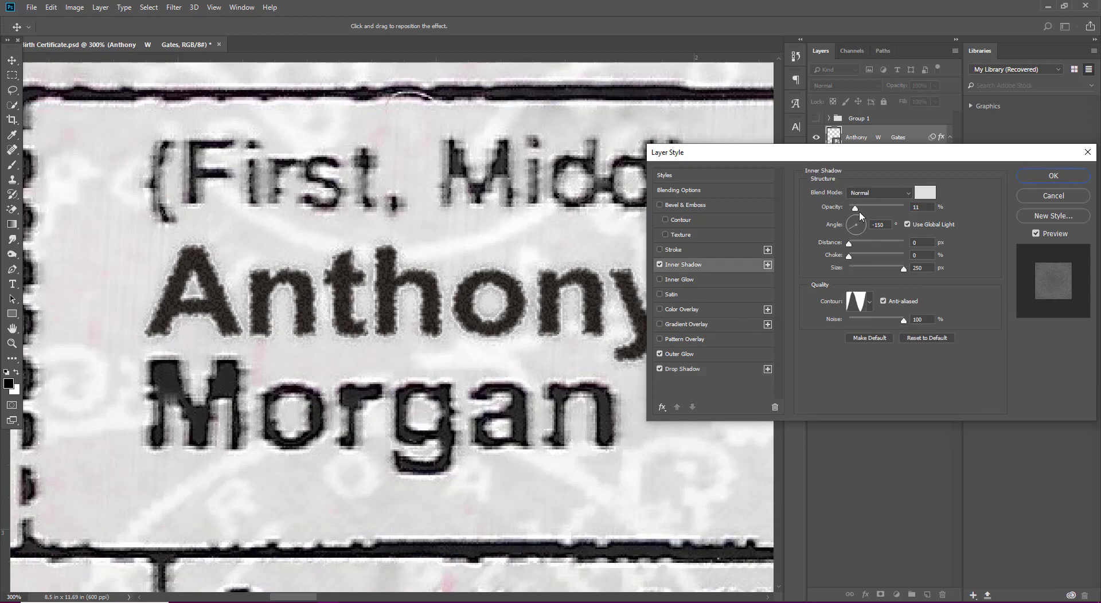
left_click_drag(853, 209, 852, 214)
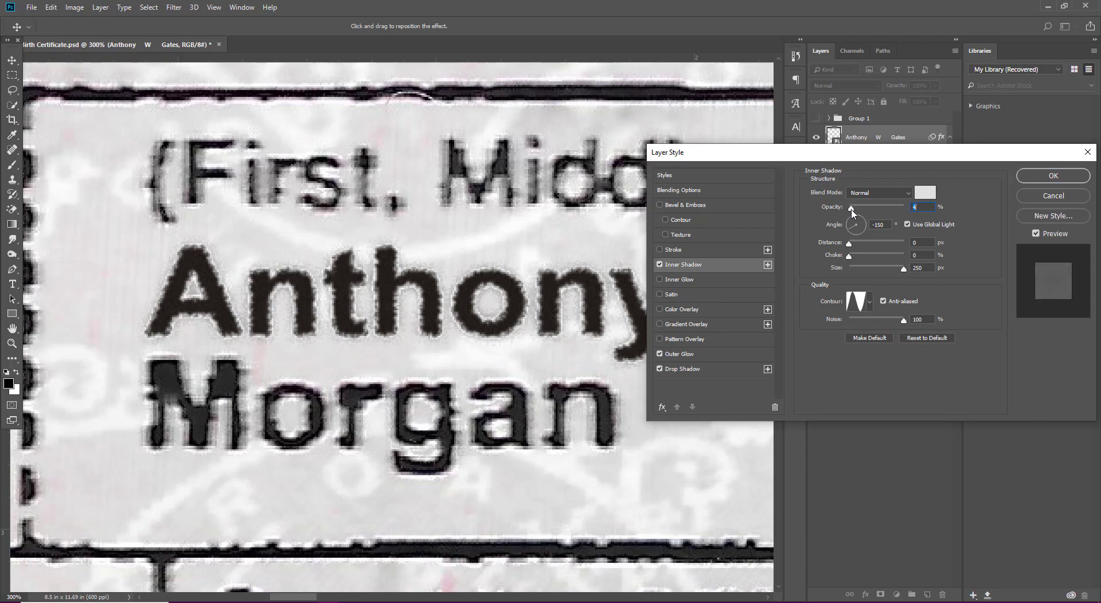
left_click(1053, 175)
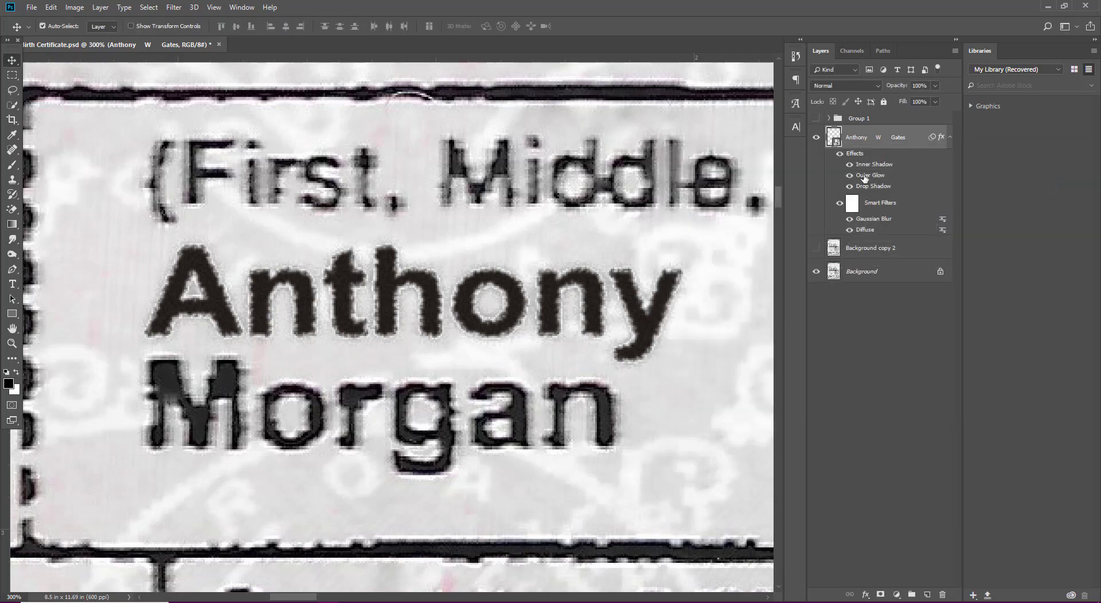
left_click(258, 313, "ctrl+alt")
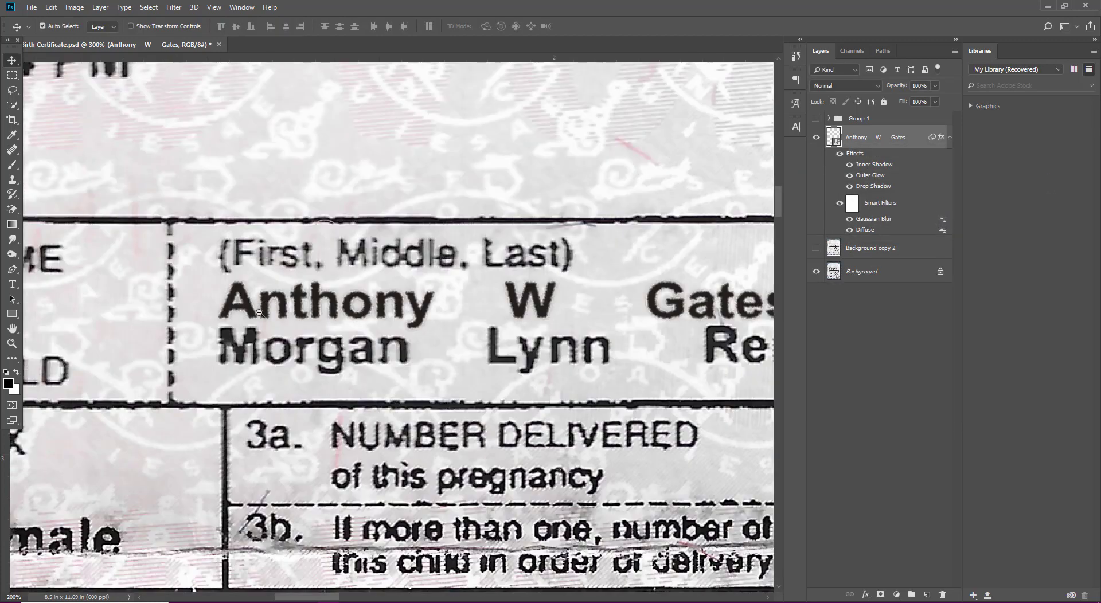
key("ctrl+minus")
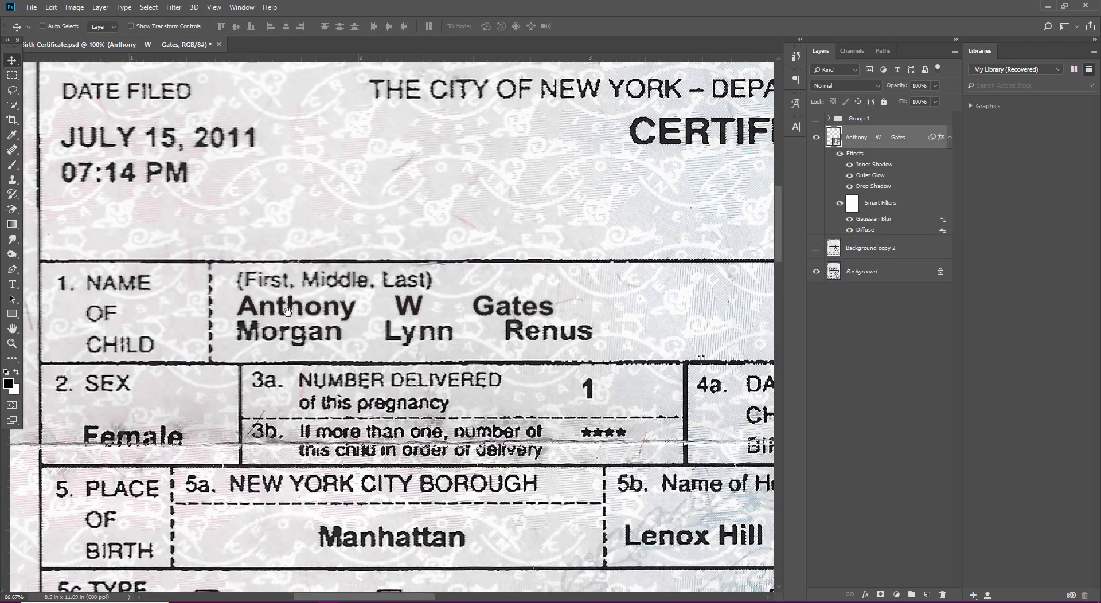
scroll(269, 301, "down", 1)
key("ctrl+plus")
- Move the name down onto the child's name line and show Background copy 2 to hide the old name
left_click_drag(281, 290, 285, 327)
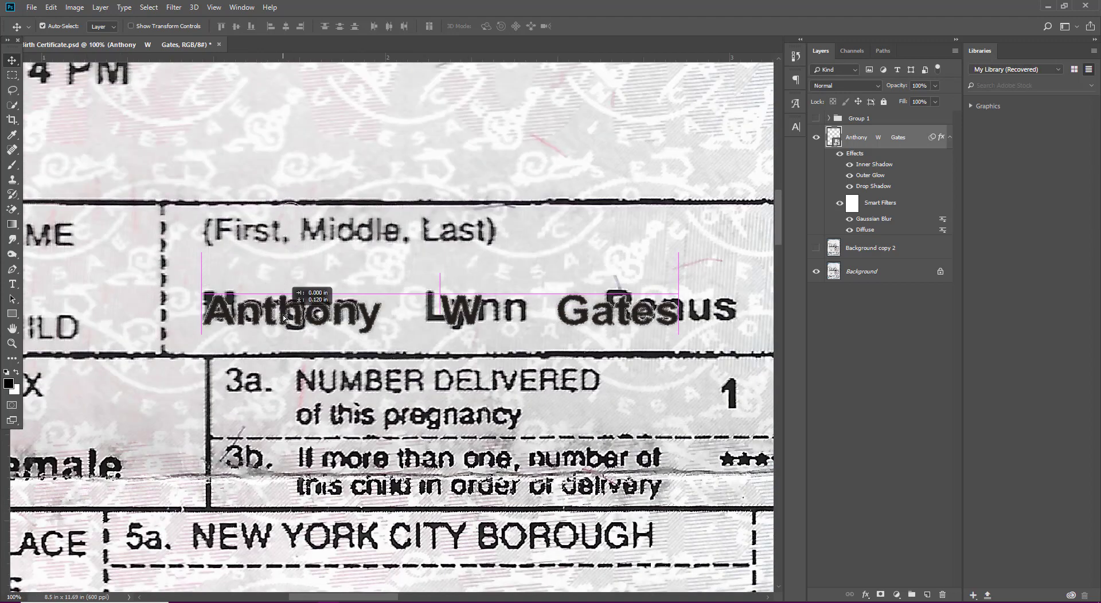
left_click(815, 248)
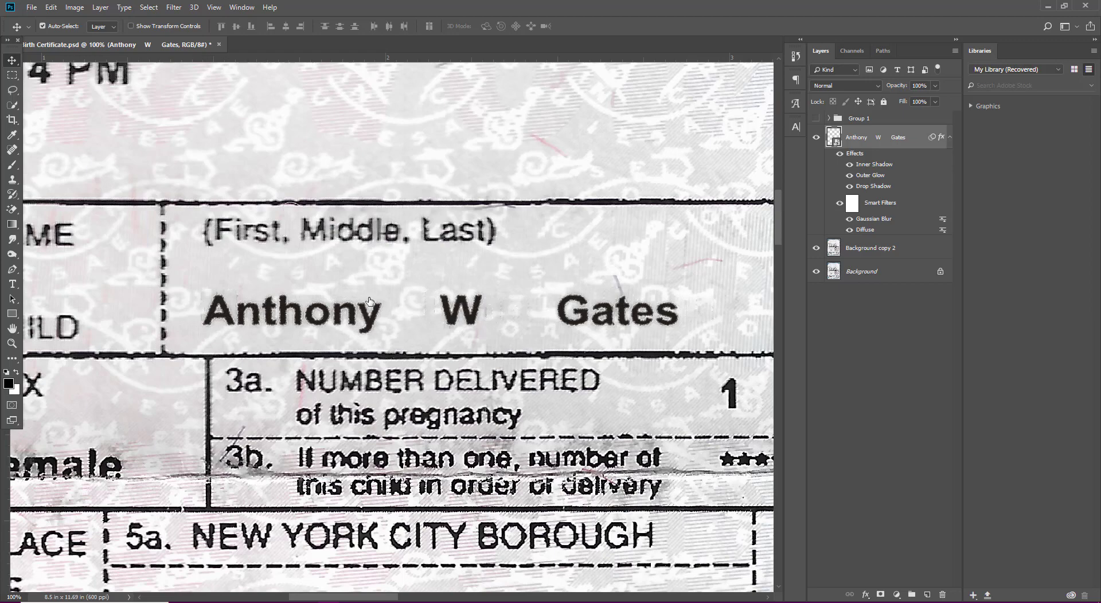
left_click_drag(337, 322, 303, 265)
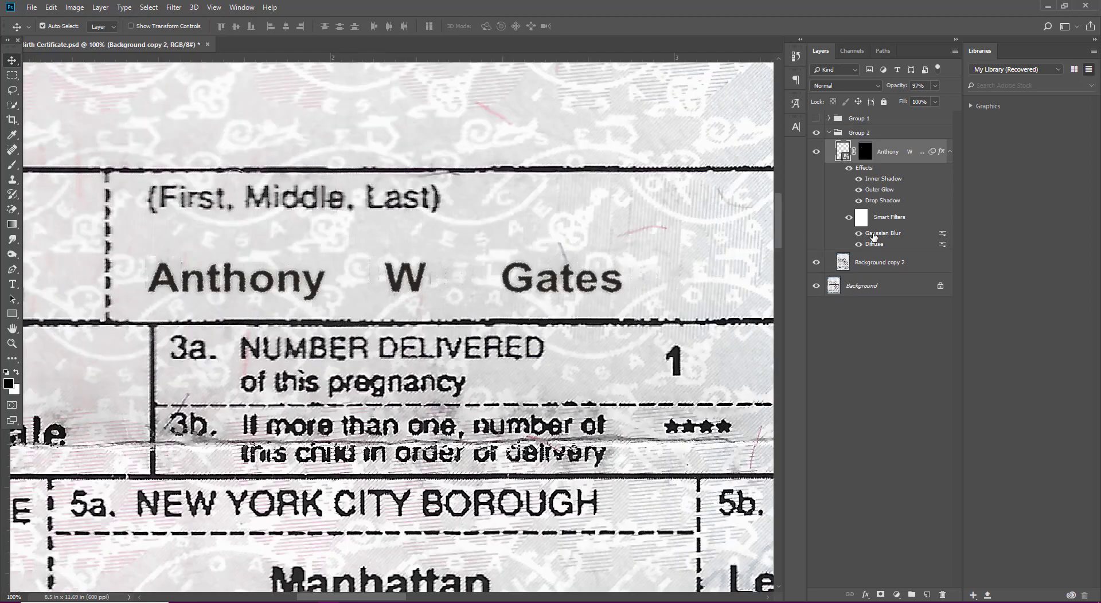
- Set the name's Gaussian Blur radius to 0.7 px and layer opacity to 100%
key("ctrl+alt+f")
type("0.7")
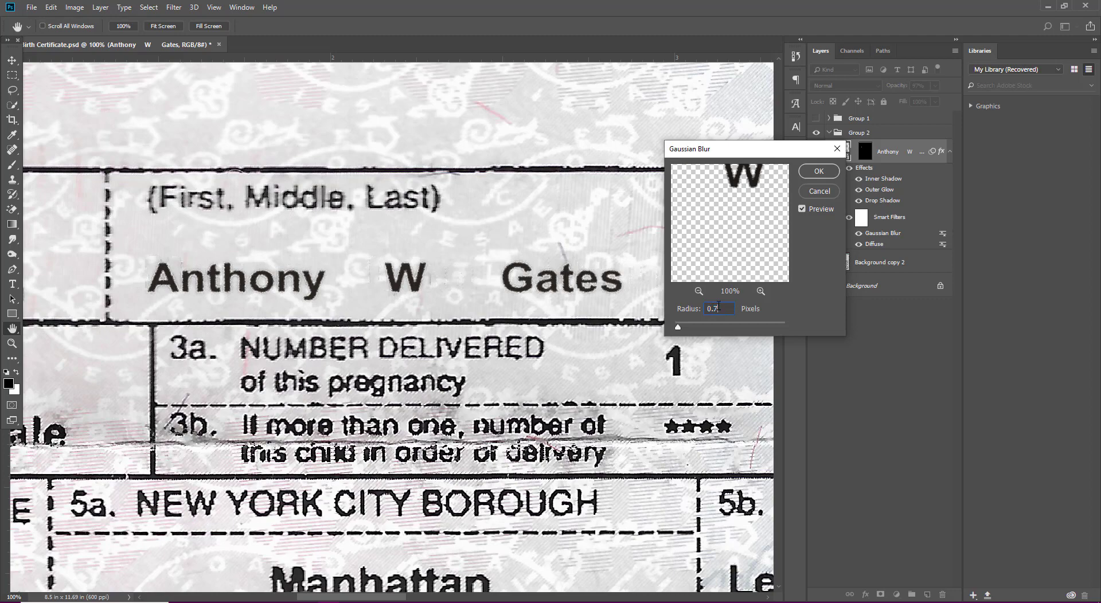
key("Return")
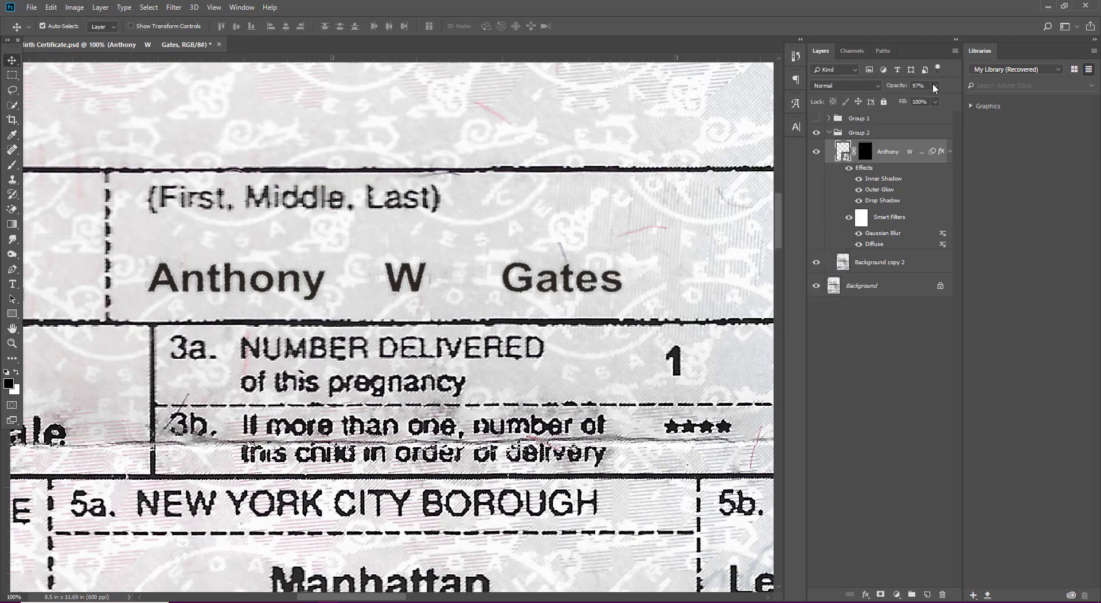
left_click(934, 86)
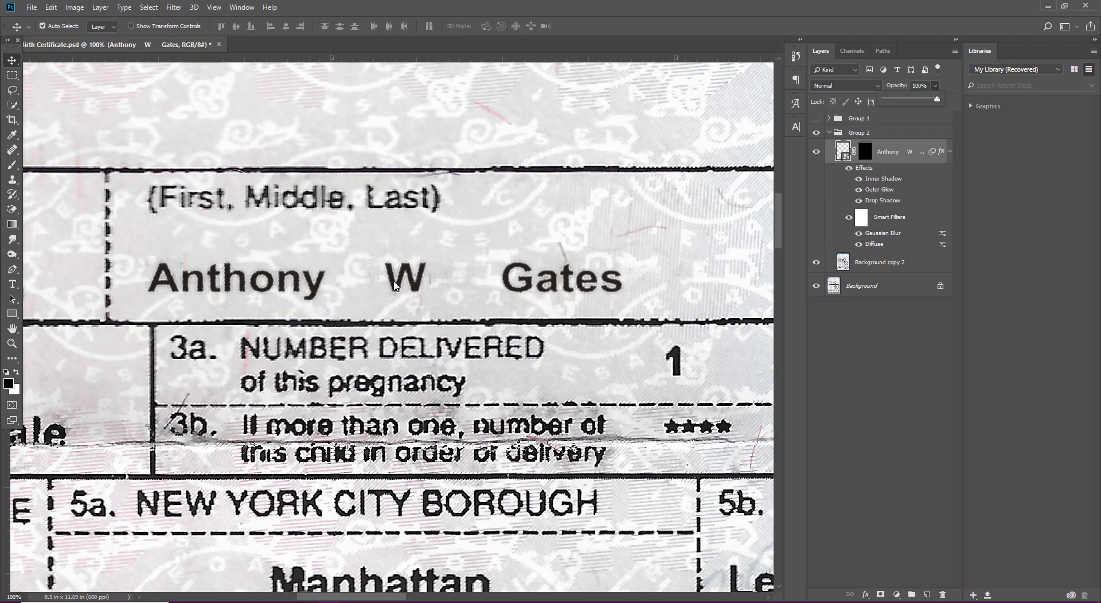
left_click(525, 277)
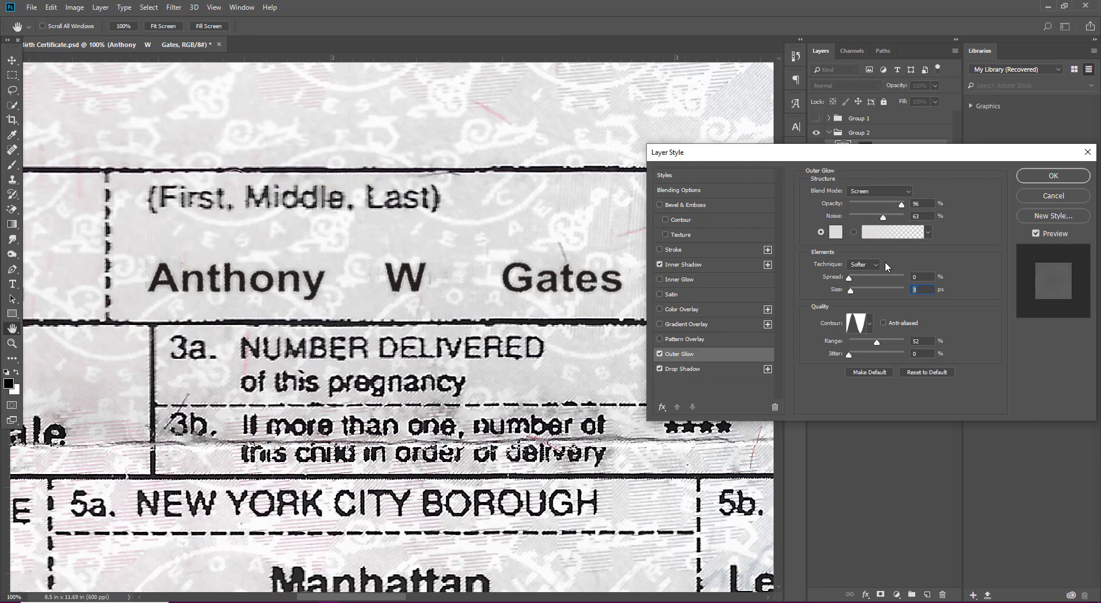
- Set the Outer Glow size to 5 px and the Drop Shadow size to 8 px
type("5")
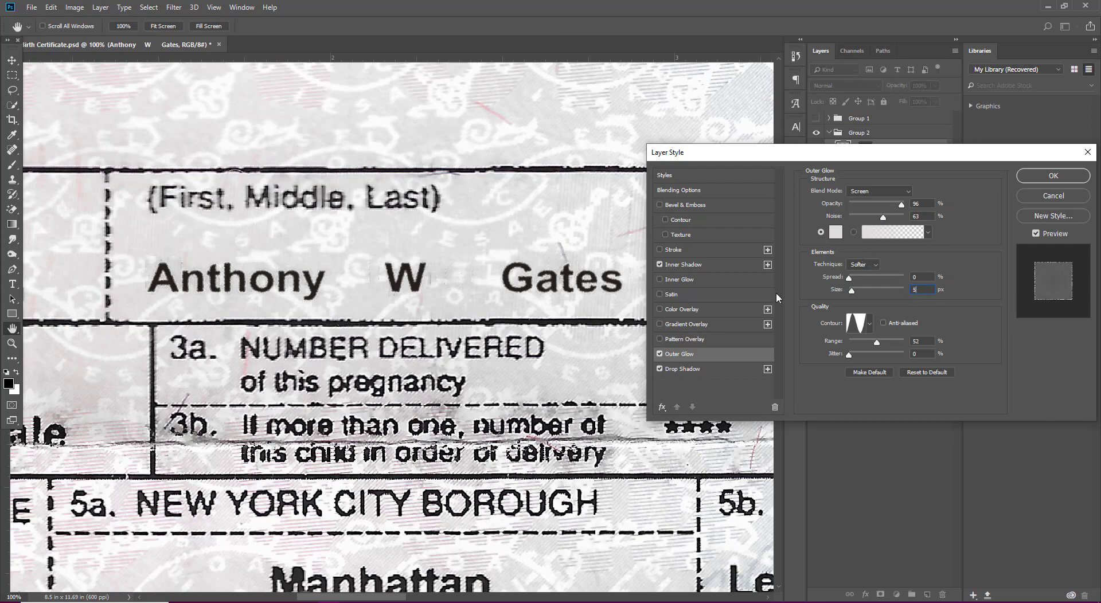
left_click(682, 369)
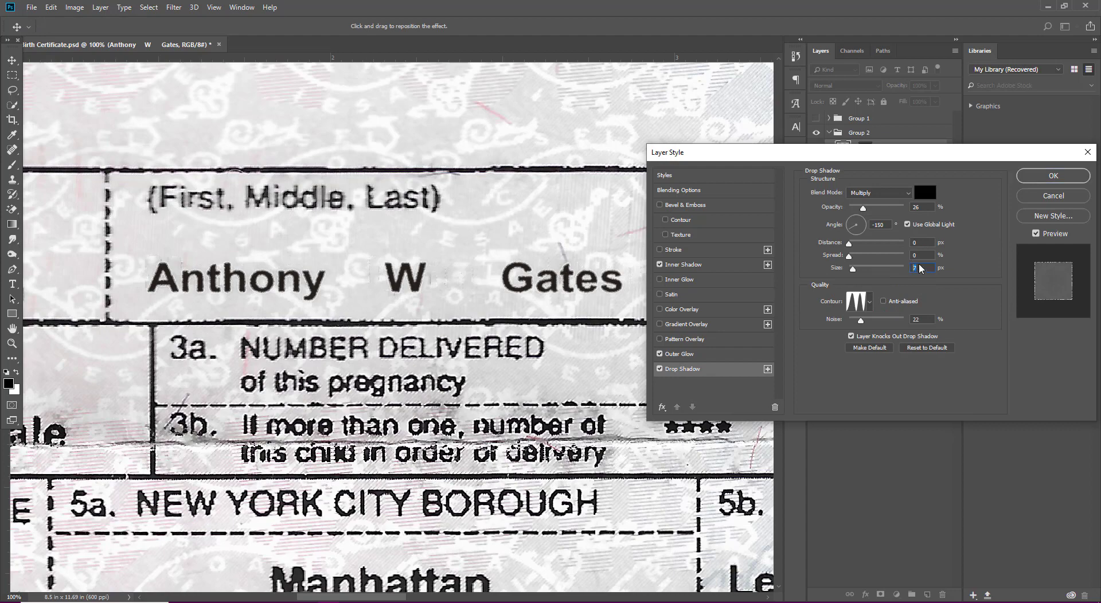
type("10")
key("Return")
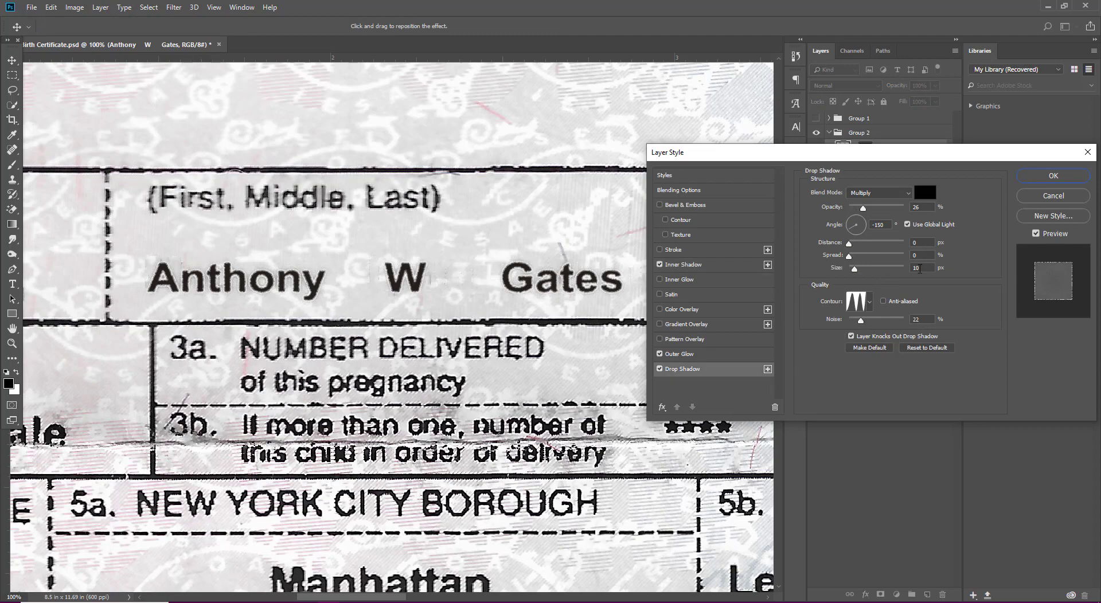
double_click(907, 268)
type("8")
- Raise the Outer Glow to 85% opacity and 94% noise and apply the styles
left_click(698, 356)
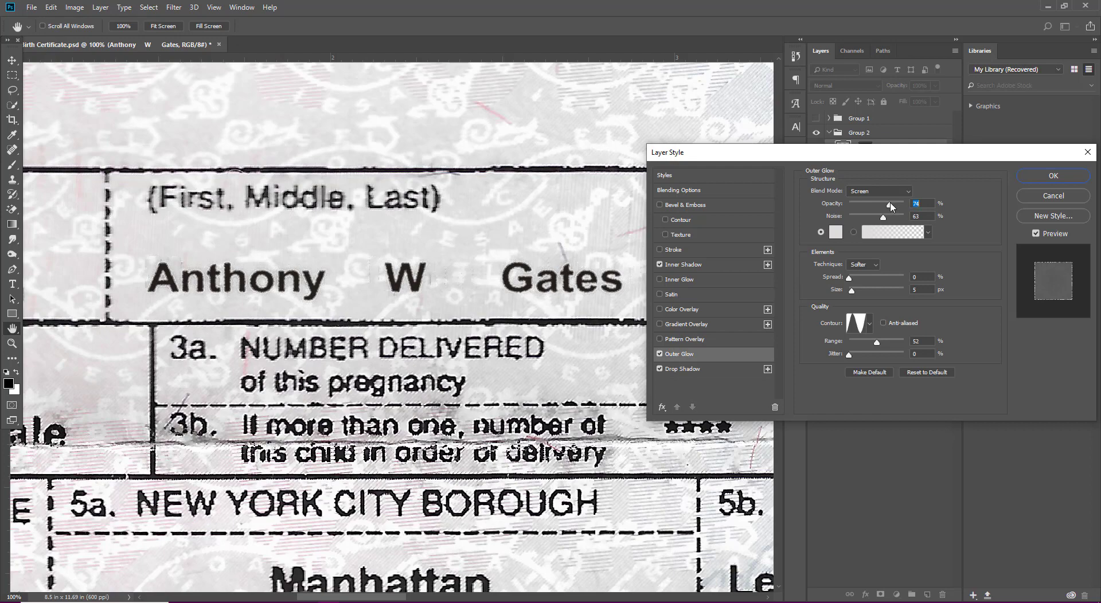
left_click_drag(892, 206, 922, 215)
left_click_drag(902, 216, 895, 205)
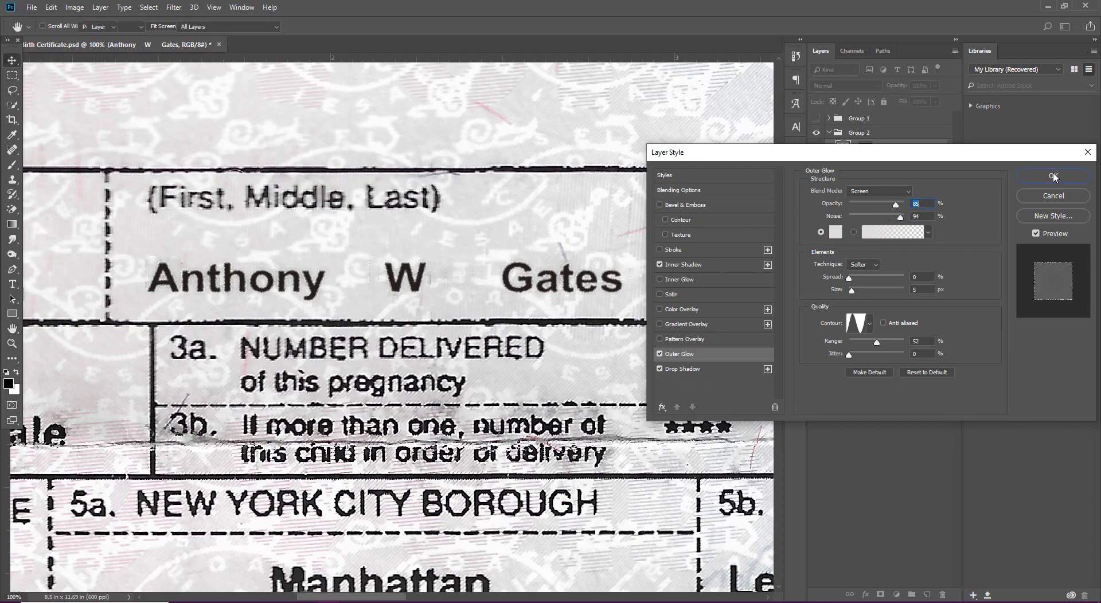
left_click(1054, 176)
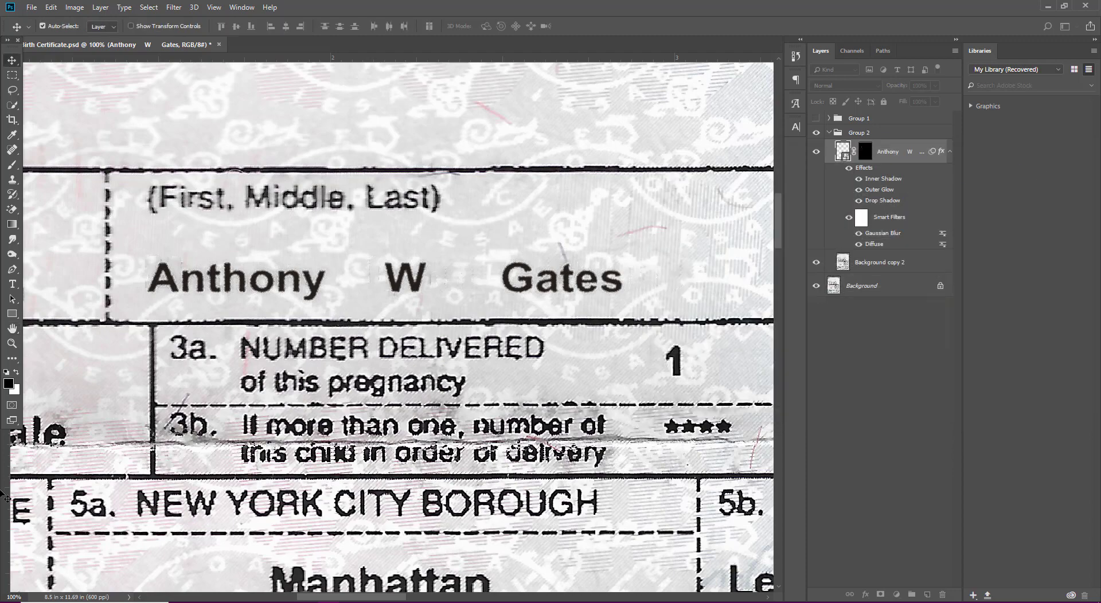
left_click(832, 133)
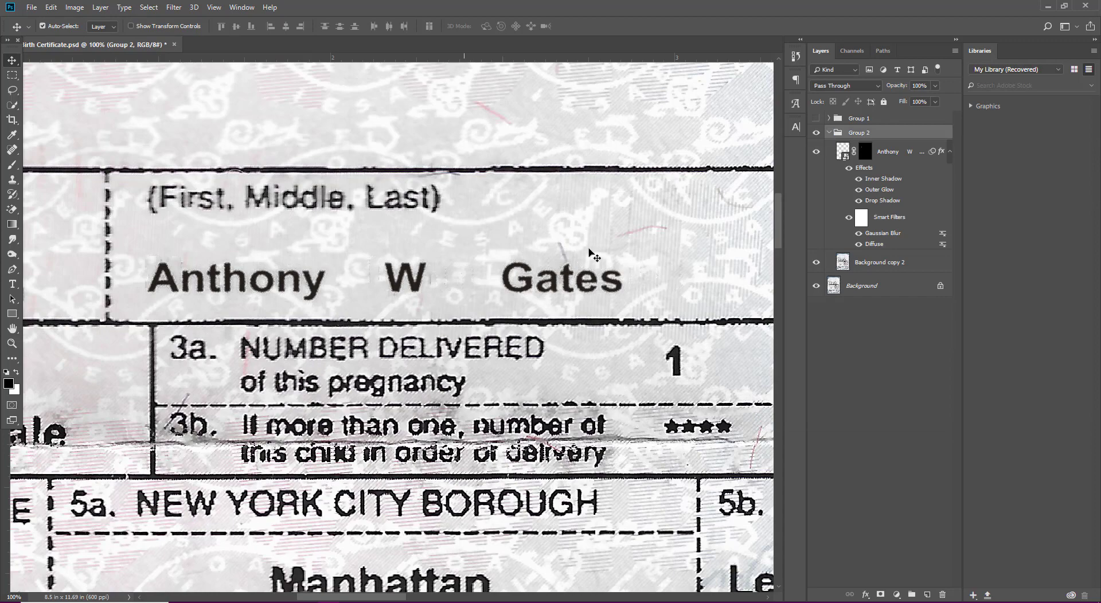
- Toggle the Anthony W Gates layer to compare, leave it hidden, and save the PSD
left_click(816, 152)
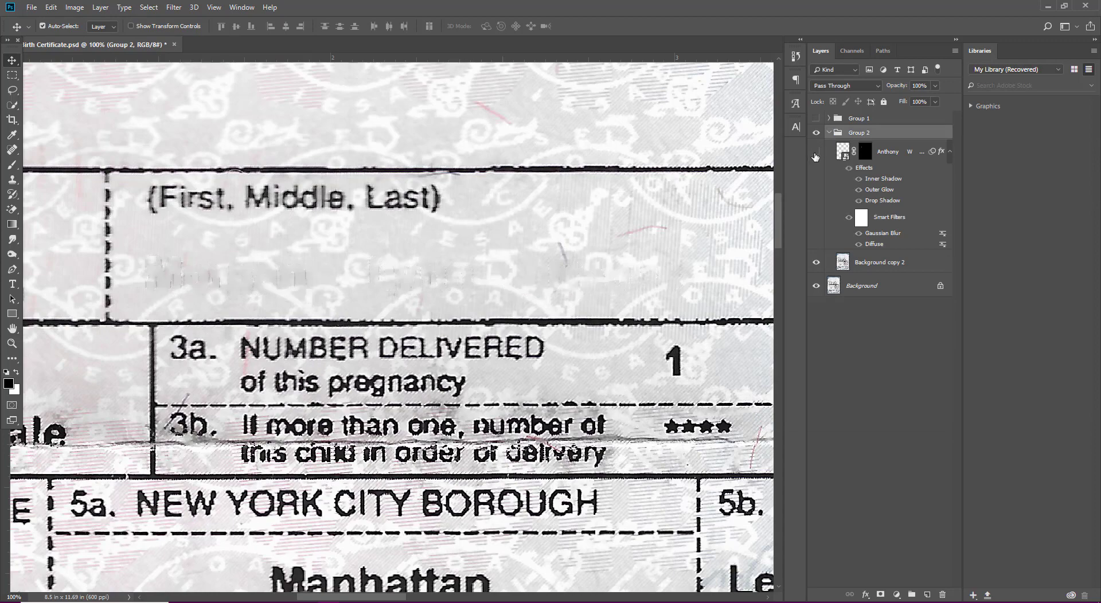
left_click(815, 152)
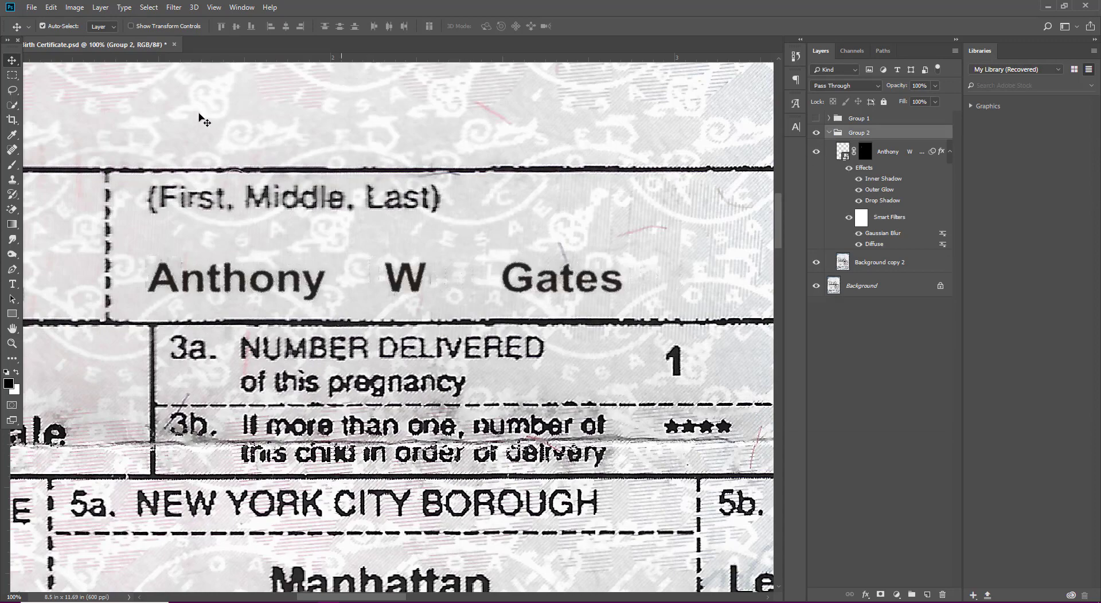
left_click(815, 152)
left_click(33, 8)
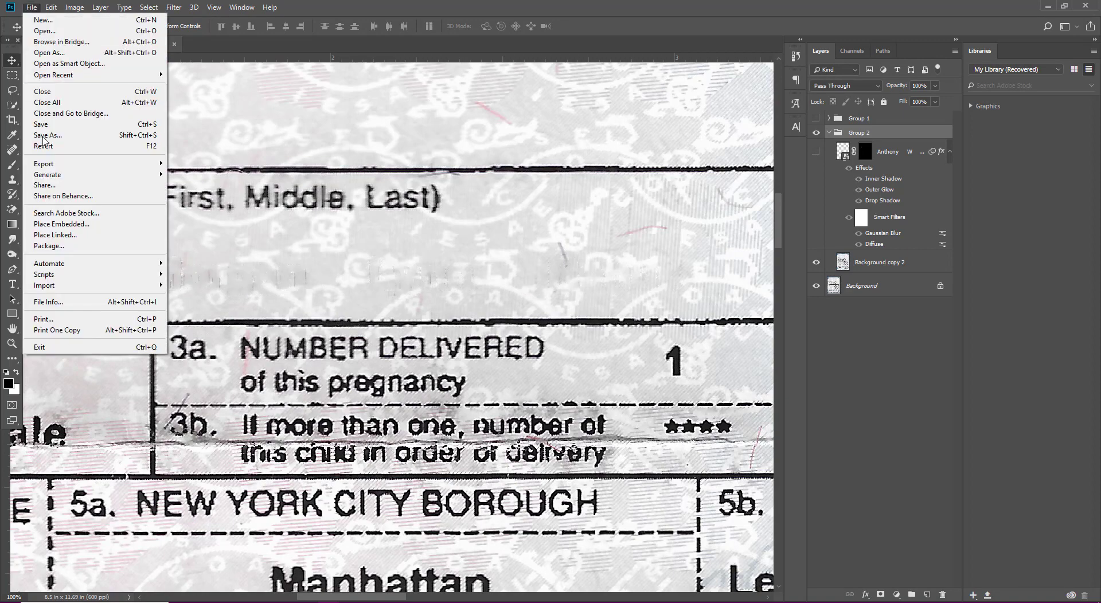
left_click(54, 129)
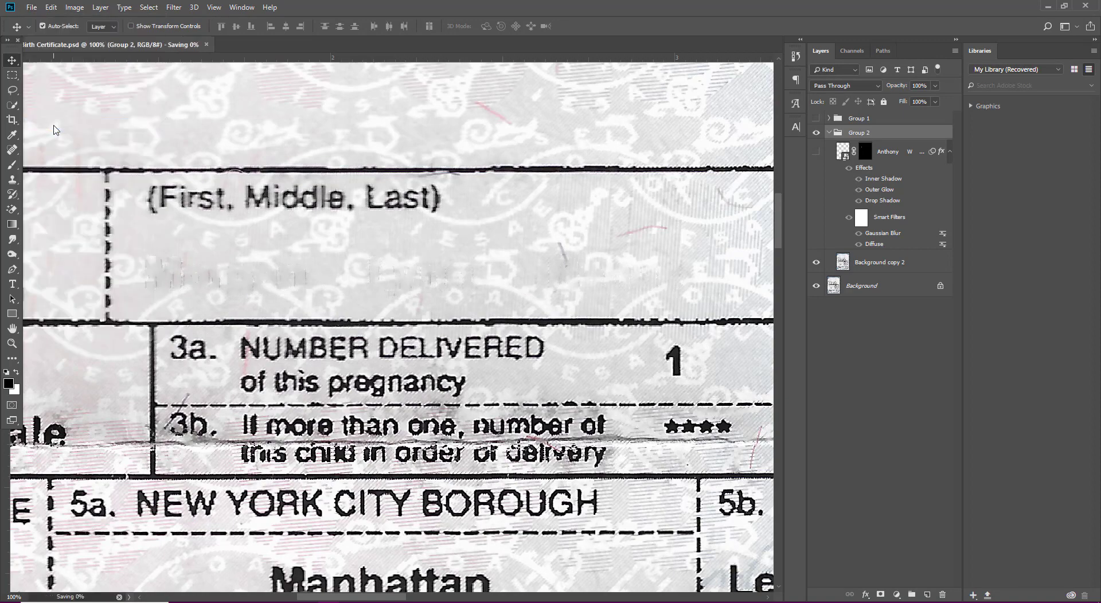
- Show the name and apply Displace at scale 3 using USA Birth Certificate.psd as the map
left_click(816, 152)
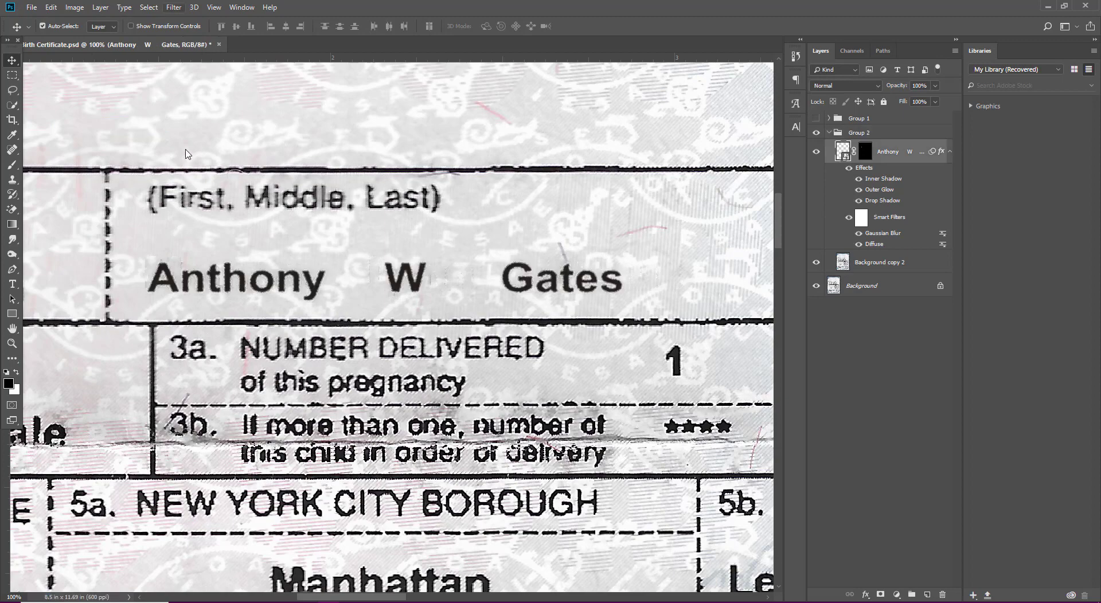
left_click(174, 7)
left_click(359, 159)
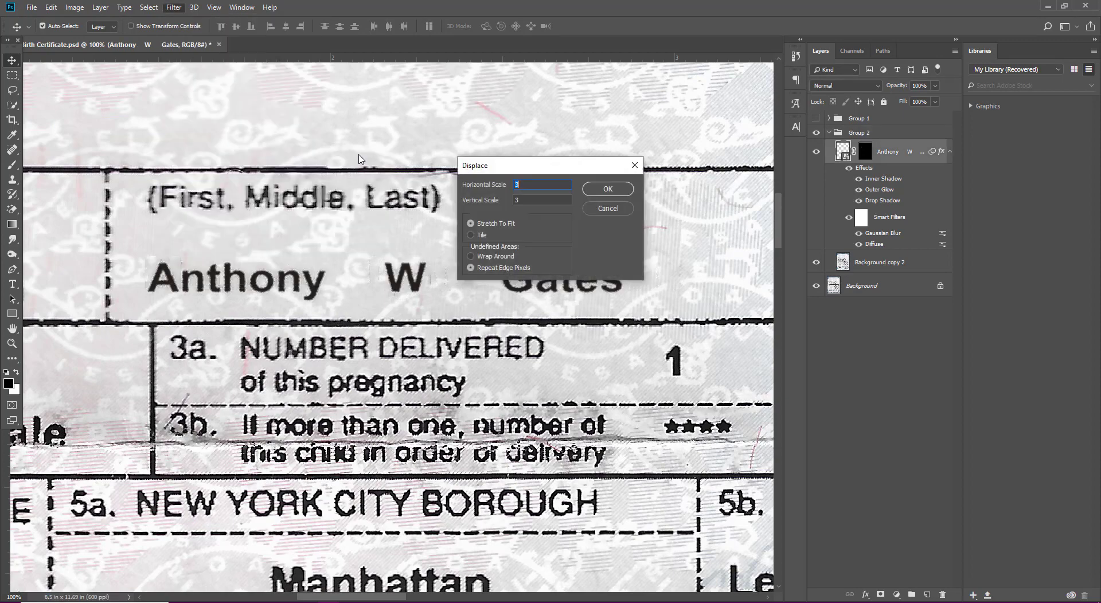
left_click(590, 194)
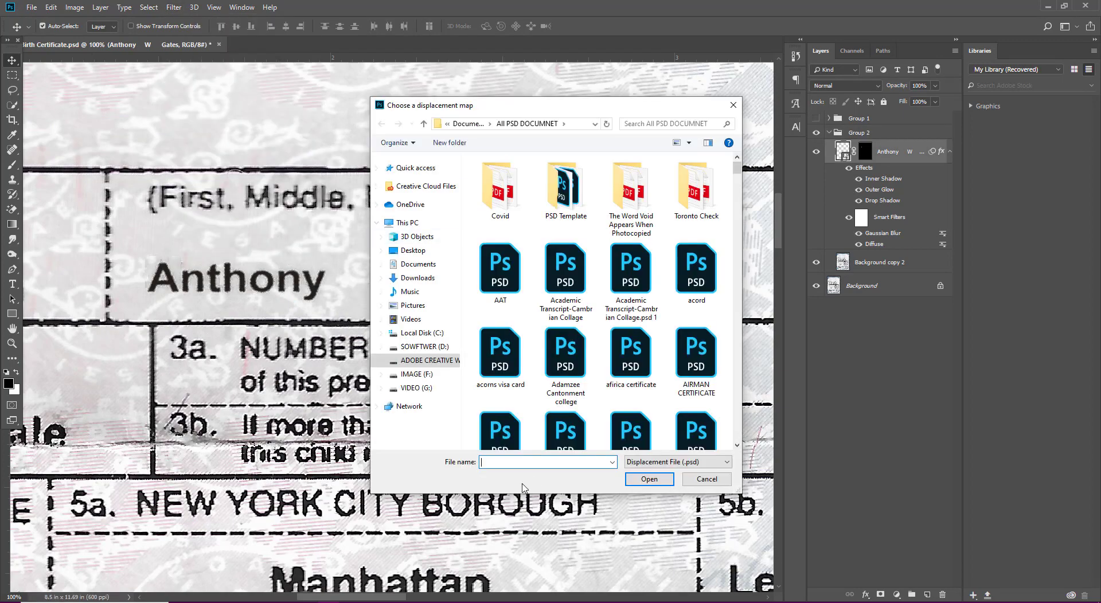
type("usa")
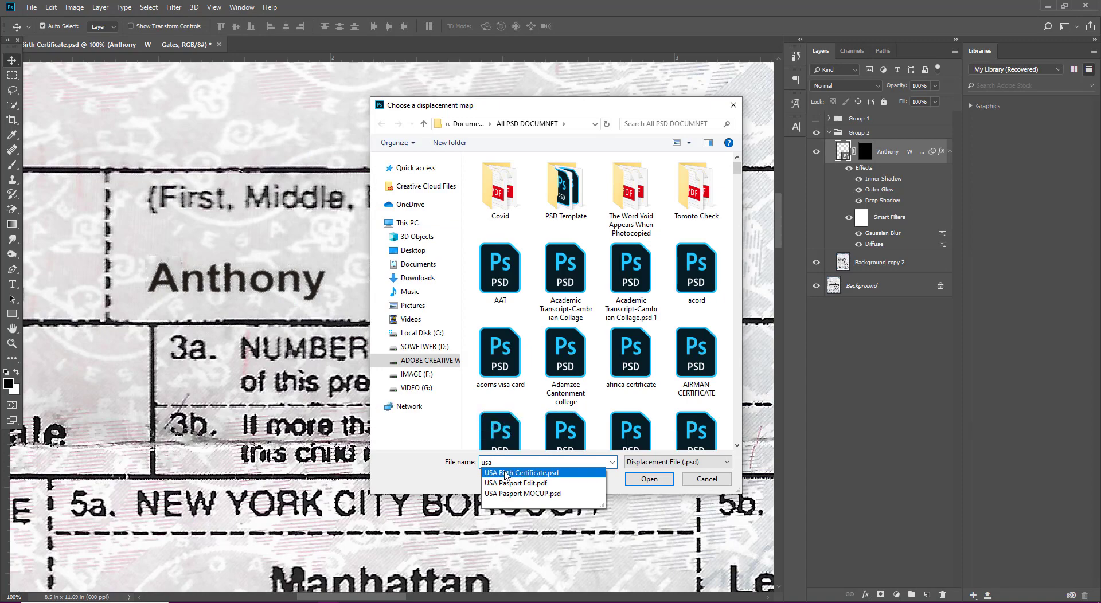
left_click(519, 472)
left_click(649, 479)
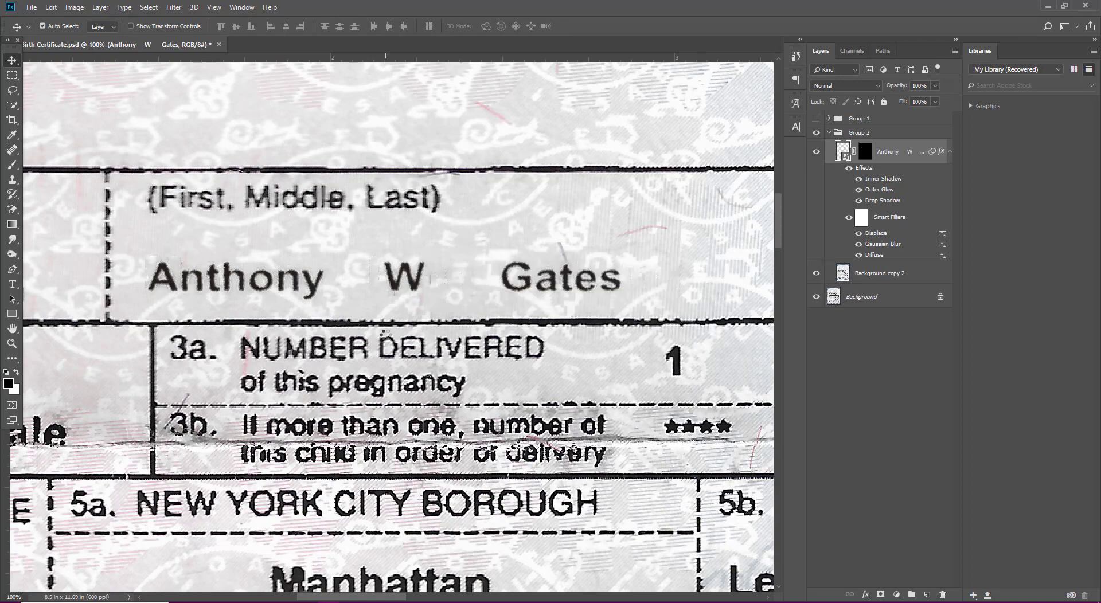
- Disable the name layer's mask and zoom to 200% on the name
right_click(865, 153)
left_click(880, 157)
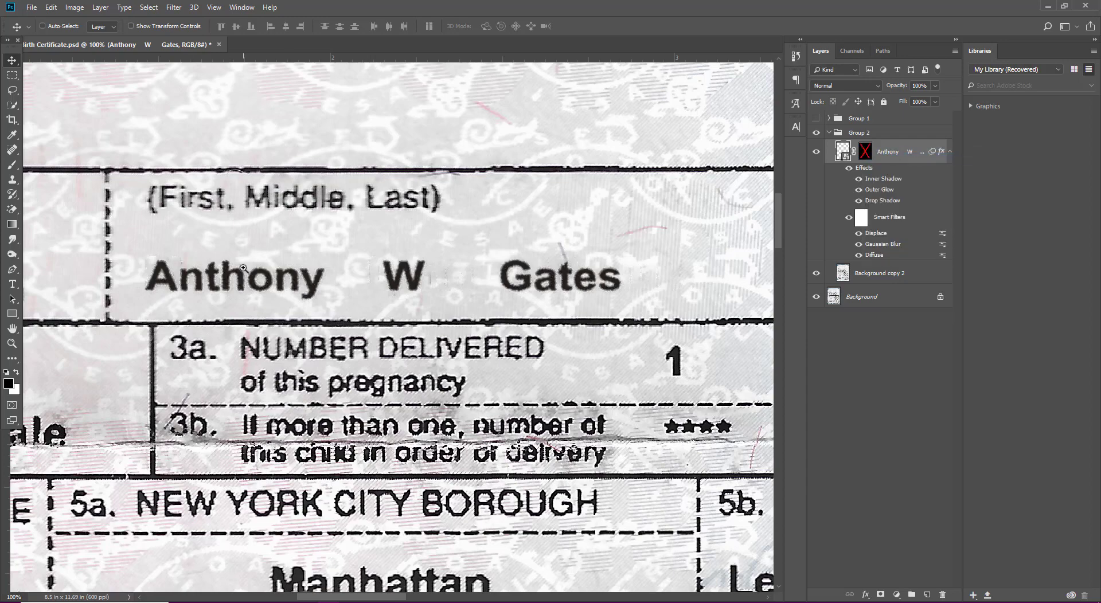
key("ctrl+plus")
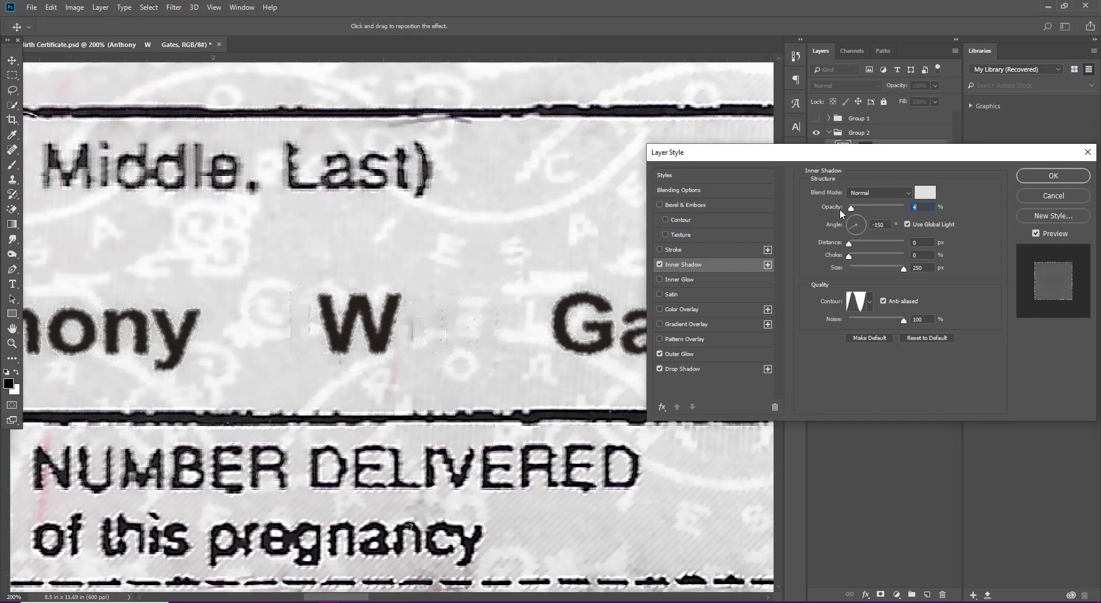
- Set the Outer Glow to 6 px size, 1% range and 74% noise, and apply it
left_click(691, 352)
left_click(916, 205)
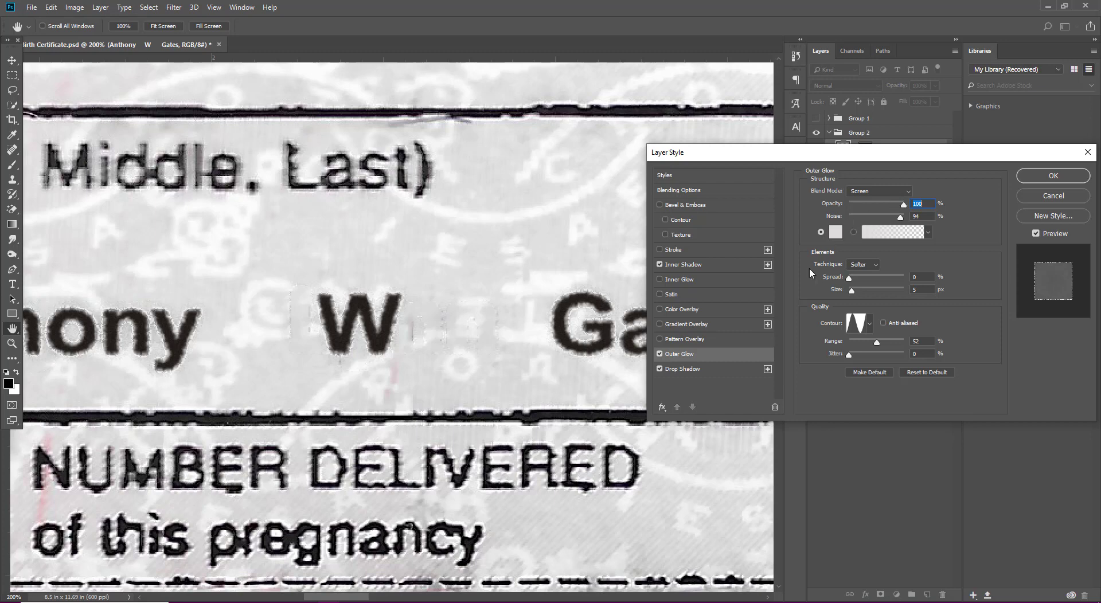
left_click(922, 289)
type("6")
left_click_drag(882, 343, 849, 343)
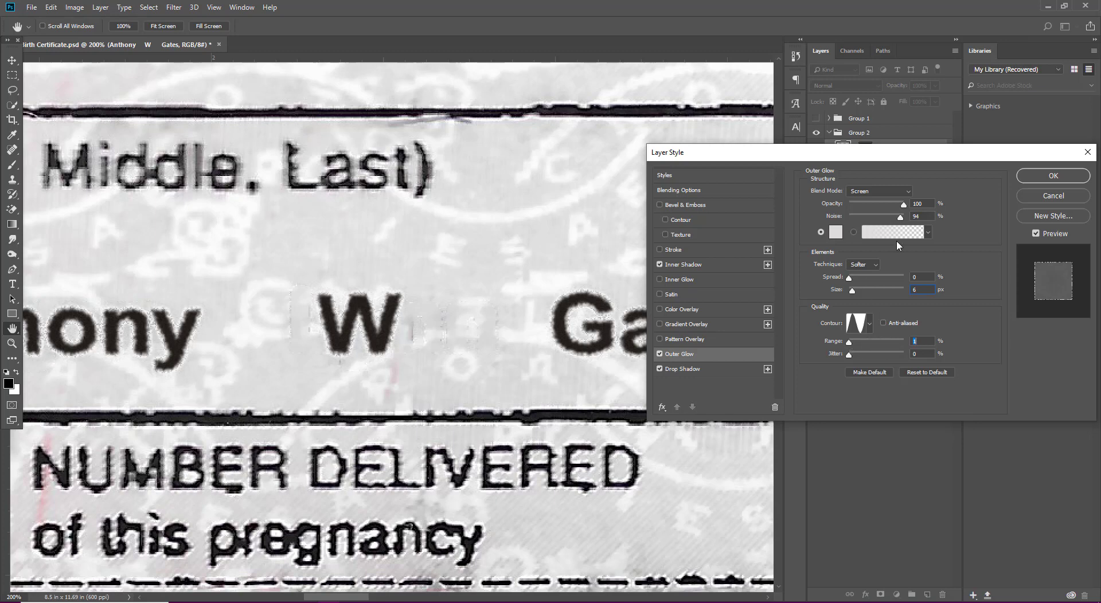
left_click(889, 217)
left_click(1028, 176)
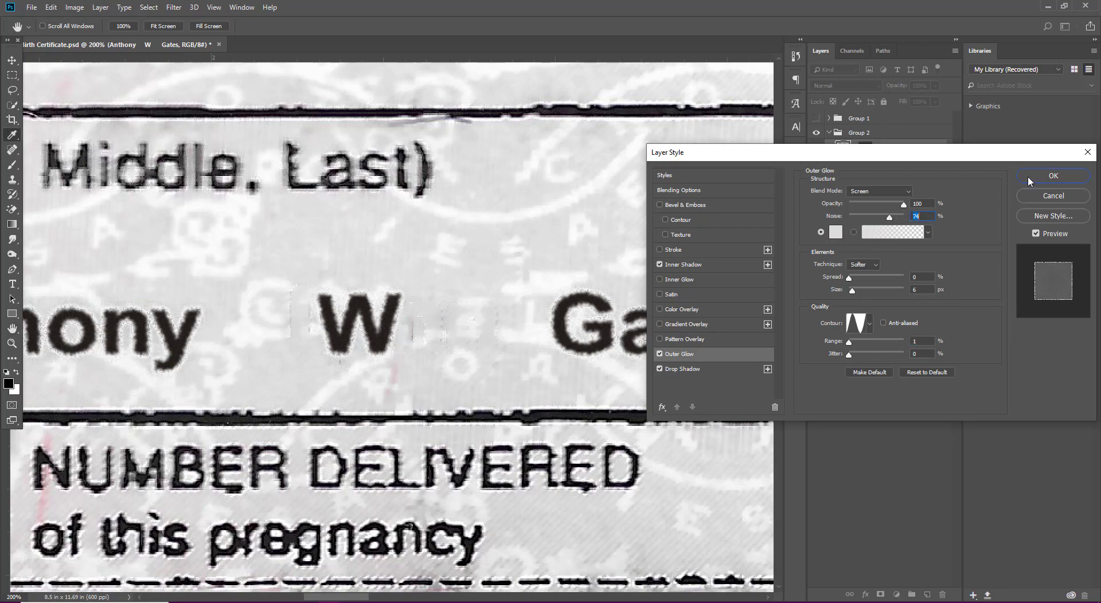
scroll(341, 356, "down", 5)
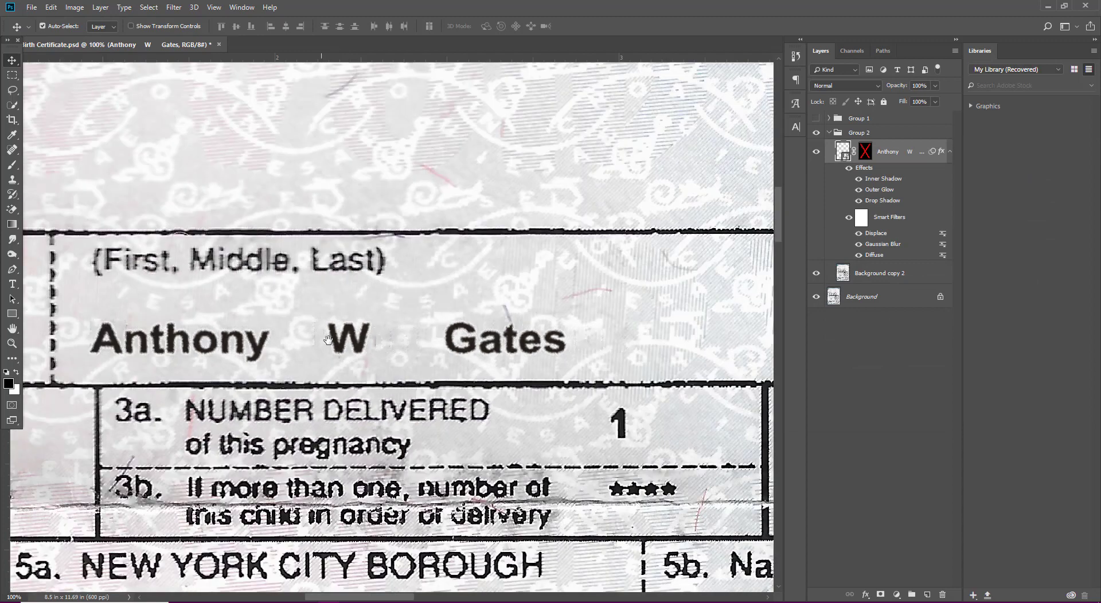
- Apply a Conté Crayon smart filter from the Filter Gallery with 85% texture scaling and relief 9
left_click_drag(383, 339, 423, 353)
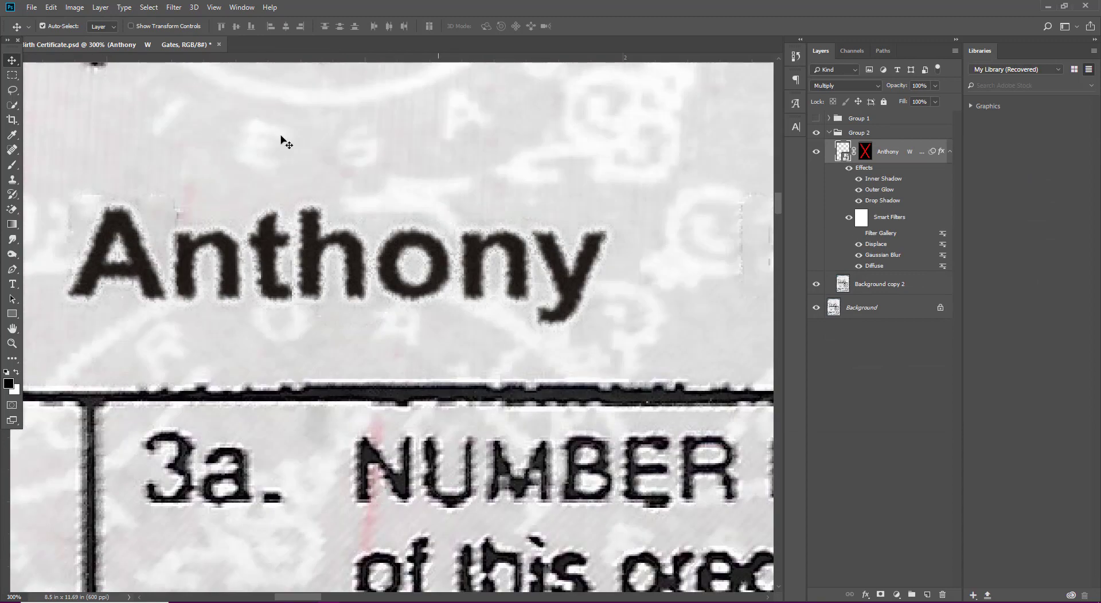
left_click(168, 8)
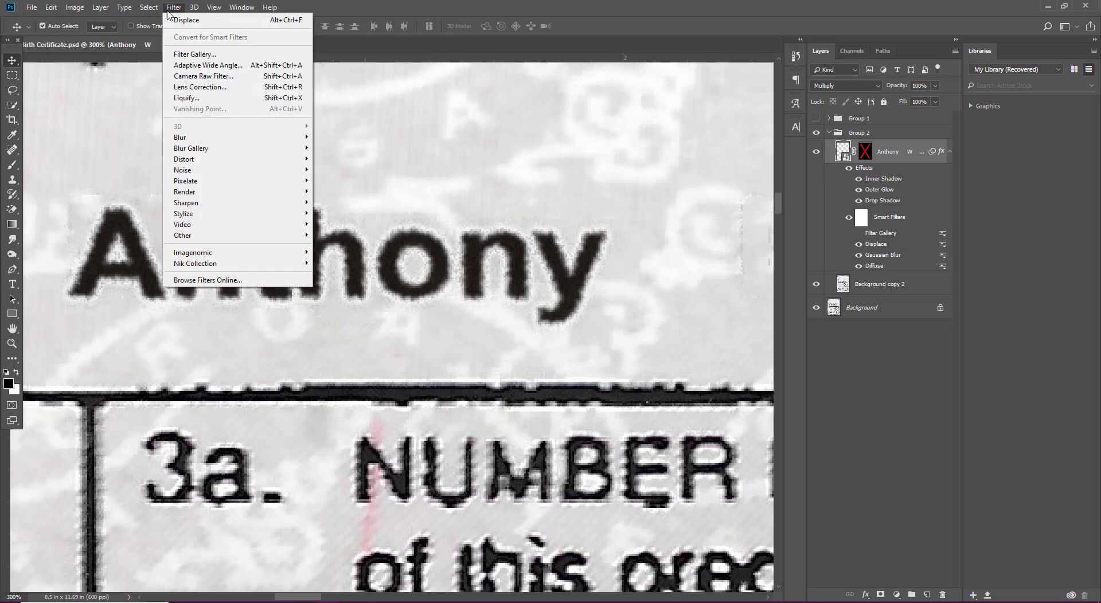
left_click(195, 54)
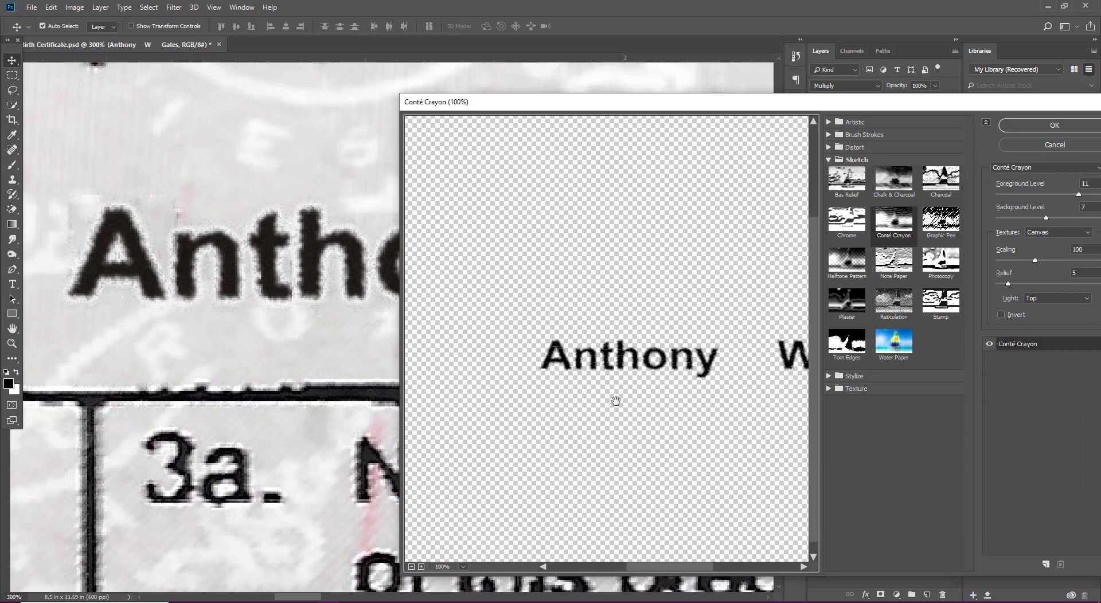
left_click(597, 370, "ctrl")
left_click(591, 321, "ctrl")
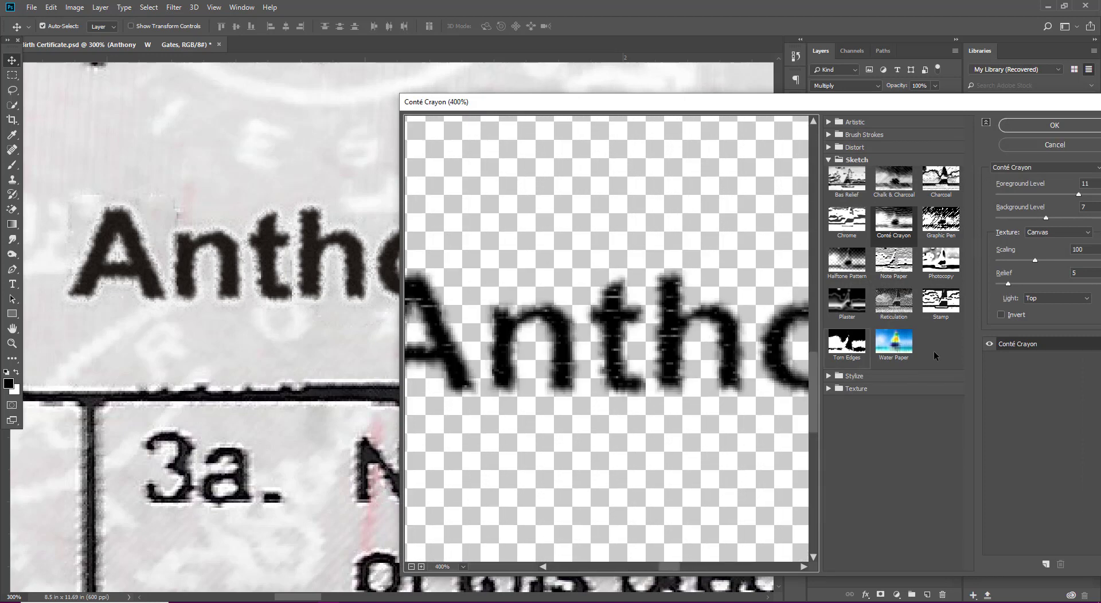
mouse_move(1041, 259)
left_mouse_down()
mouse_move(1022, 260)
mouse_move(1014, 283)
mouse_move(1023, 260)
left_mouse_up()
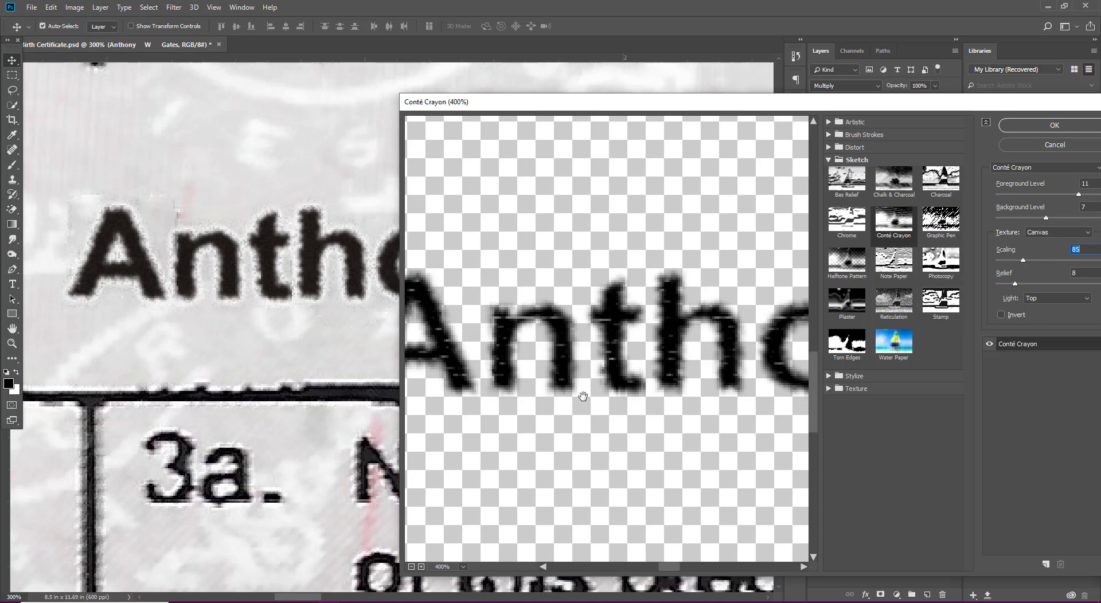
left_click_drag(1014, 283, 1015, 283)
left_click_drag(1015, 283, 1012, 283)
left_click_drag(1012, 284, 1016, 283)
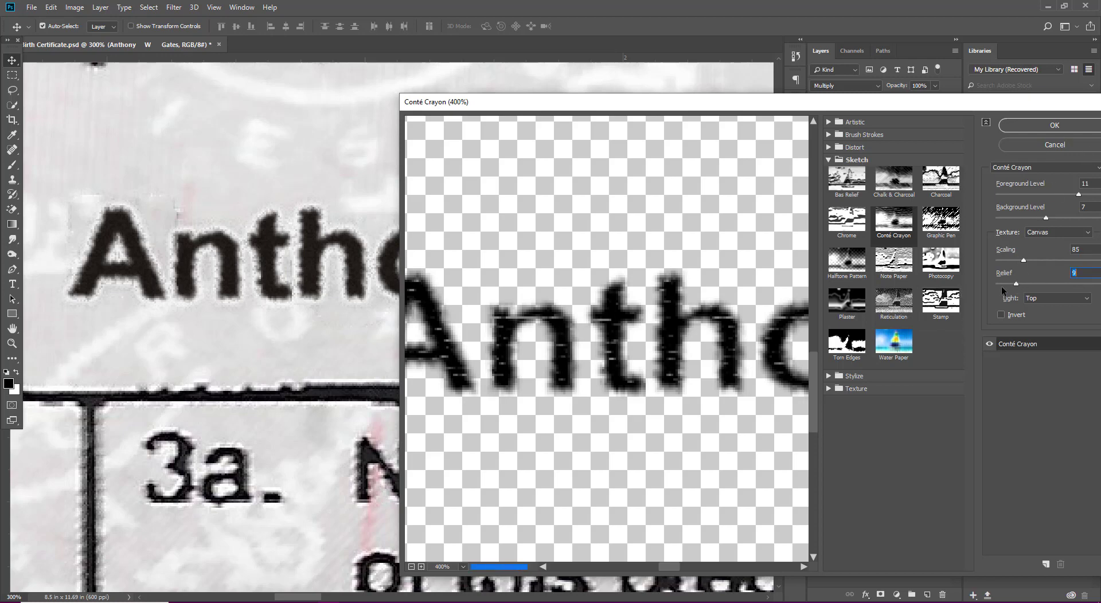
left_click(1029, 126)
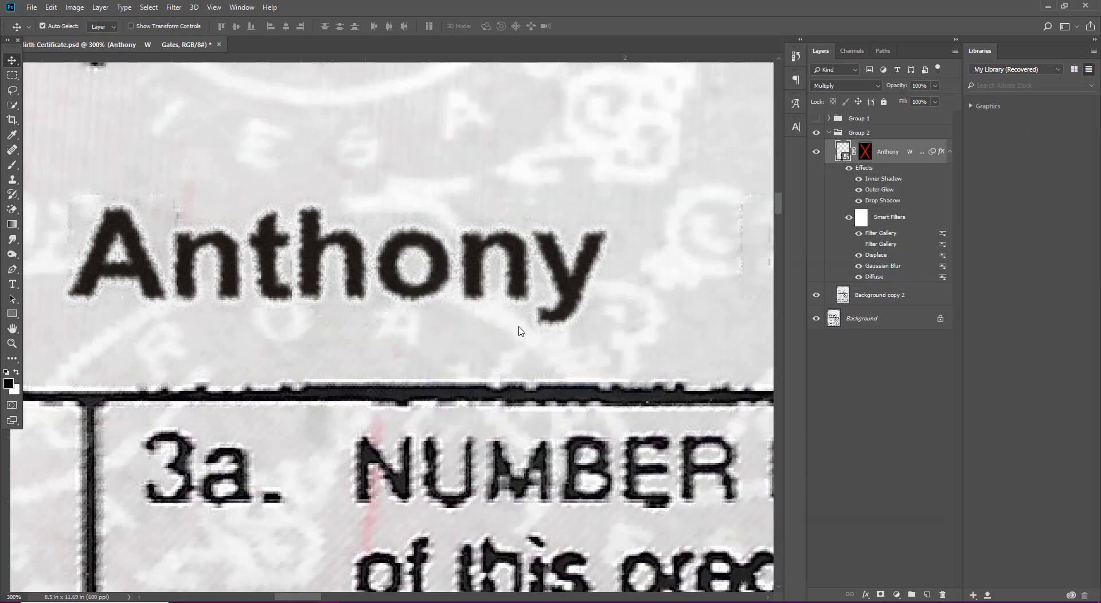
key("alt+space")
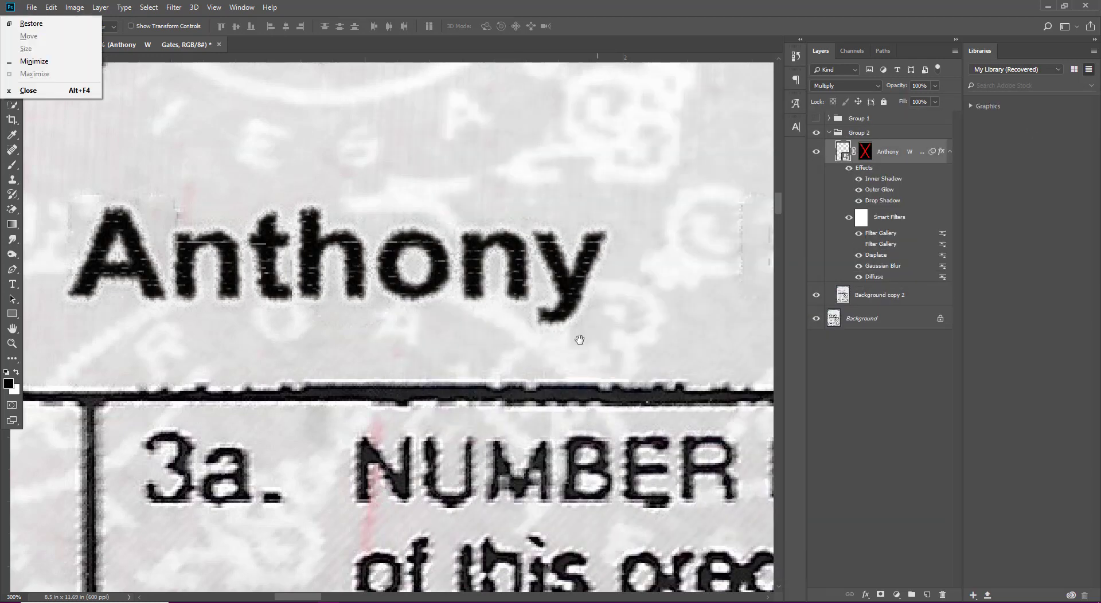
mouse_move(578, 340)
left_mouse_down()
mouse_move(289, 278)
mouse_move(86, 381)
left_mouse_up()
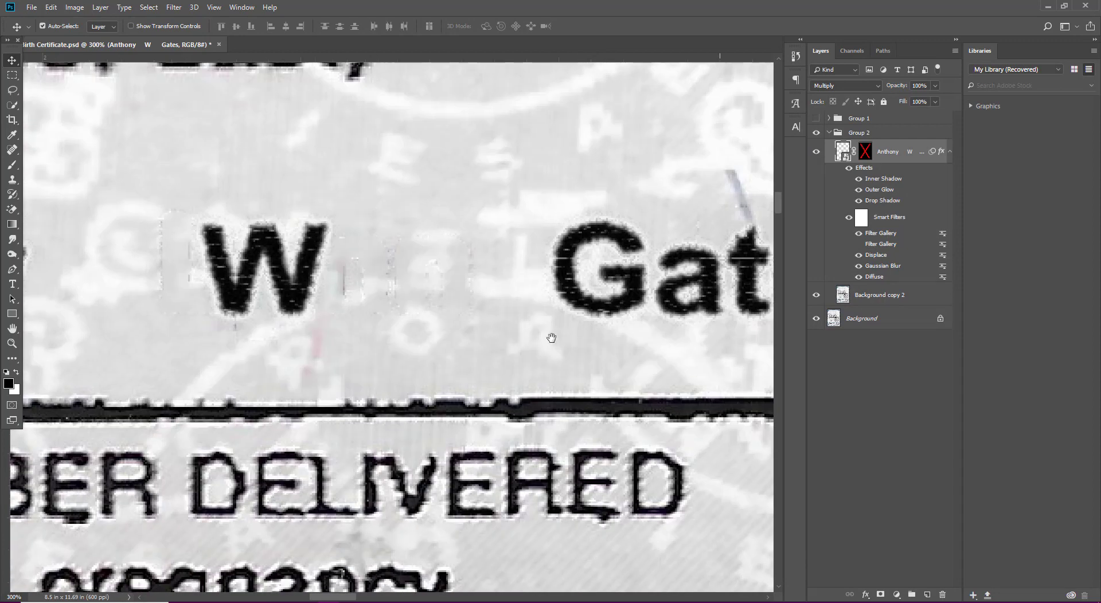
key("ctrl+minus")
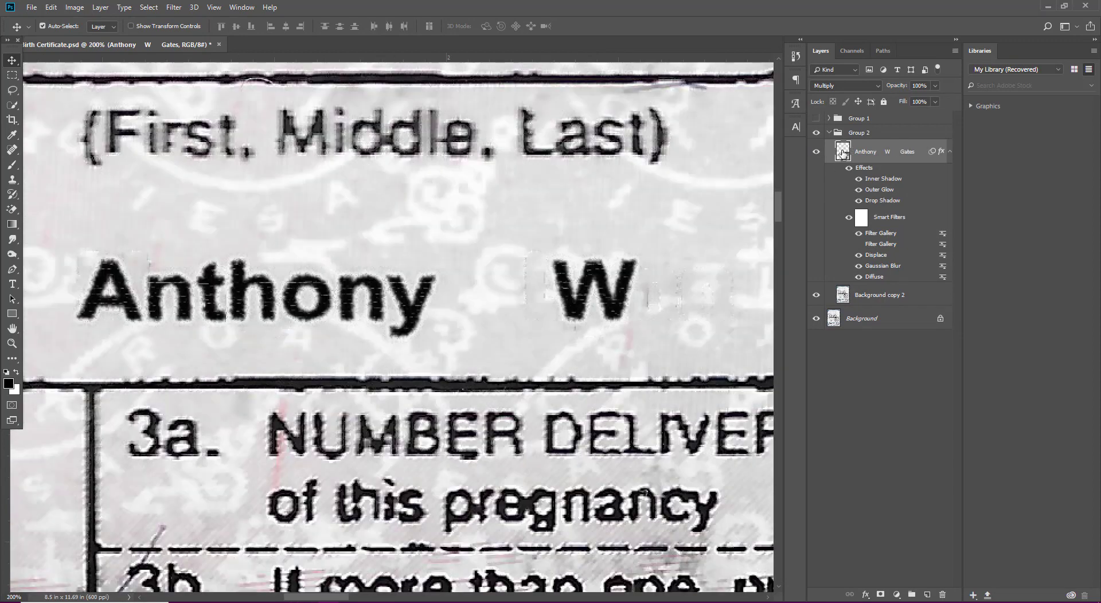
left_click(842, 152, "ctrl")
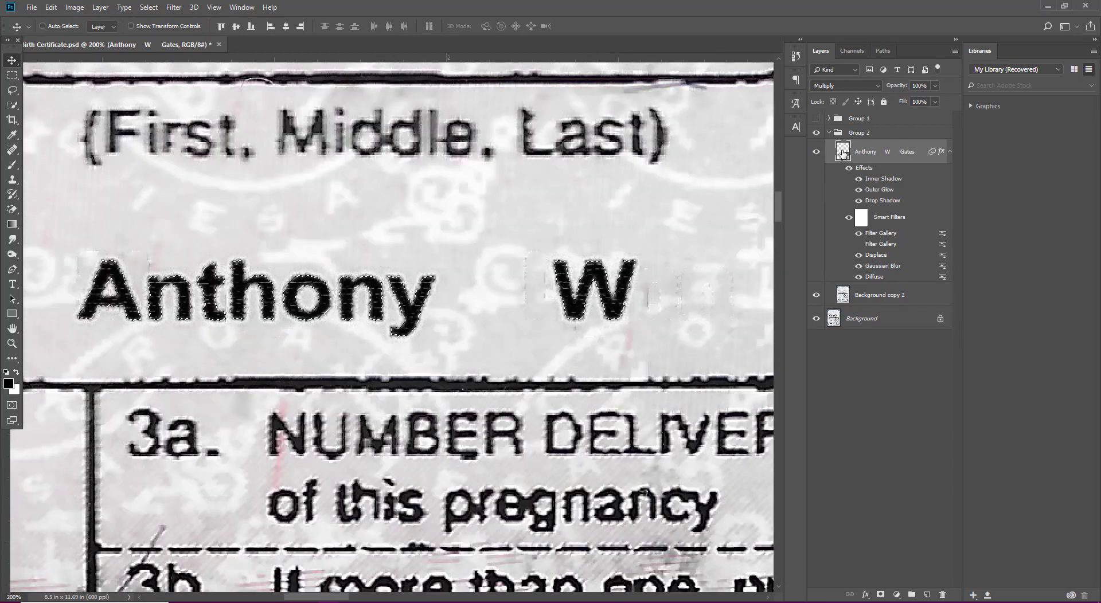
left_click(880, 595)
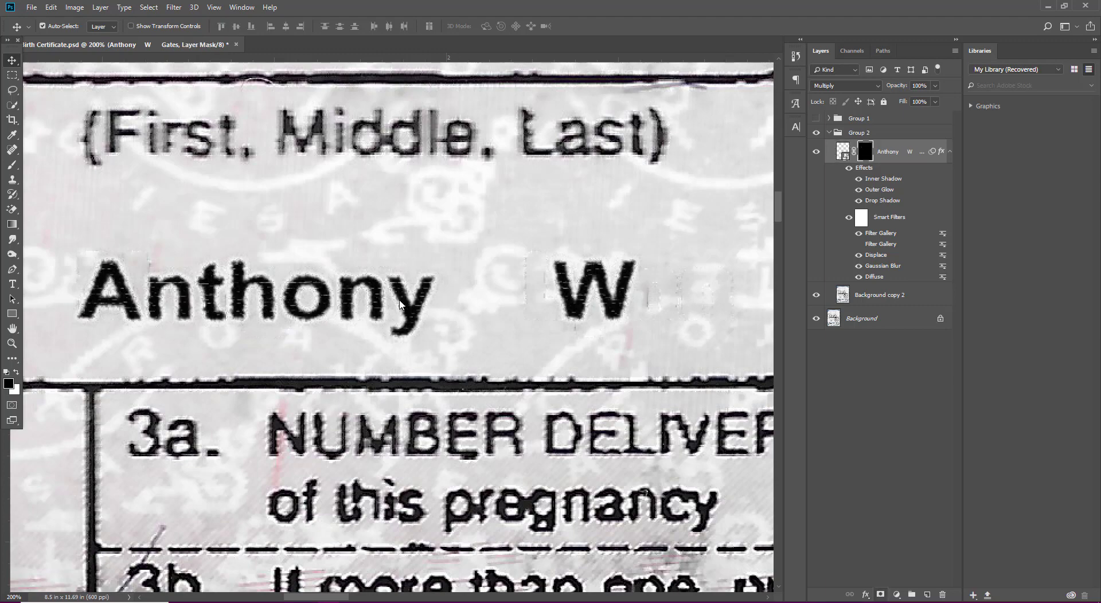
key("ctrl+minus")
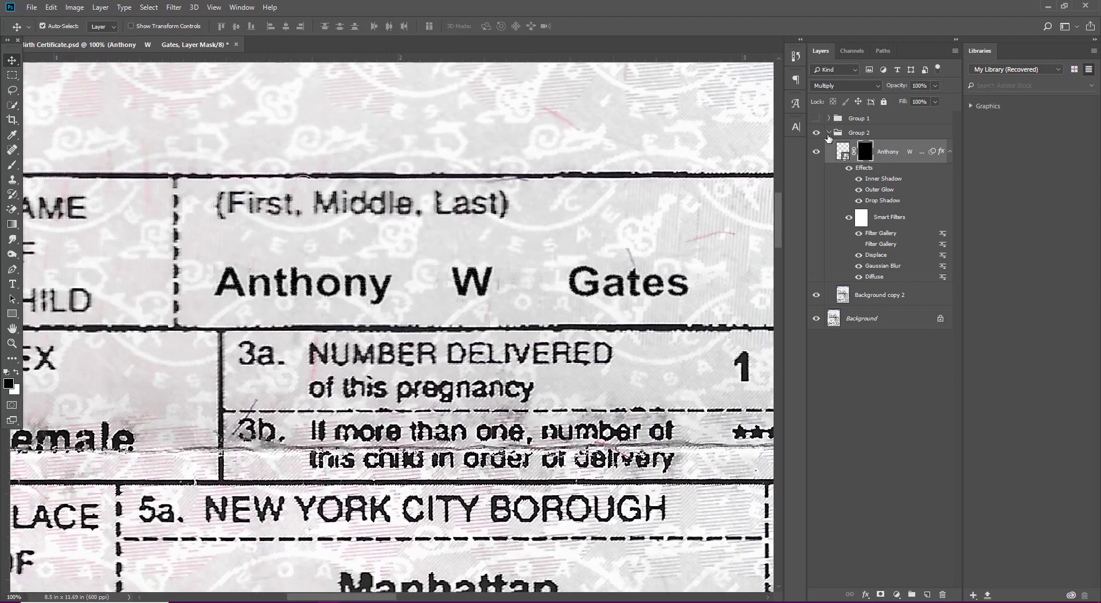
left_click(829, 133)
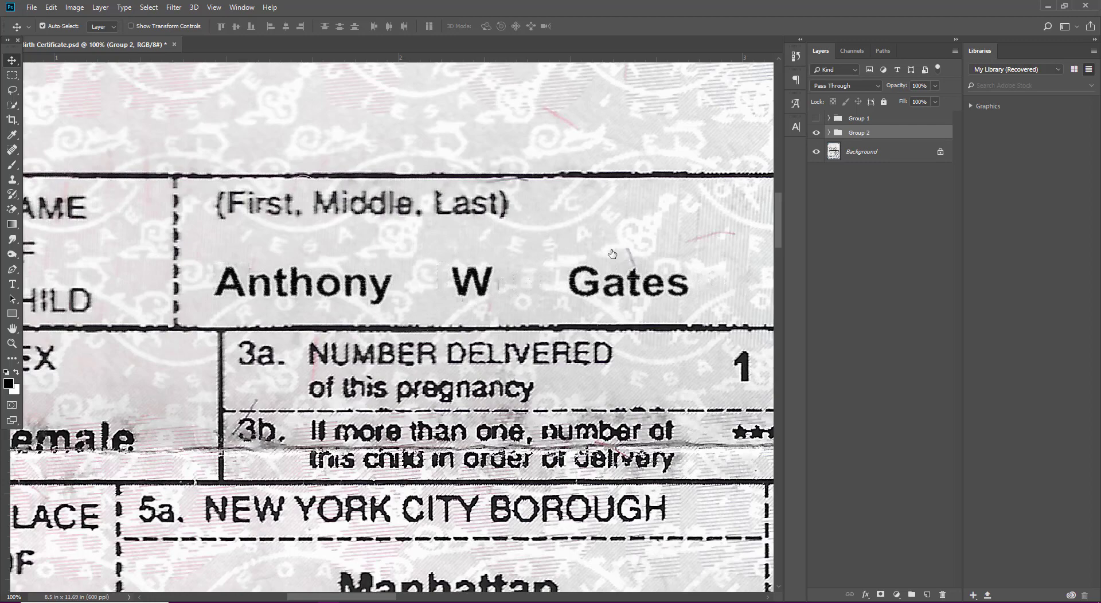
- Compare against the original name, then set the name layer's opacity to 95%
left_click(815, 132)
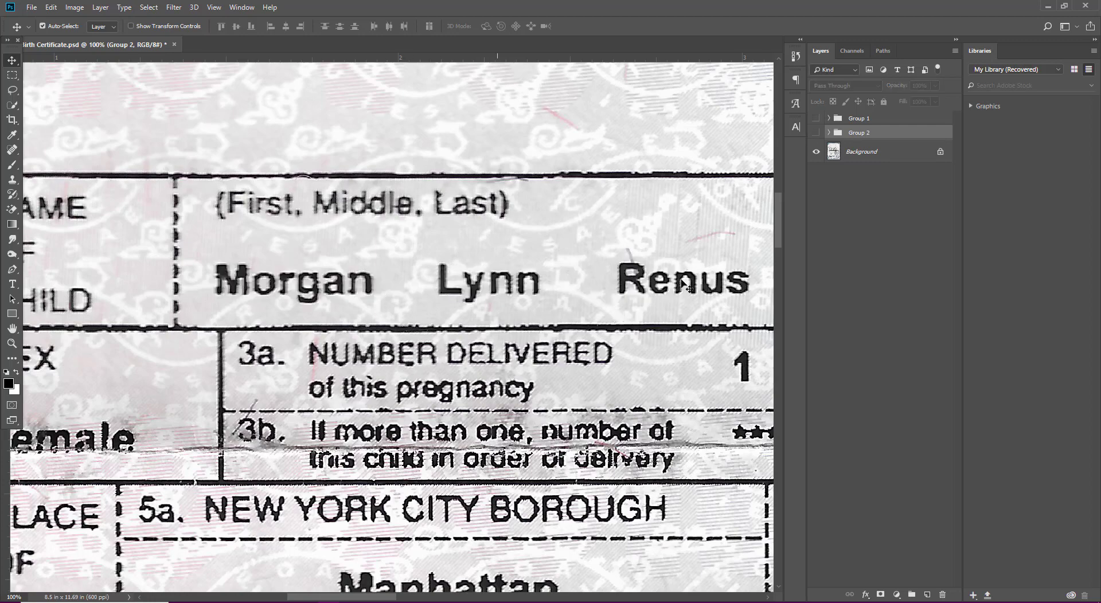
left_click(816, 133)
key("alt+bracketleft")
type("95")
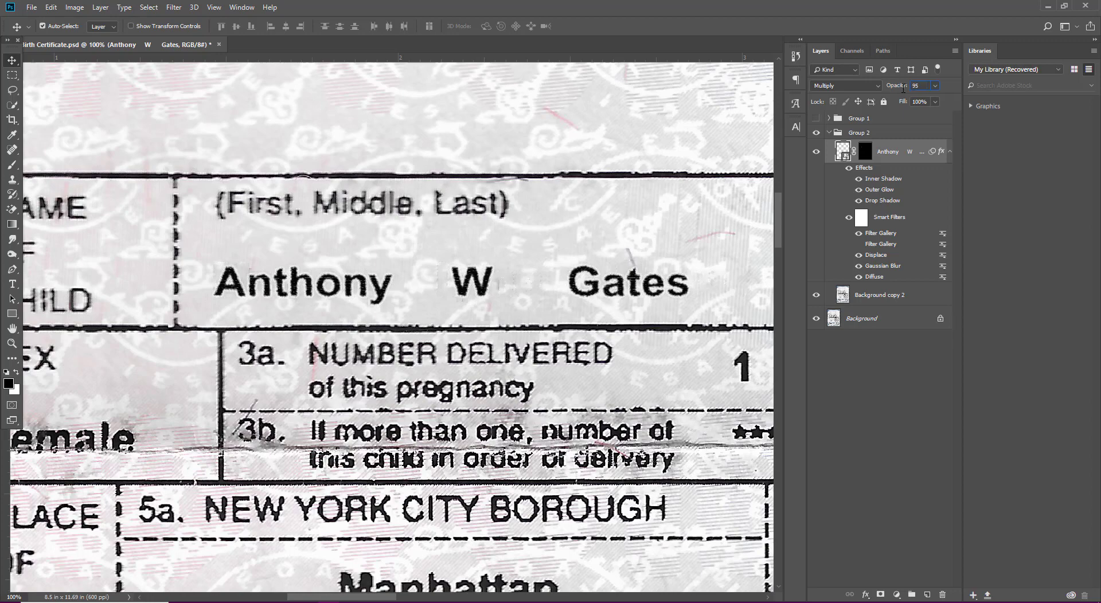
key("Return")
left_click(829, 133)
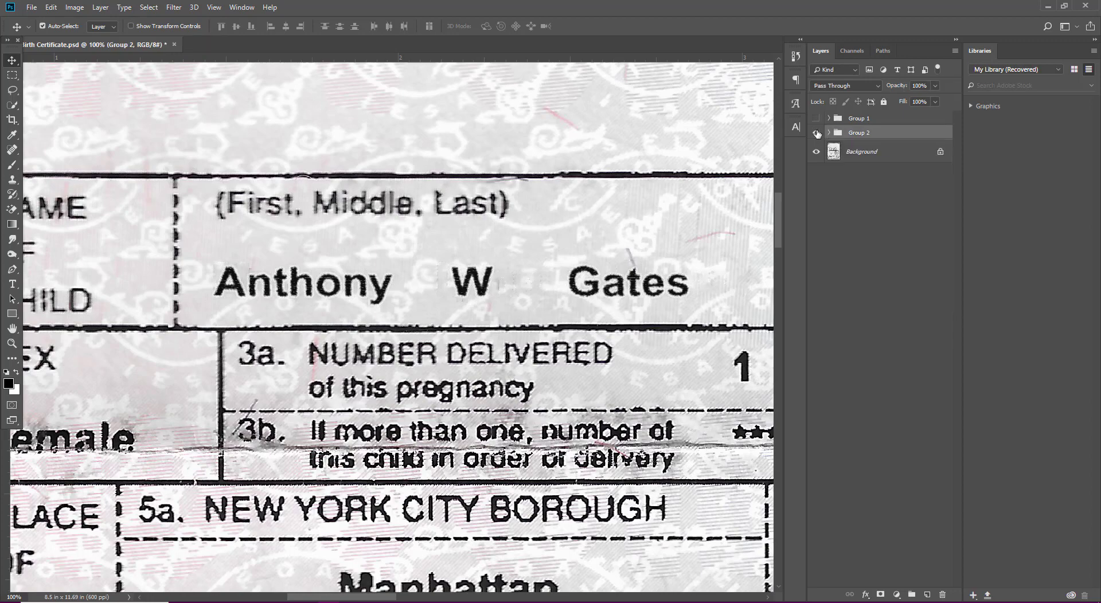
- Toggle Group 2 at 200% zoom to check the replacement name against the scan
left_click(815, 133)
key("ctrl+comma")
left_click(407, 286, "ctrl")
left_click_drag(408, 286, 502, 349)
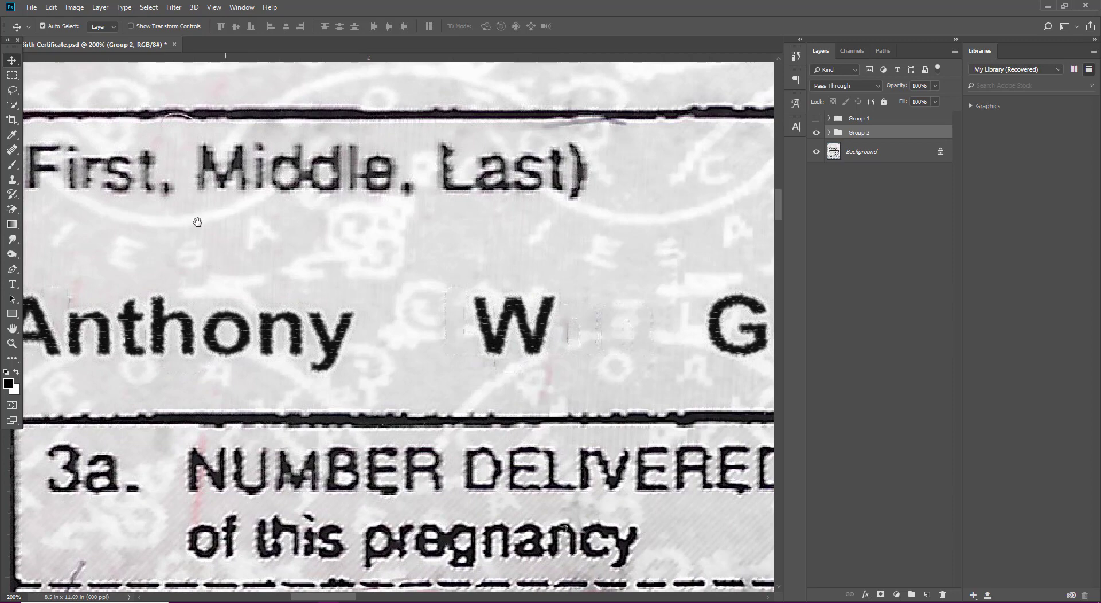
left_click(442, 261)
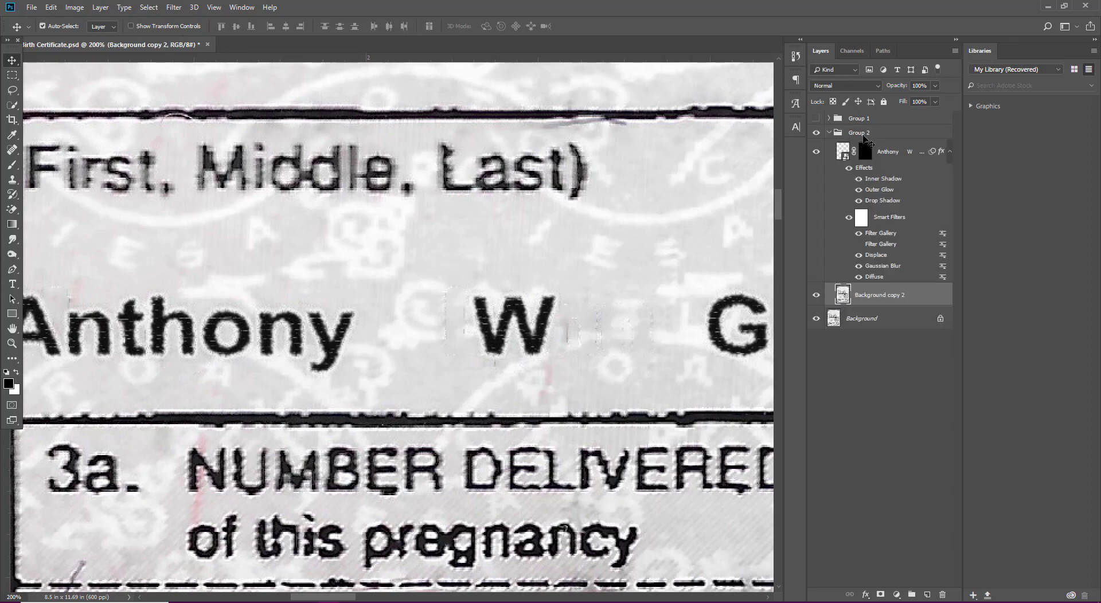
left_click(829, 133)
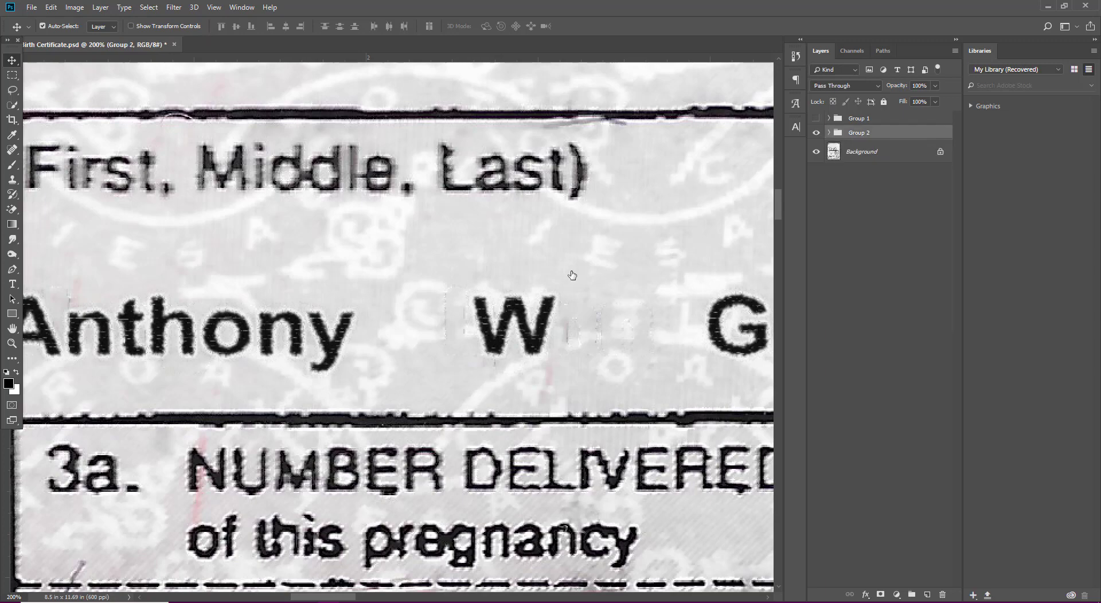